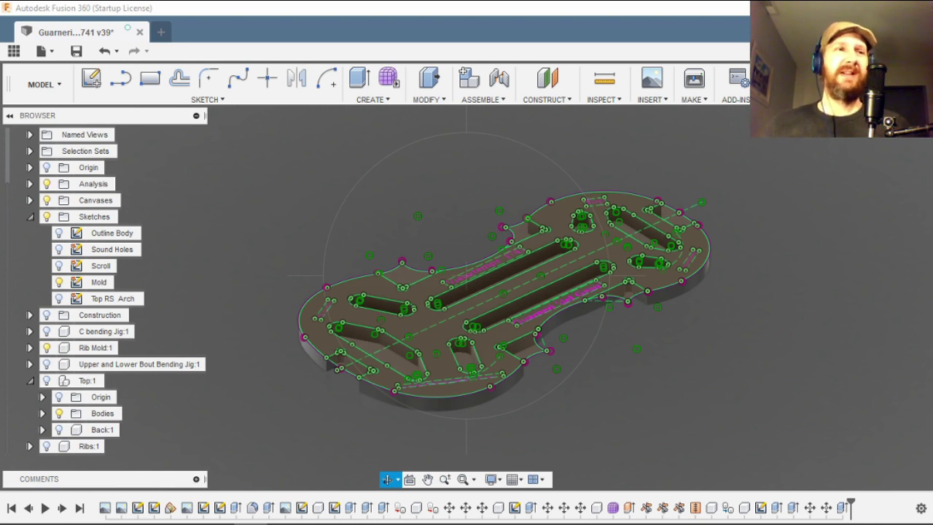
pyautogui.moveTo(589, 381)
pyautogui.mouseDown()
pyautogui.moveTo(590, 414)
pyautogui.moveTo(593, 392)
pyautogui.mouseUp()
pyautogui.keyDown('shift'); pyautogui.moveTo(592, 391); pyautogui.dragTo(567, 359, button='middle'); pyautogui.keyUp('shift')
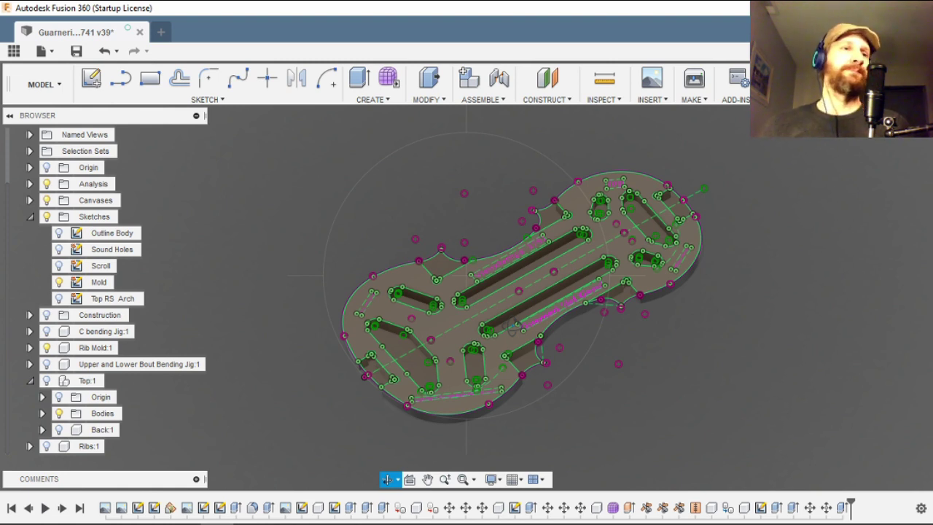
pyautogui.moveTo(514, 403)
pyautogui.mouseDown()
pyautogui.moveTo(555, 389)
pyautogui.moveTo(596, 358)
pyautogui.mouseUp()
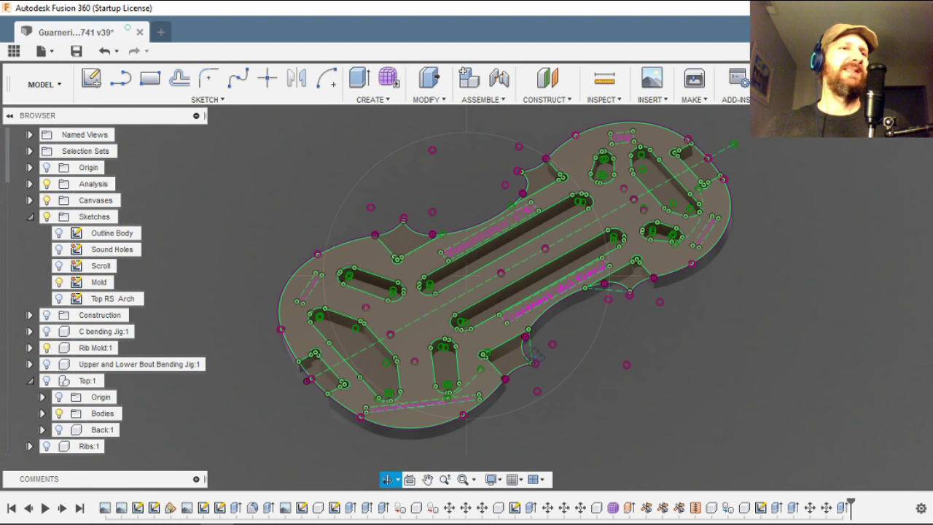
pyautogui.moveTo(543, 354); pyautogui.dragTo(544, 357)
pyautogui.keyDown('shift'); pyautogui.moveTo(545, 354); pyautogui.dragTo(541, 355, button='middle'); pyautogui.keyUp('shift')
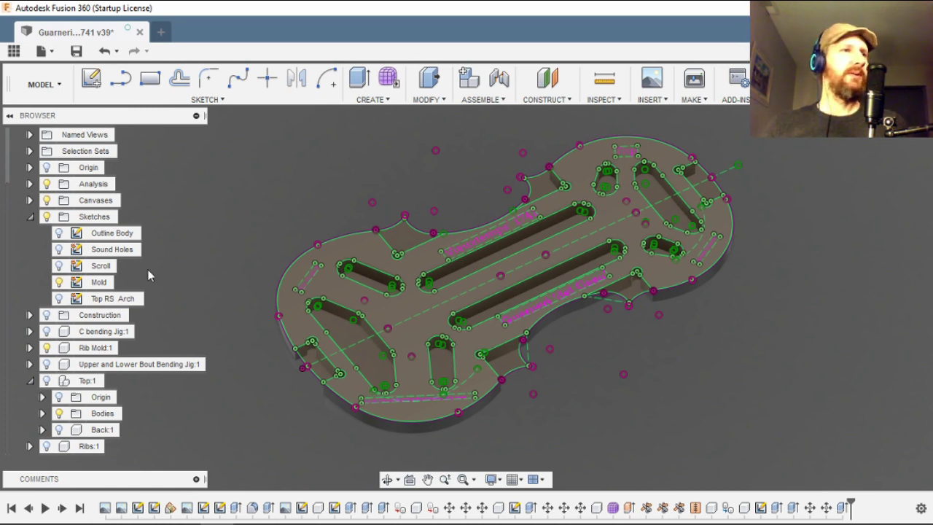
# - Hide the Mold sketch and the Rib Mold component, and show the Top component
pyautogui.click(58, 286)
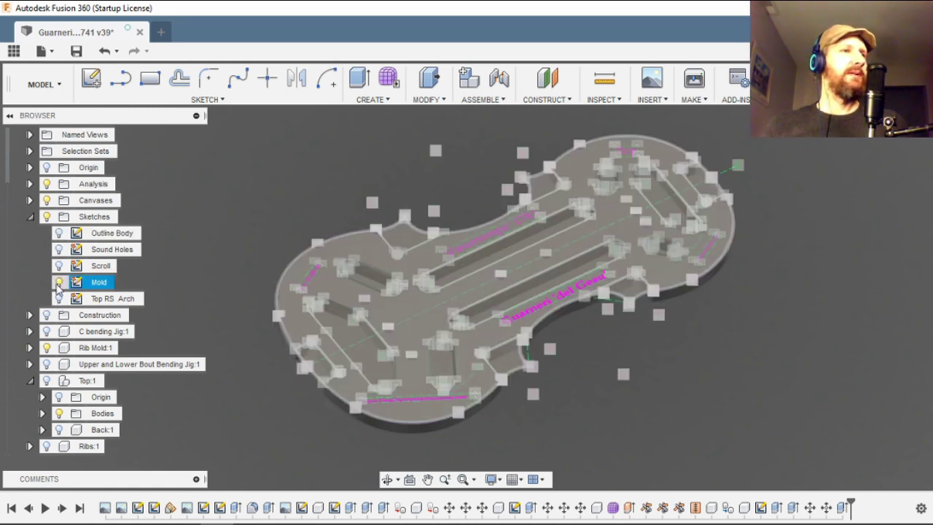
pyautogui.click(58, 282)
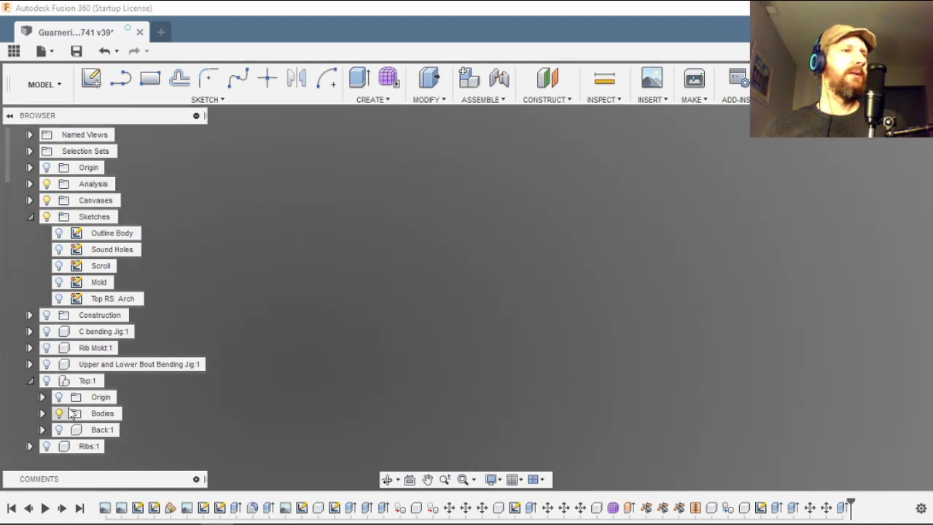
pyautogui.click(59, 413)
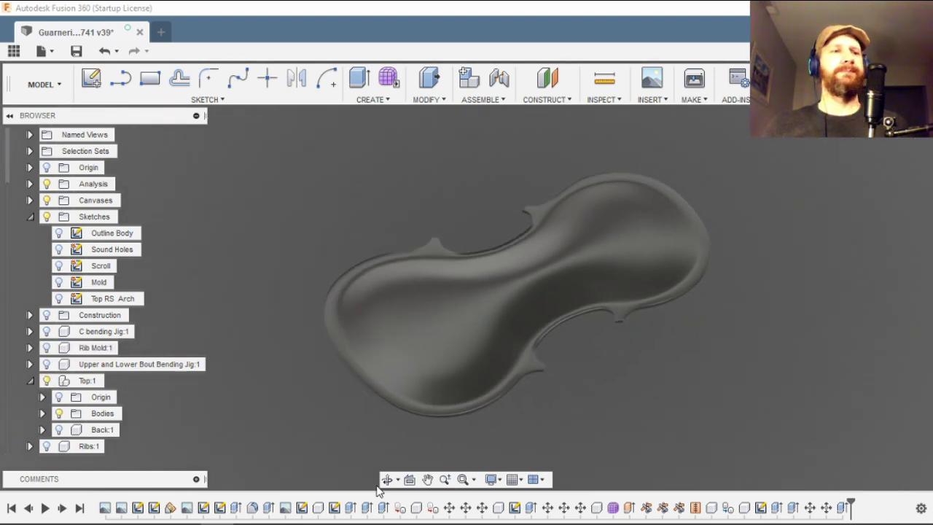
# - Examine the arched surface and edges of the violin top from several angles
pyautogui.click(387, 479)
pyautogui.moveTo(470, 364); pyautogui.dragTo(500, 287)
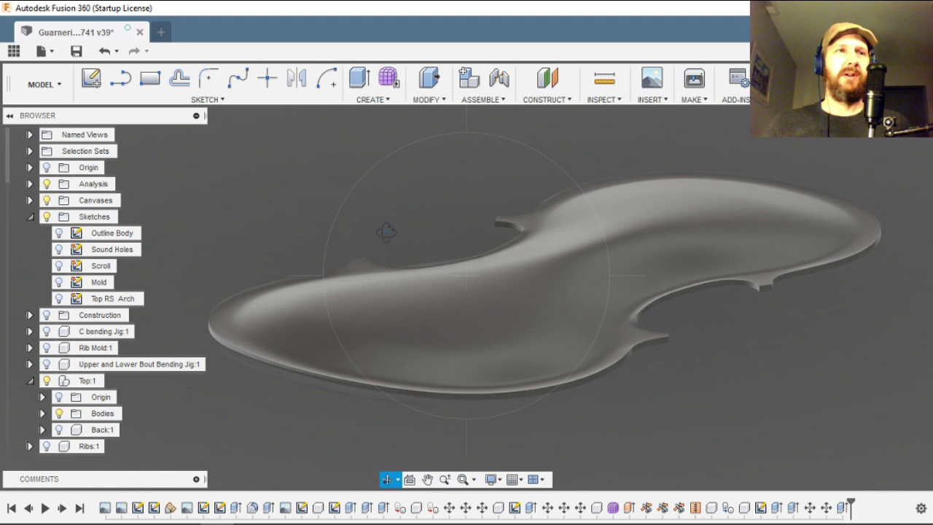
pyautogui.moveTo(386, 232); pyautogui.dragTo(392, 263)
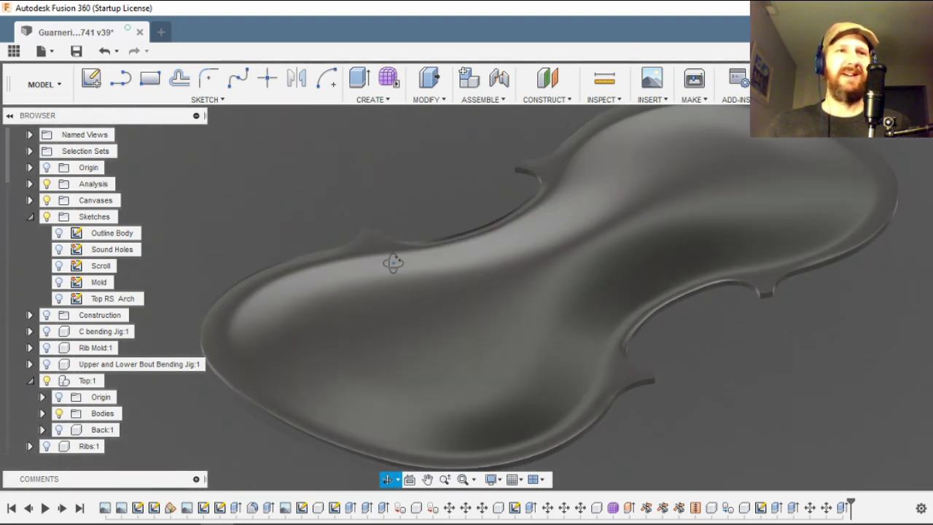
pyautogui.scroll(2, 470, 313)
pyautogui.scroll(-3, 478, 298)
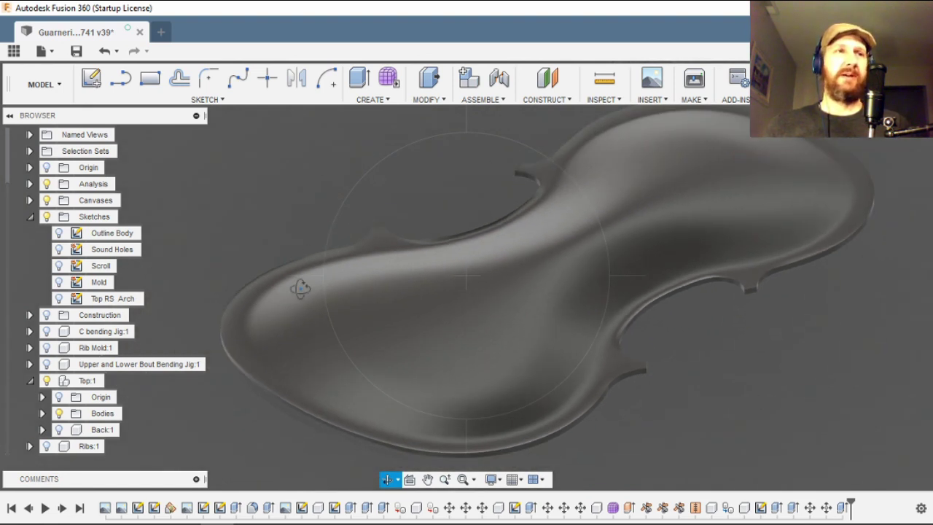
pyautogui.moveTo(466, 444); pyautogui.dragTo(536, 375)
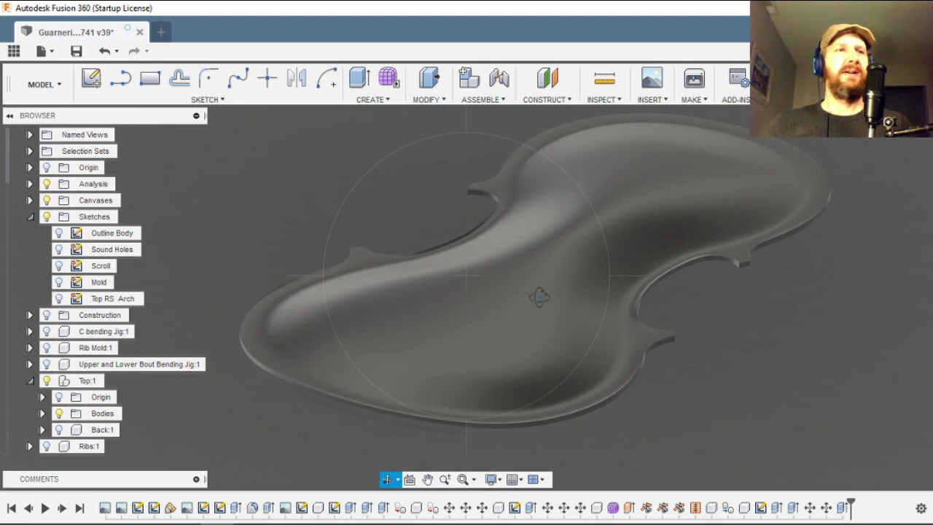
pyautogui.moveTo(539, 297); pyautogui.dragTo(524, 311)
pyautogui.scroll(-3, 523, 311)
pyautogui.moveTo(506, 281); pyautogui.dragTo(499, 308)
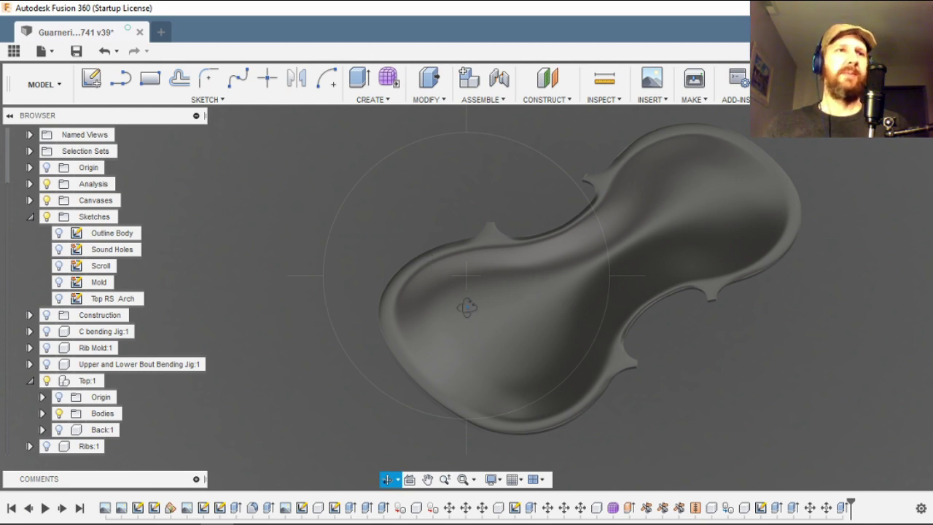
pyautogui.moveTo(467, 307); pyautogui.dragTo(431, 307)
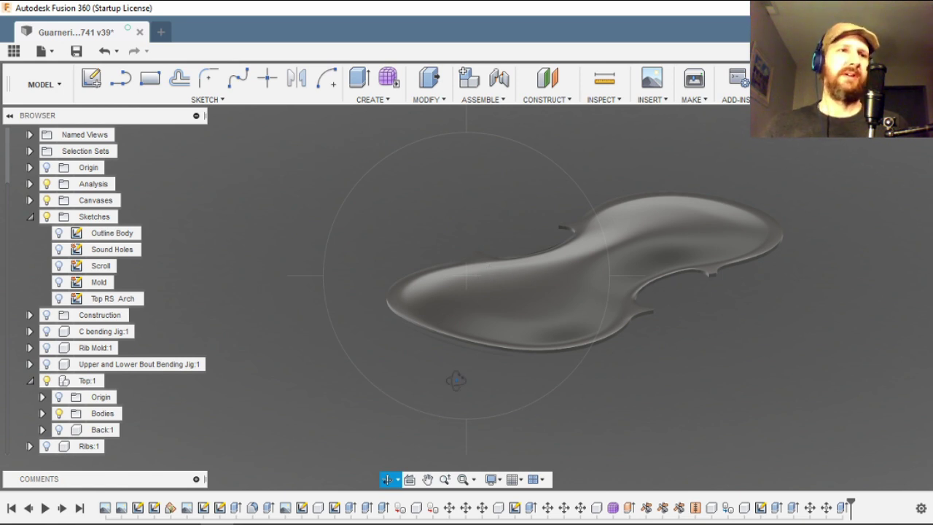
pyautogui.moveTo(456, 379); pyautogui.dragTo(615, 331)
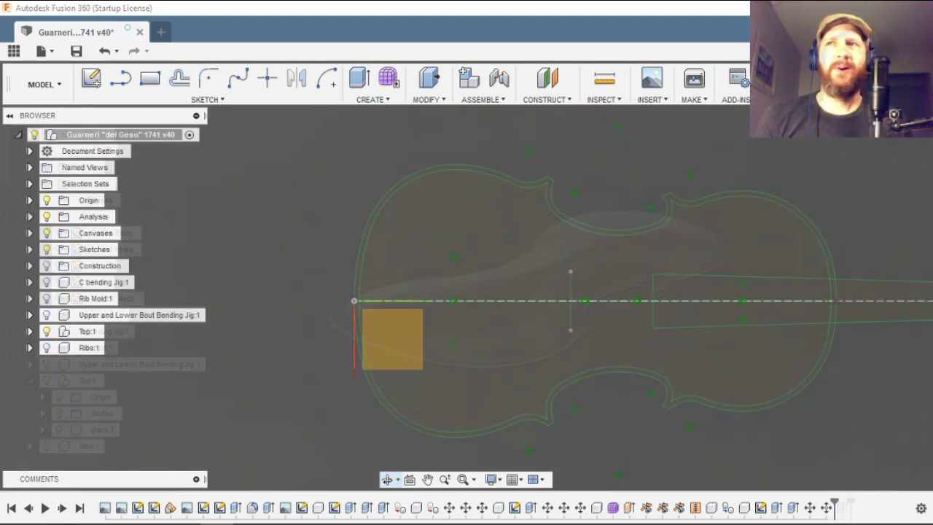
# - Examine the body outline sketch from above and the long arch profile from the side
pyautogui.scroll(-3, 437, 260)
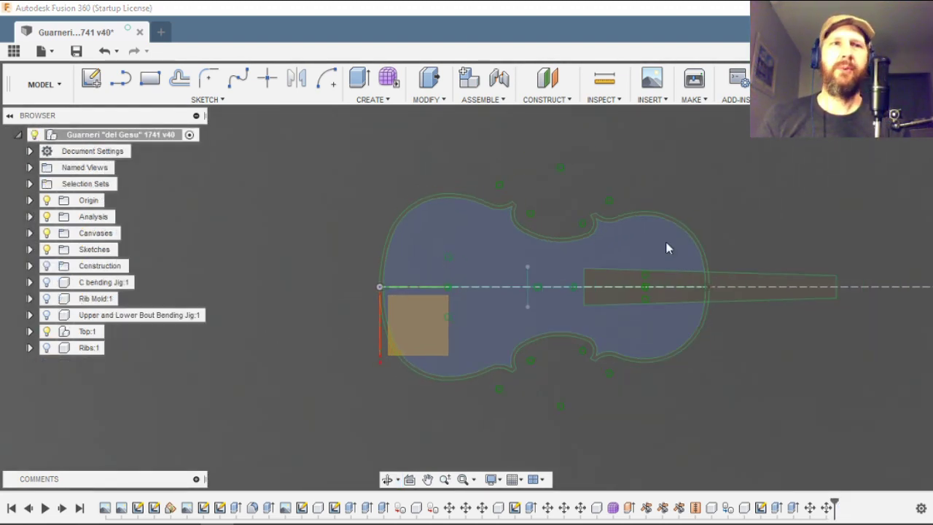
pyautogui.scroll(2, 674, 250)
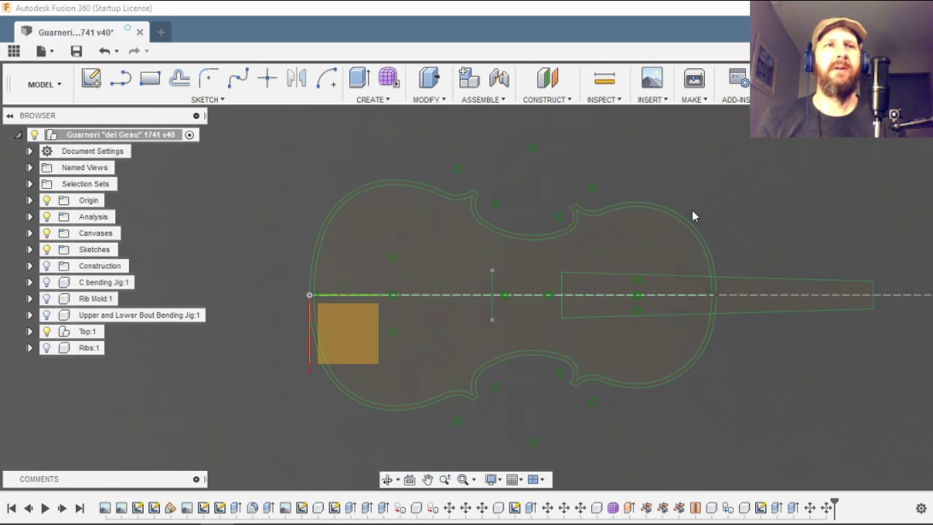
pyautogui.scroll(-2, 433, 266)
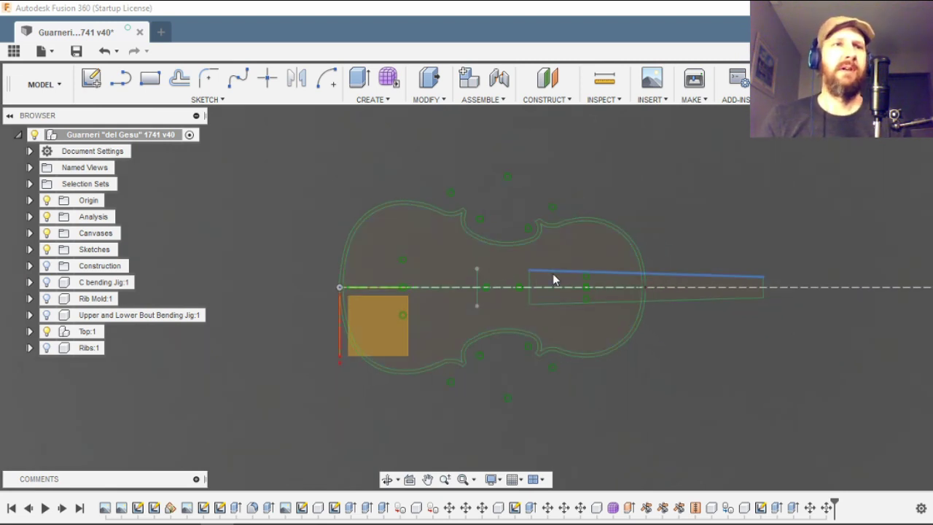
pyautogui.scroll(2, 534, 281)
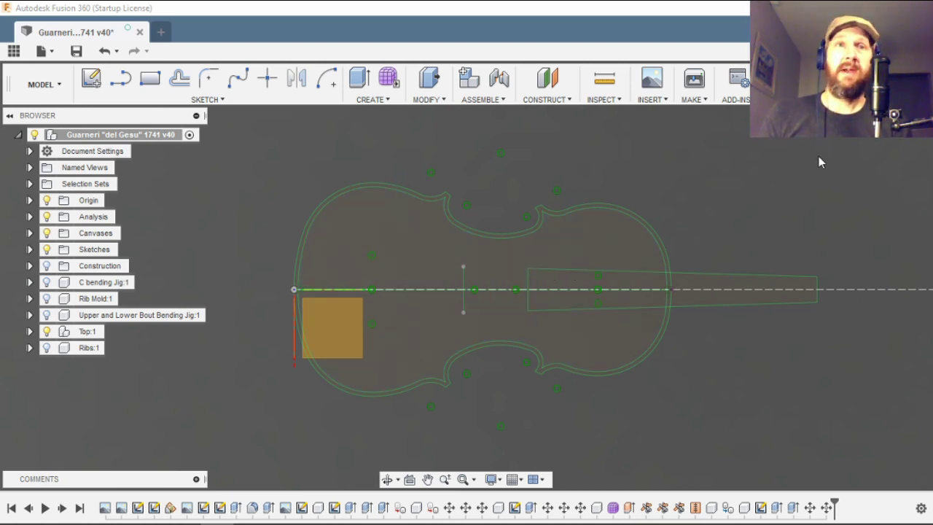
pyautogui.click(880, 134)
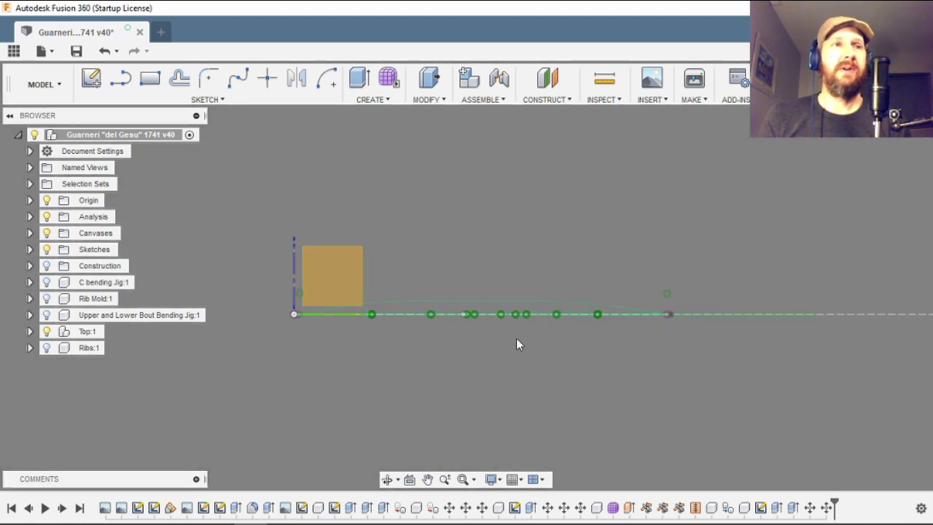
pyautogui.scroll(3, 419, 374)
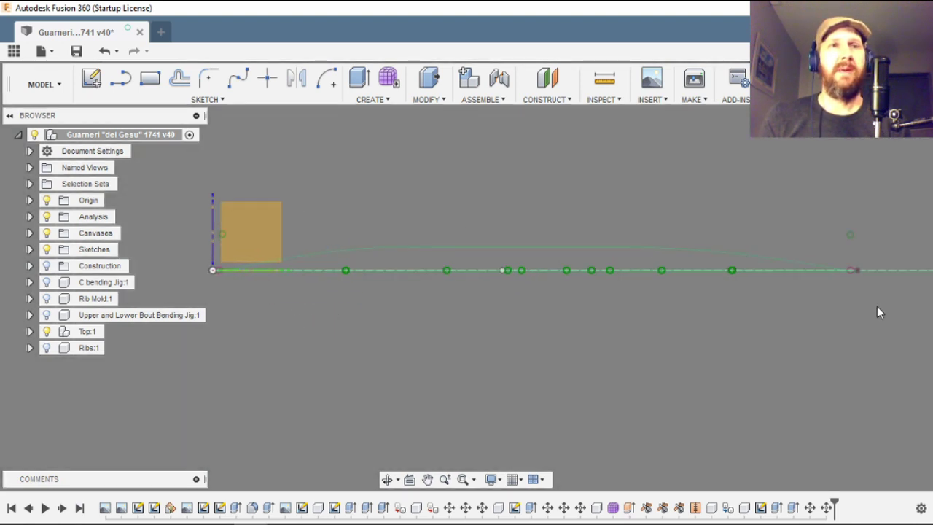
pyautogui.scroll(1, 352, 283)
pyautogui.scroll(-3, 475, 292)
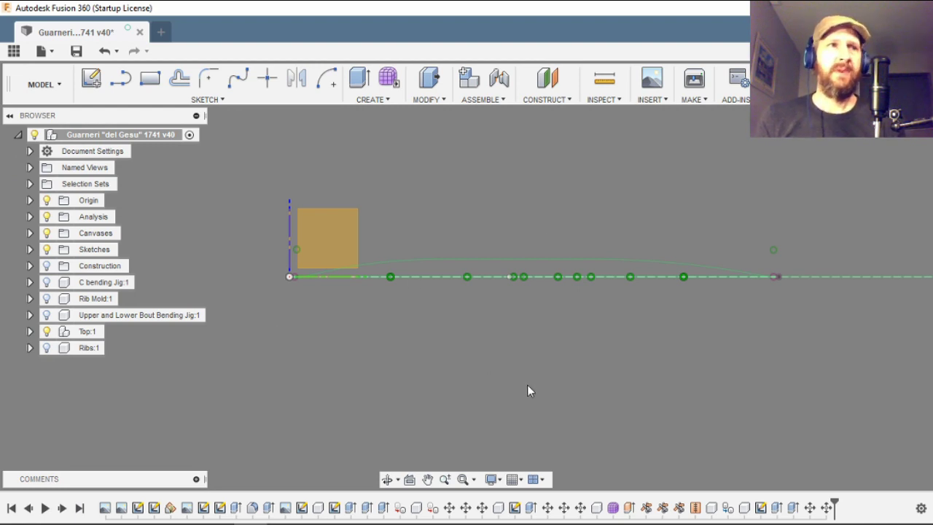
pyautogui.scroll(-2, 500, 235)
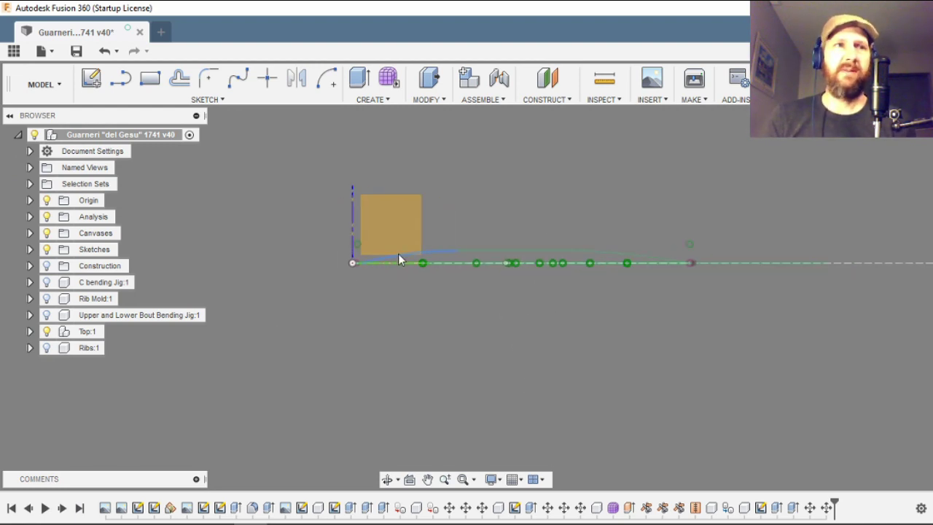
# - Check the radius of the arc at each end of the long arch profile
pyautogui.click(435, 251)
pyautogui.scroll(-3, 459, 227)
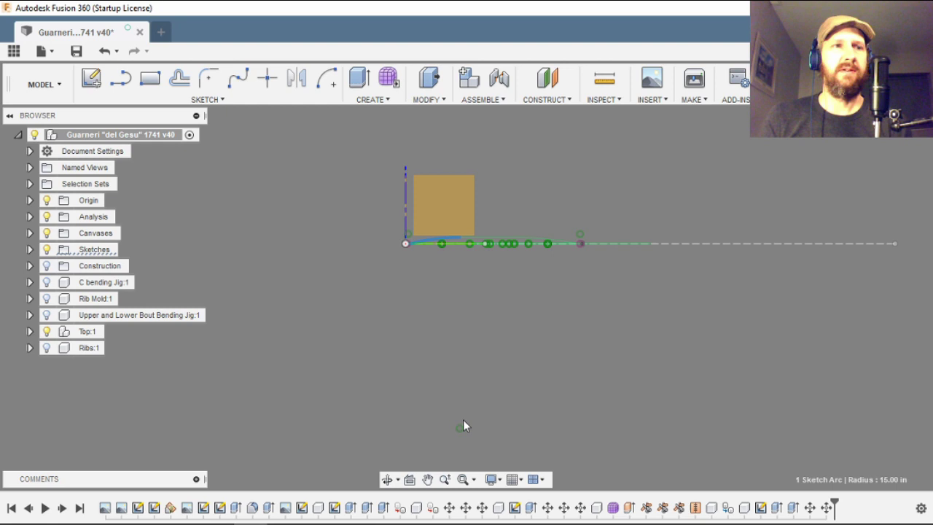
pyautogui.scroll(2, 536, 241)
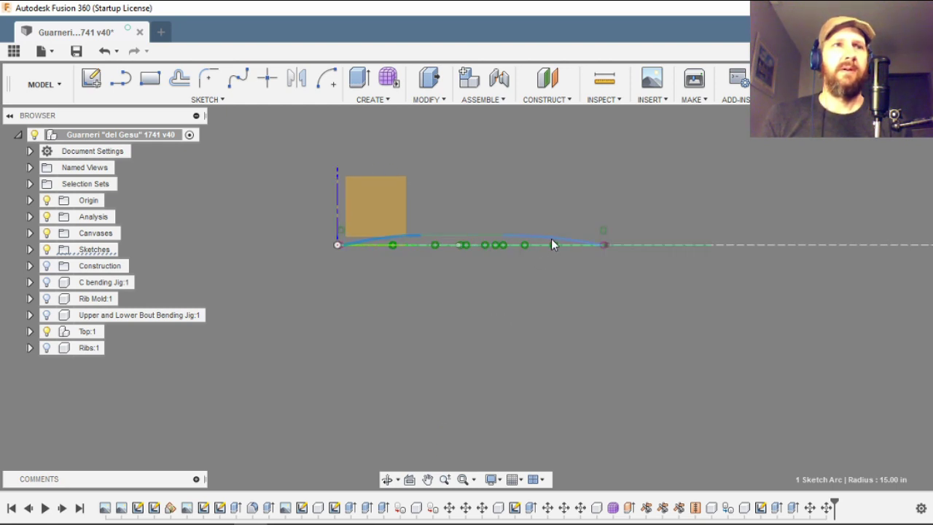
pyautogui.click(551, 239)
pyautogui.scroll(-3, 551, 223)
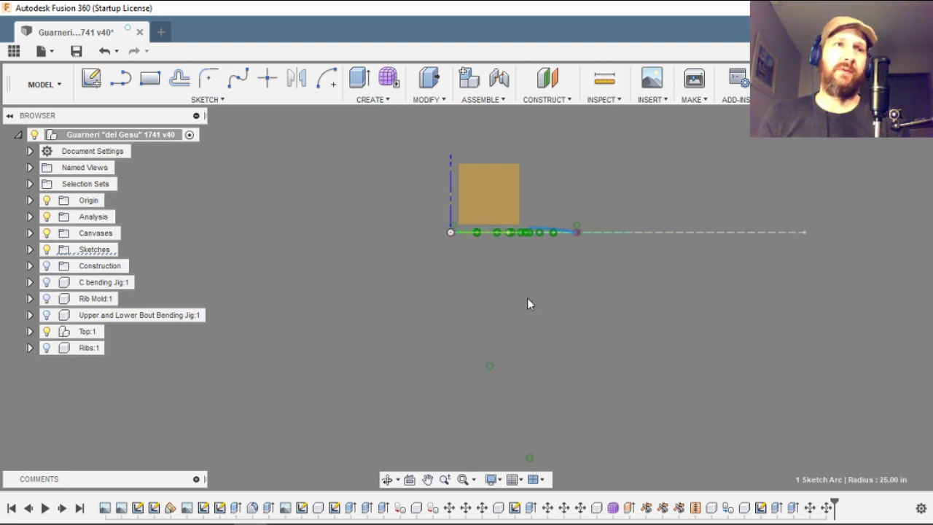
pyautogui.moveTo(527, 298)
pyautogui.keyDown('shift'); pyautogui.mouseDown(button='middle')
pyautogui.moveTo(533, 217)
pyautogui.moveTo(555, 215)
pyautogui.mouseUp(button='middle'); pyautogui.keyUp('shift')
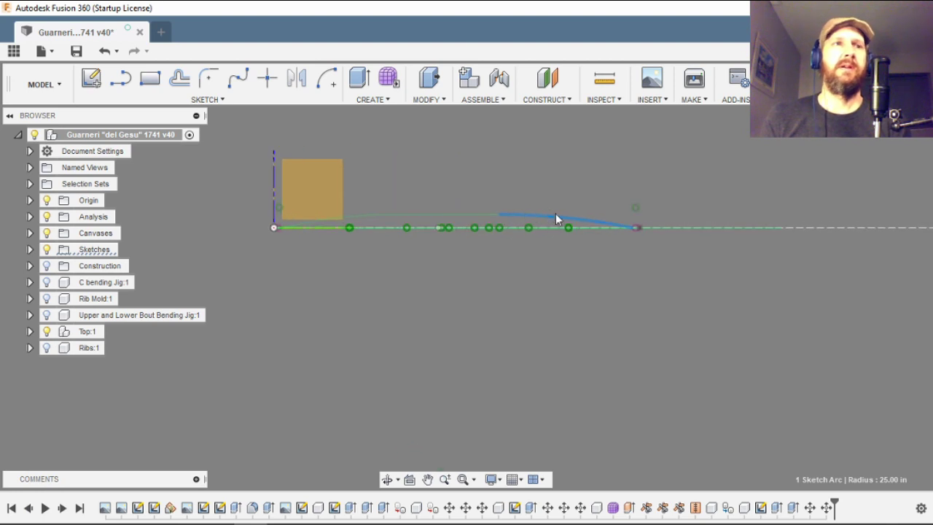
pyautogui.moveTo(516, 271); pyautogui.dragTo(684, 312, button='middle')
pyautogui.scroll(2, 551, 300)
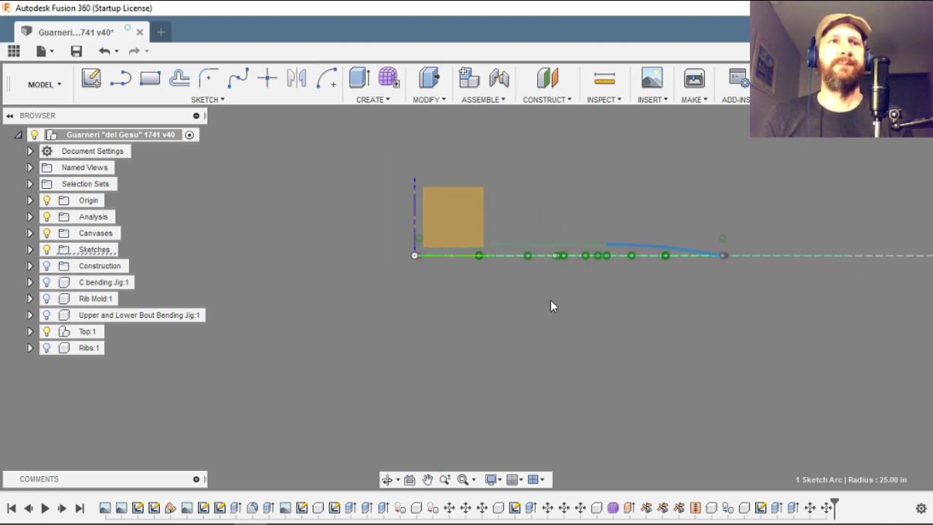
pyautogui.click(550, 300)
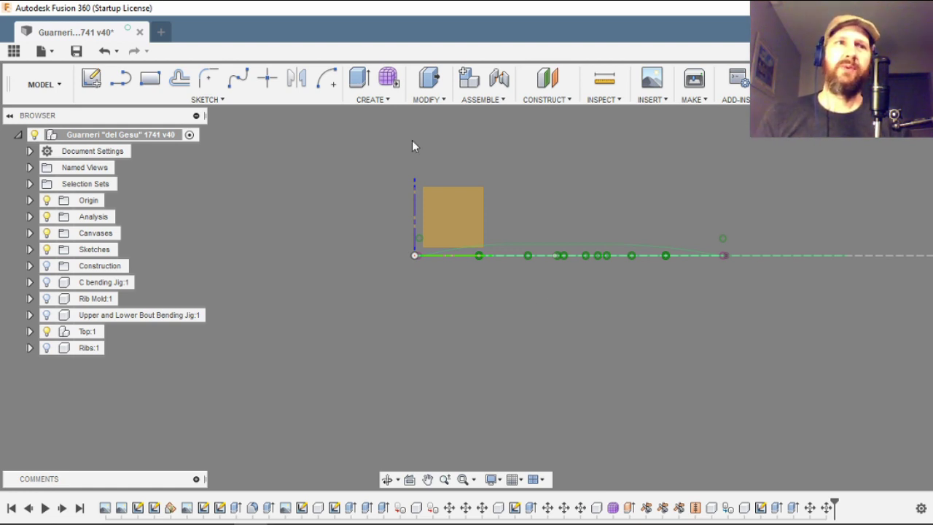
# - Hide the design's Origin geometry so only the sketches remain over the body outline
pyautogui.scroll(3, 554, 248)
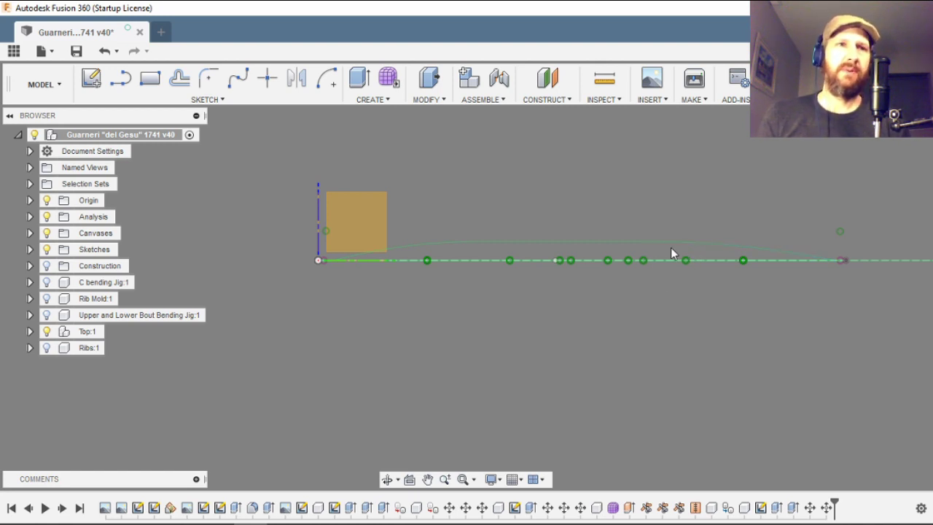
pyautogui.click(387, 480)
pyautogui.moveTo(454, 350); pyautogui.dragTo(514, 421)
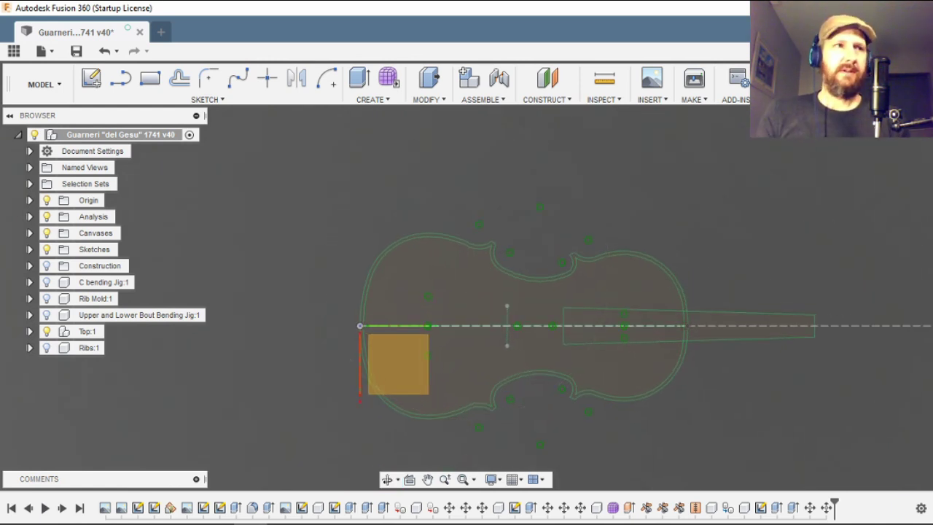
pyautogui.click(46, 200)
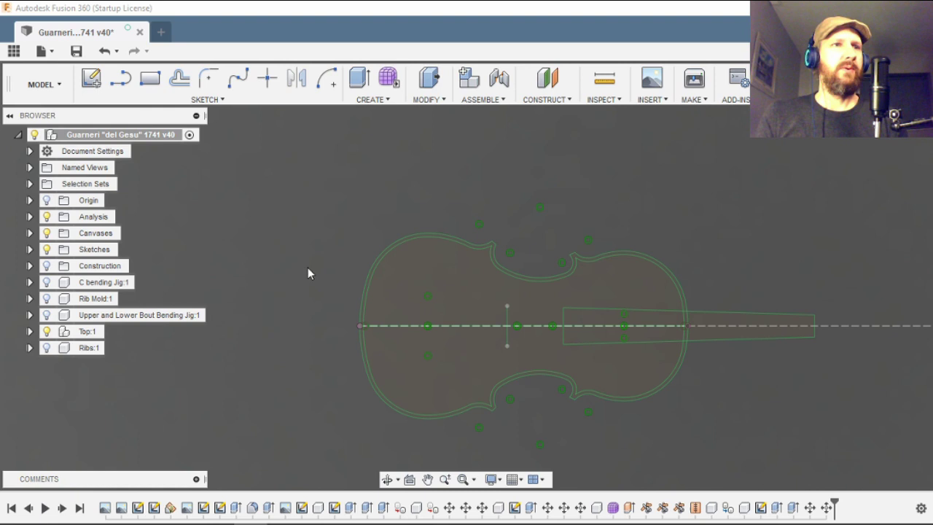
pyautogui.scroll(-3, 456, 400)
pyautogui.scroll(5, 496, 340)
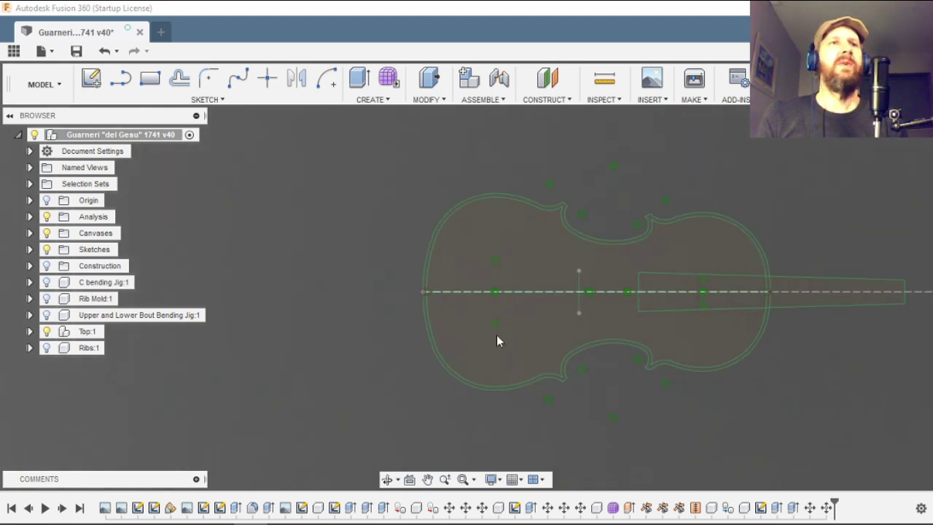
# - Create a sculpt form on the outline's plane and draw a square face of about 0.5 in outside the lower bout, with one side along the centerline
pyautogui.click(388, 78)
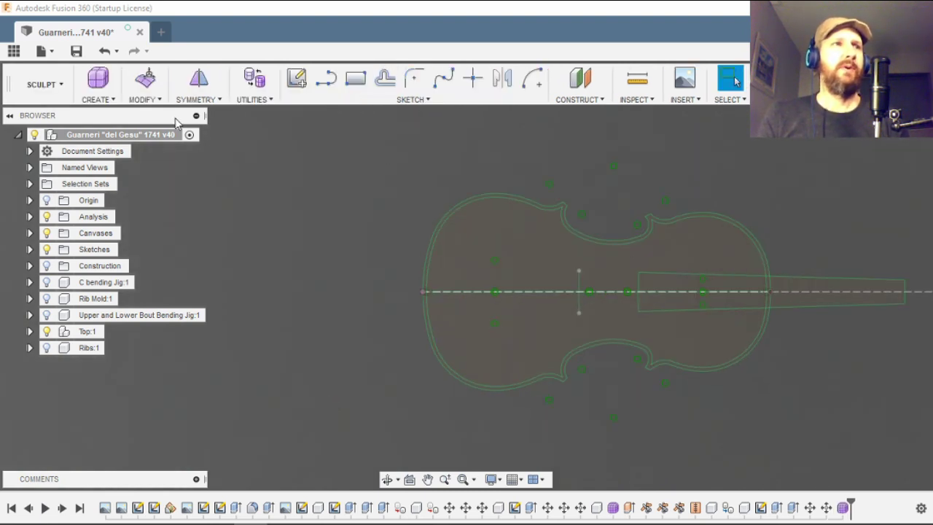
pyautogui.click(85, 101)
pyautogui.click(124, 228)
pyautogui.click(450, 329)
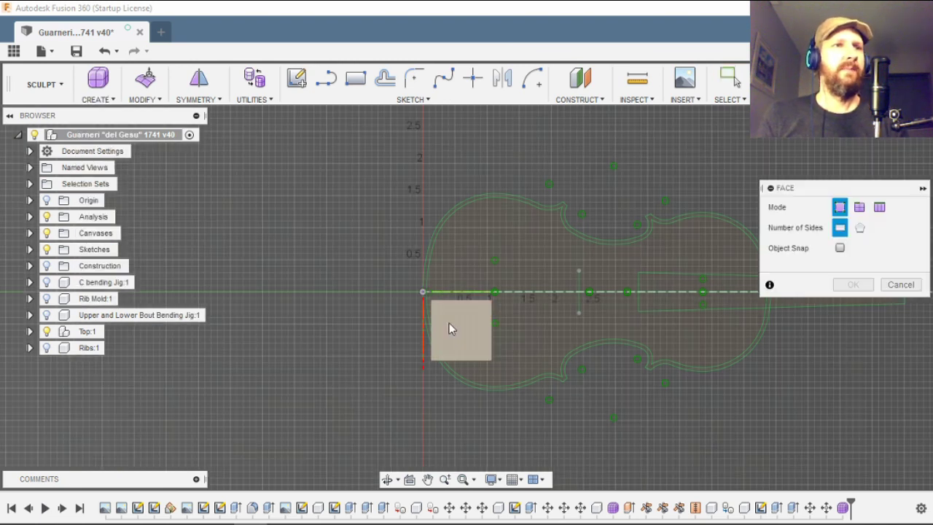
pyautogui.scroll(4, 383, 276)
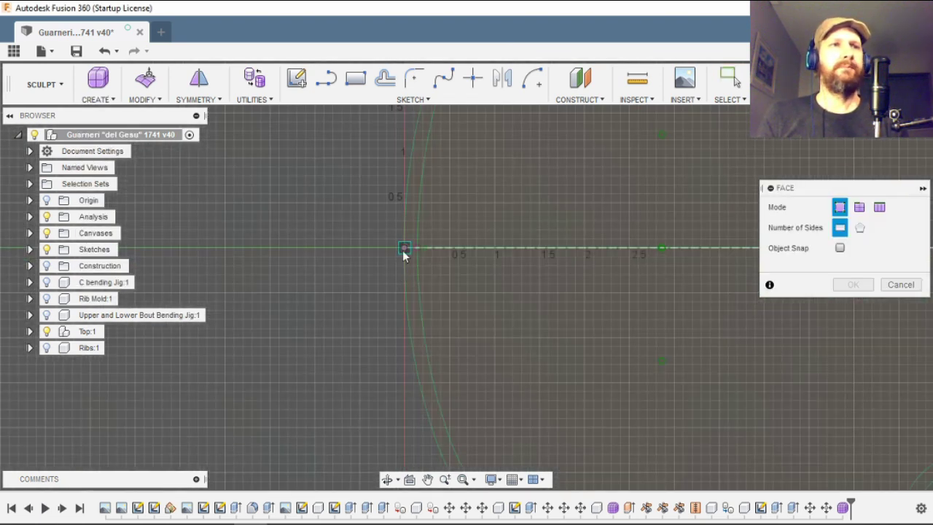
pyautogui.click(360, 248)
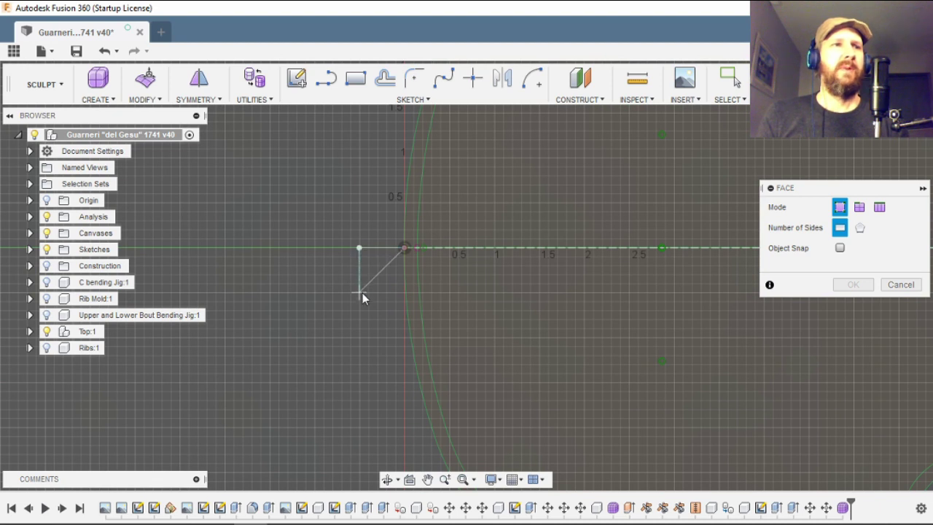
pyautogui.click(359, 292)
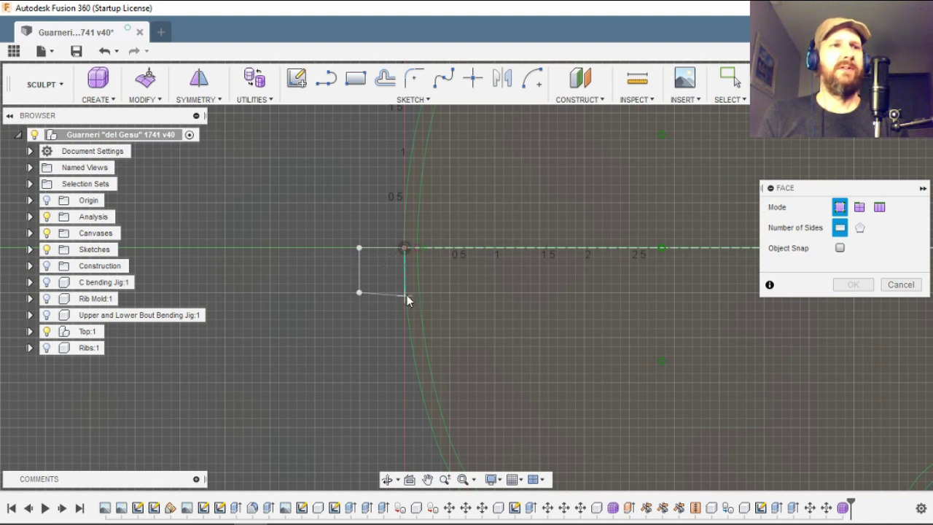
pyautogui.click(406, 293)
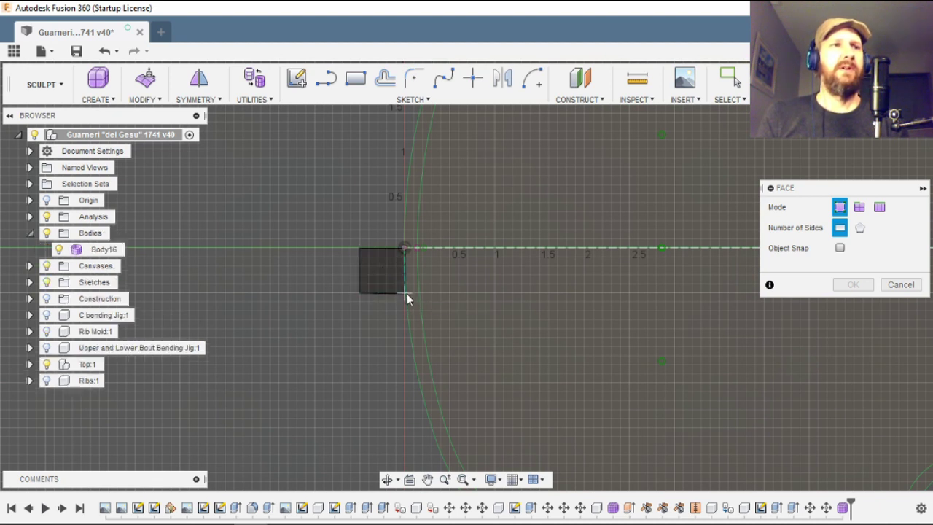
# - Add an adjoining square face of about 0.5 in that reaches from the end of the centerline into the lower bout
pyautogui.click(448, 247)
pyautogui.click(448, 292)
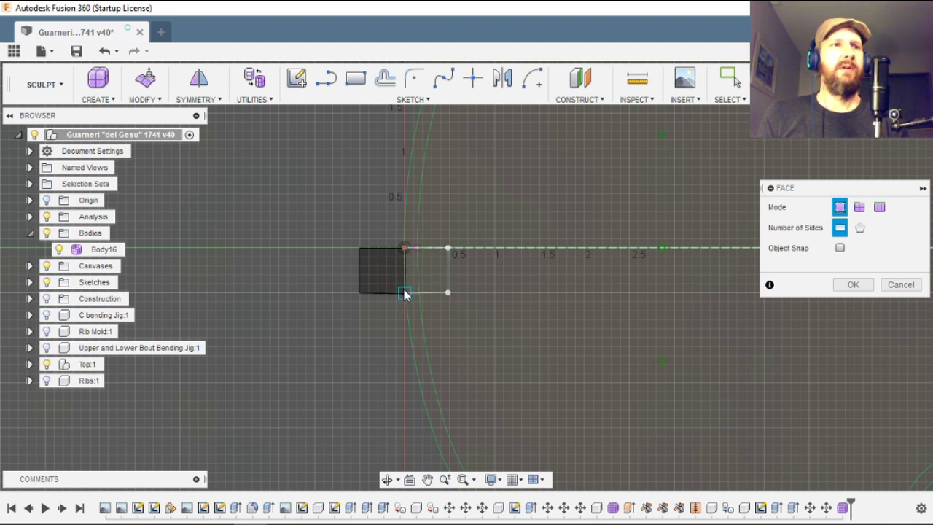
pyautogui.click(404, 293)
pyautogui.scroll(3, 381, 318)
pyautogui.scroll(1, 395, 314)
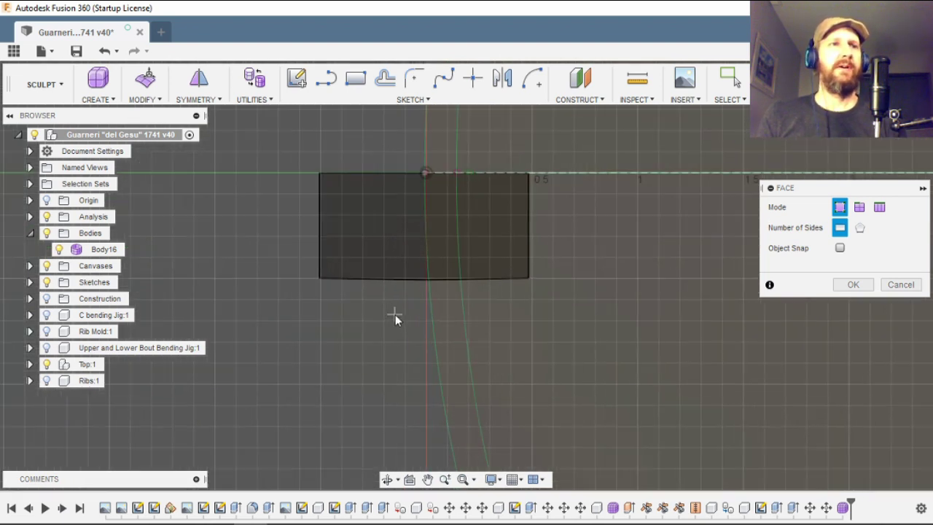
pyautogui.scroll(-2, 337, 301)
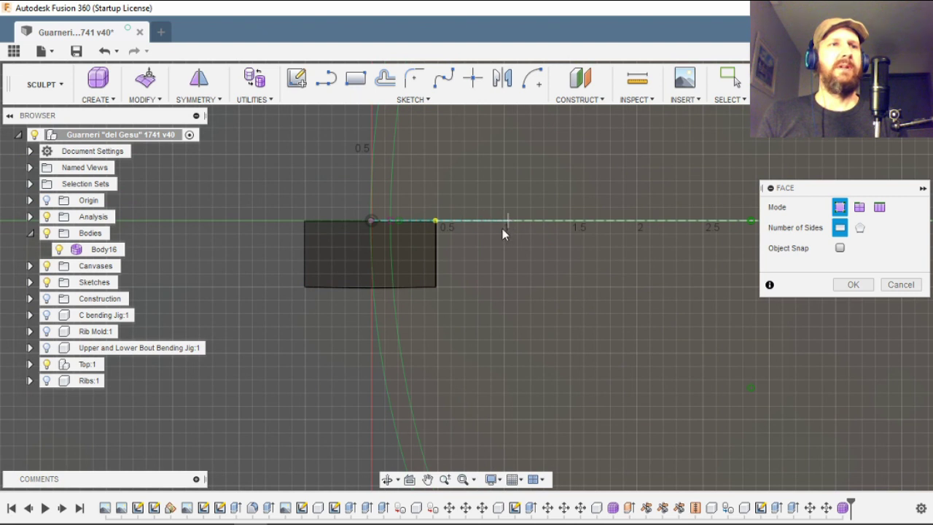
# - Extend the face strip along the centerline toward the neck with two more adjoining faces of about 0.5 in
pyautogui.click(504, 286)
pyautogui.click(435, 286)
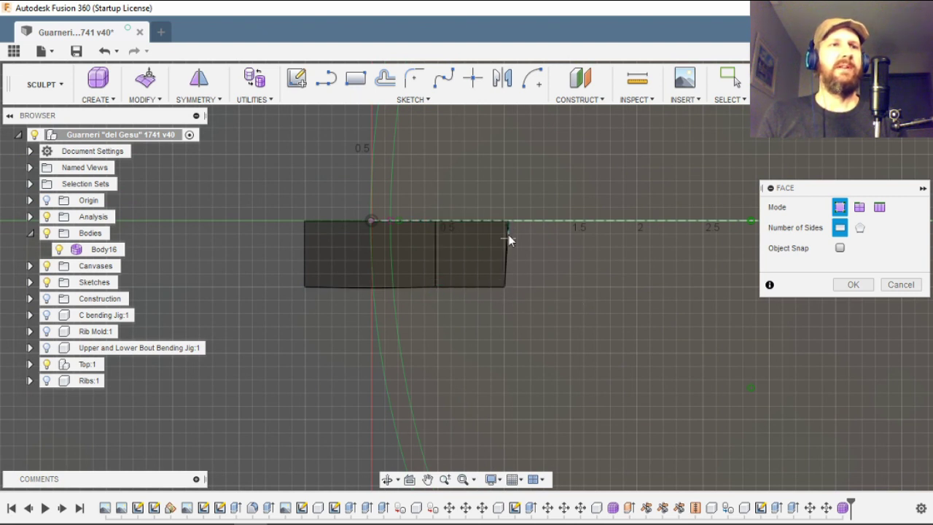
pyautogui.click(567, 220)
pyautogui.click(568, 286)
pyautogui.click(508, 286)
pyautogui.scroll(-2, 543, 306)
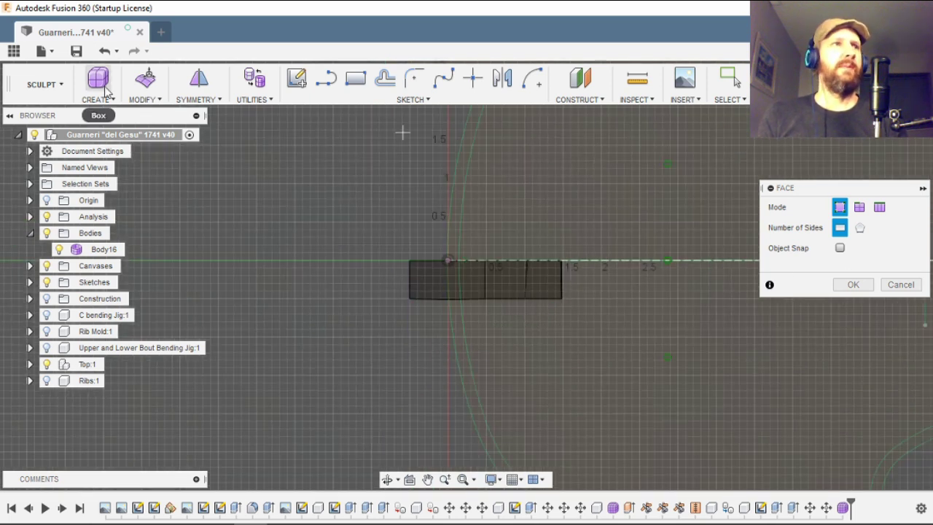
# - Straighten the strip with Edit Form by nudging its outermost free corner and the next vertex on the side away from the centerline
pyautogui.click(145, 78)
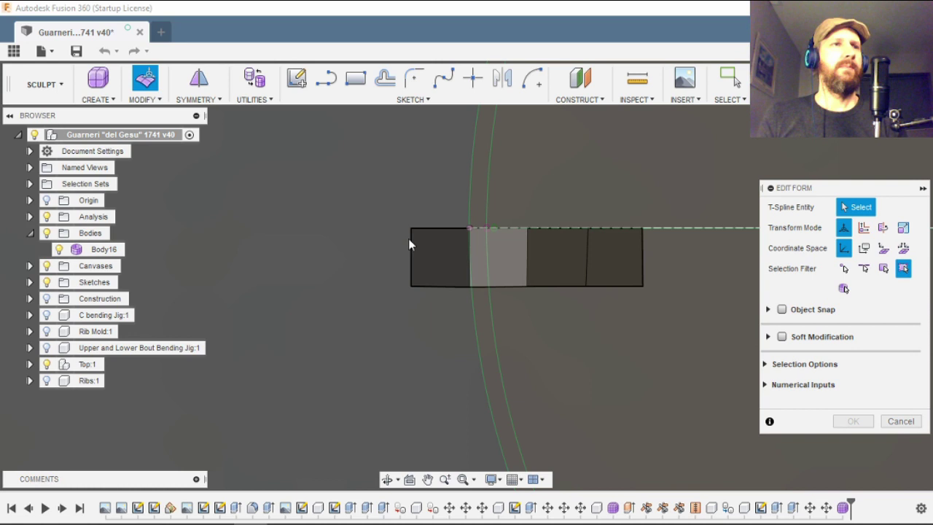
pyautogui.click(410, 286)
pyautogui.scroll(2, 410, 291)
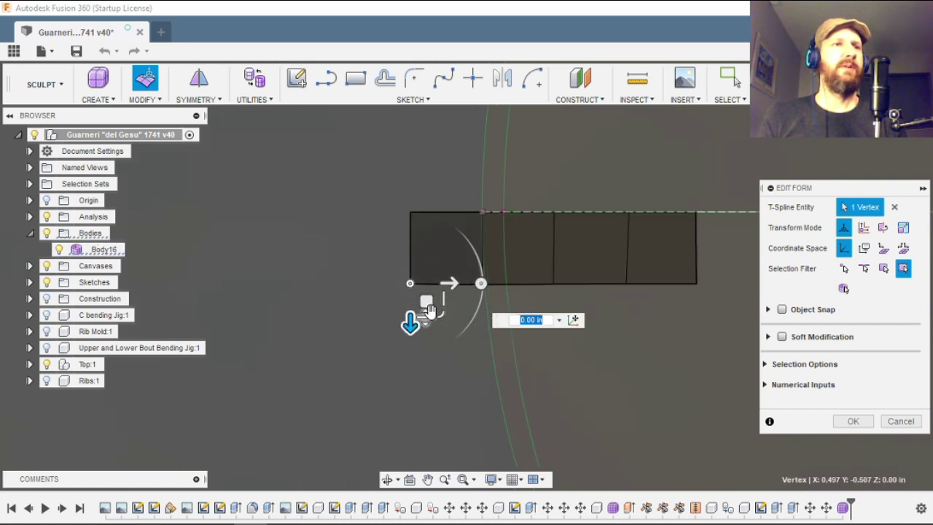
pyautogui.moveTo(426, 303); pyautogui.dragTo(427, 279)
pyautogui.scroll(2, 466, 297)
pyautogui.click(486, 279)
pyautogui.moveTo(525, 279); pyautogui.dragTo(526, 278)
# - Shift the next two free-side vertices toward the neck by about 0.017 in and 0.021 in to square up the face divisions
pyautogui.click(584, 279)
pyautogui.moveTo(624, 278); pyautogui.dragTo(628, 278)
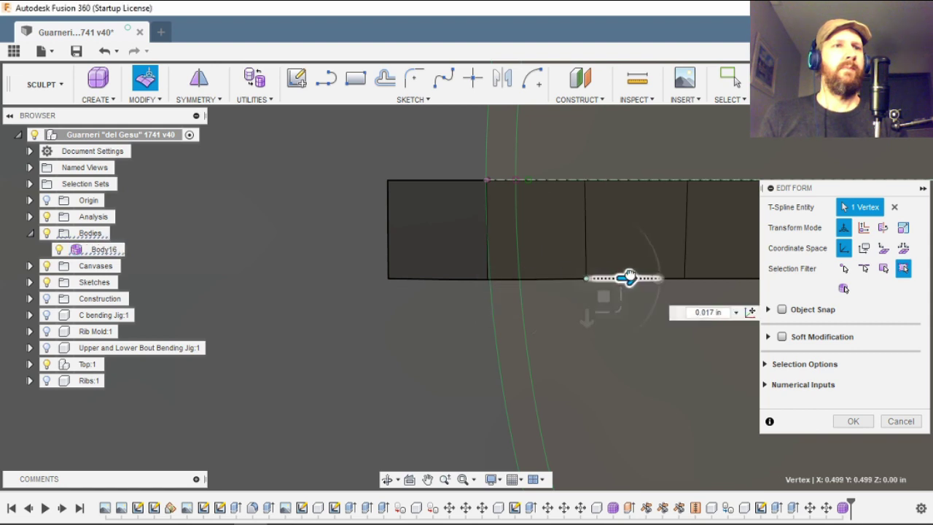
pyautogui.click(684, 279)
pyautogui.moveTo(723, 279); pyautogui.dragTo(729, 277)
pyautogui.scroll(-2, 520, 245)
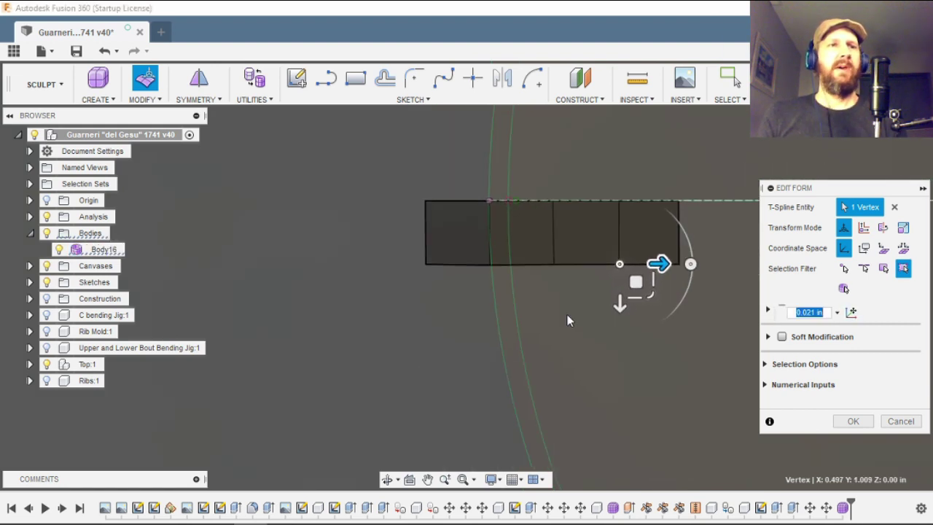
pyautogui.click(559, 236)
pyautogui.scroll(2, 536, 223)
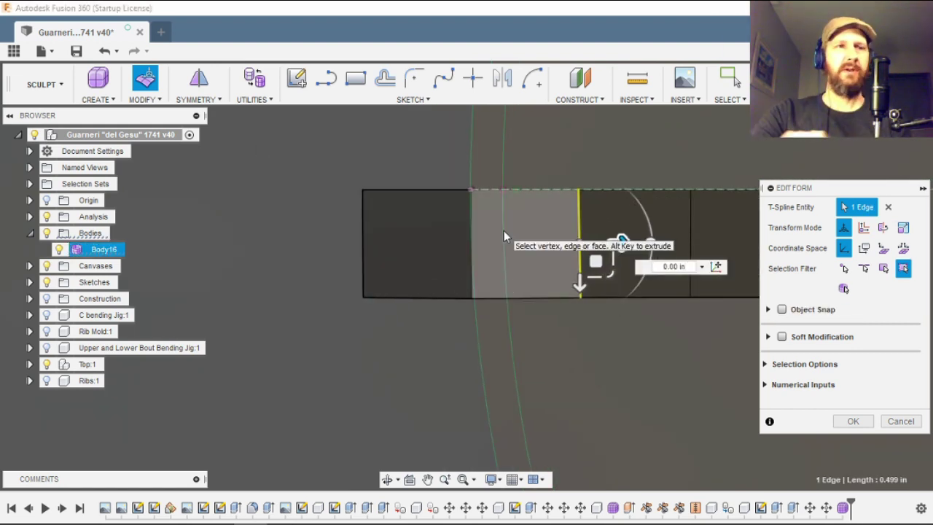
pyautogui.hotkey('ctrl', 'z')
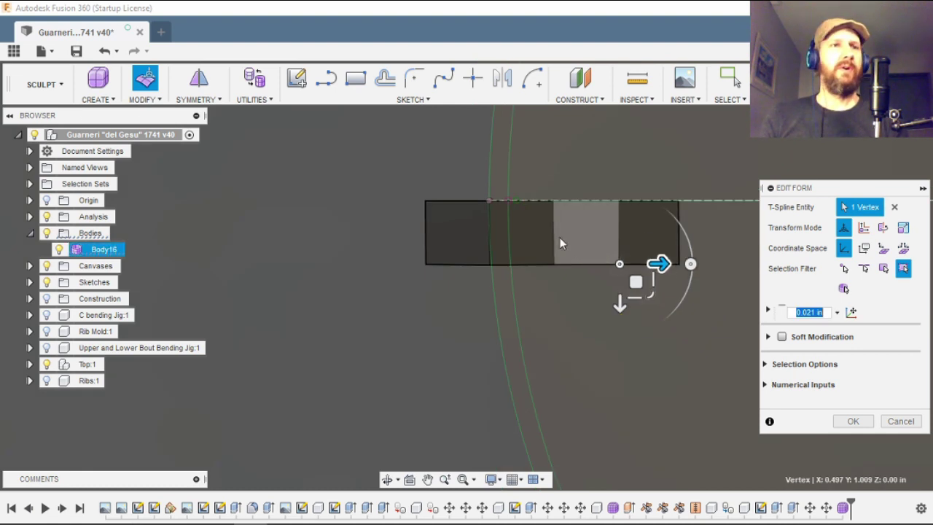
pyautogui.click(556, 236)
pyautogui.scroll(3, 509, 204)
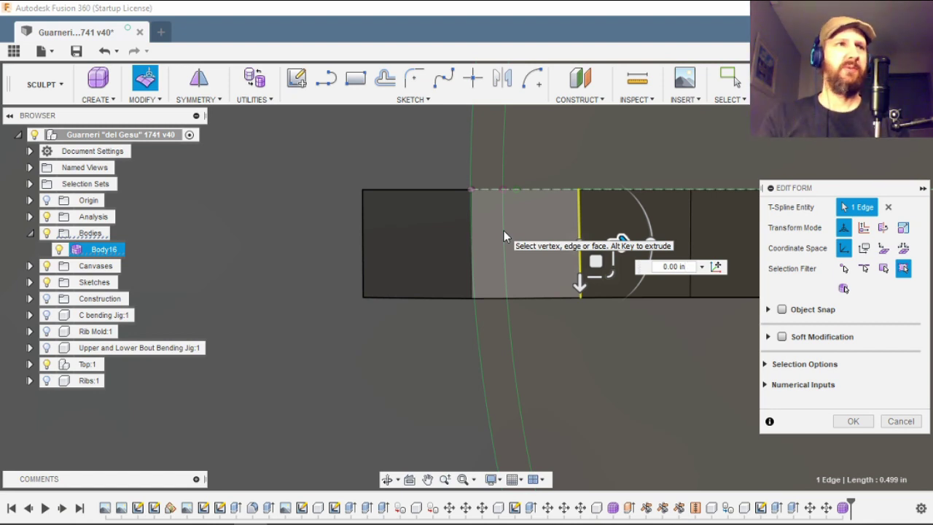
pyautogui.press('Escape')
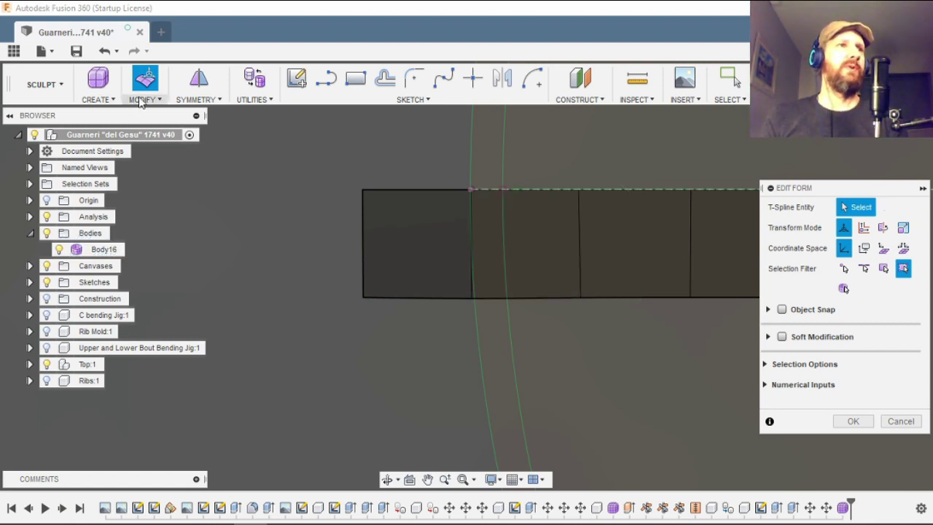
# - Insert a single simple edge in the second face, on the tail side of the edge it shares with the third face
pyautogui.click(197, 99)
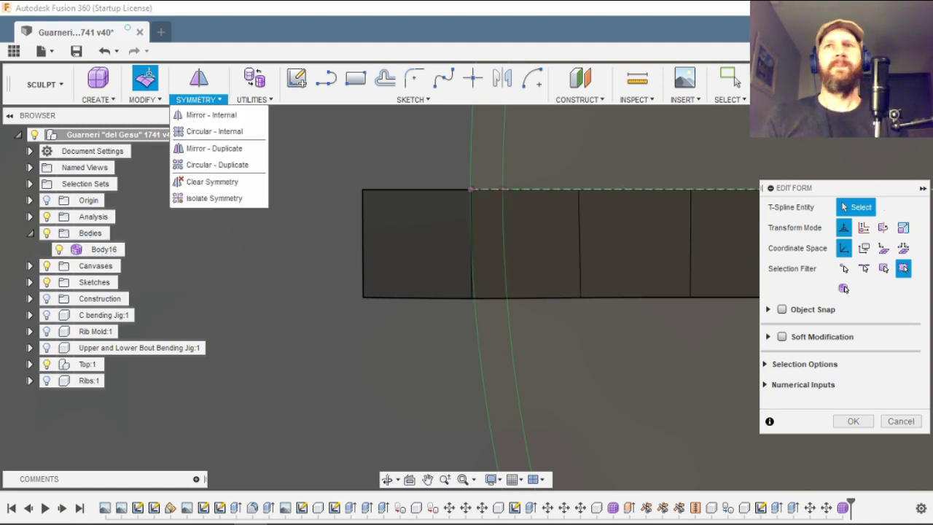
pyautogui.click(145, 99)
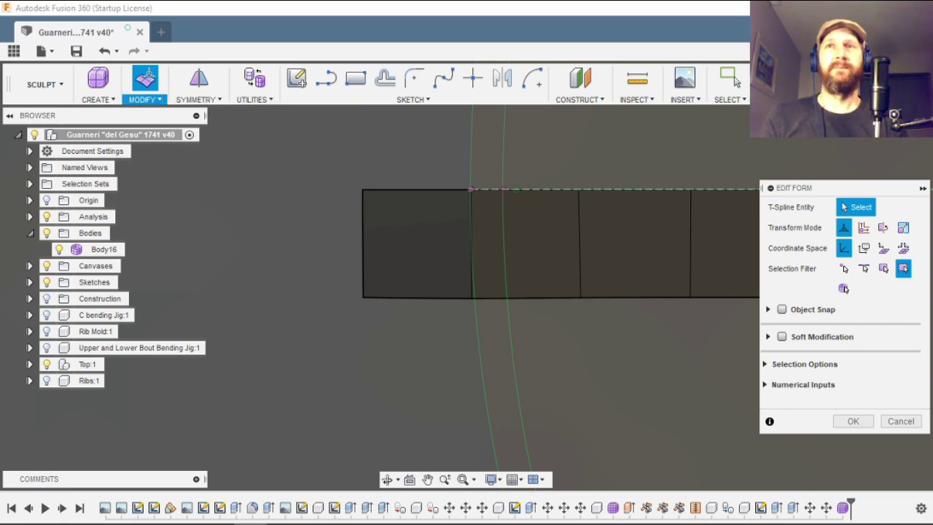
pyautogui.hotkey('alt', 'e')
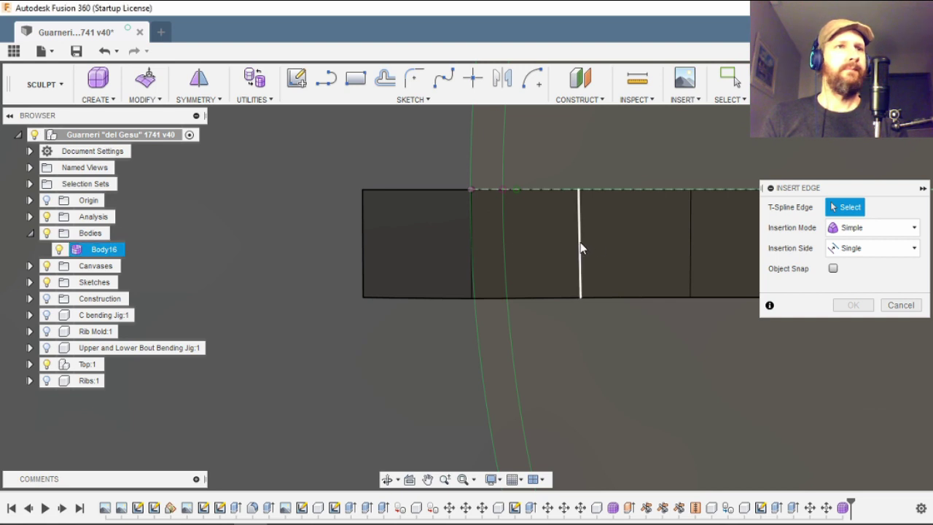
pyautogui.click(580, 248)
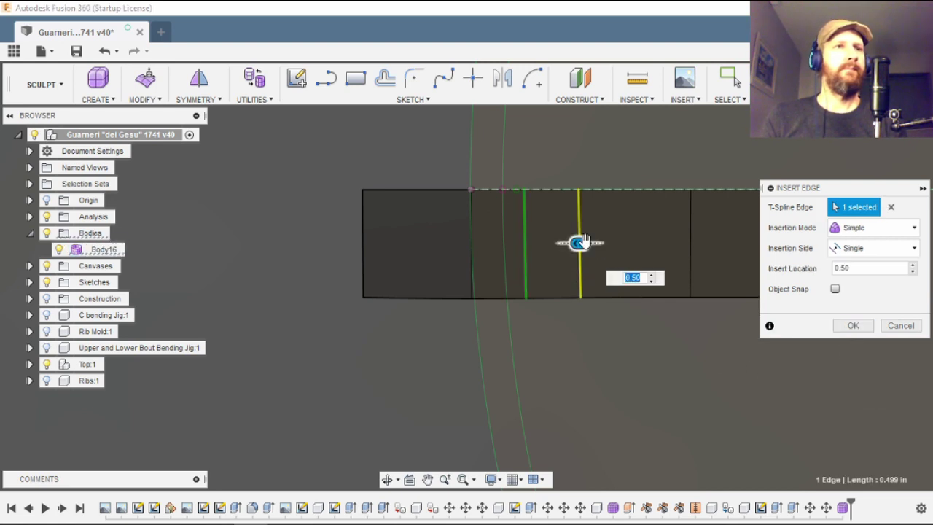
pyautogui.moveTo(583, 241); pyautogui.dragTo(565, 243)
pyautogui.click(856, 327)
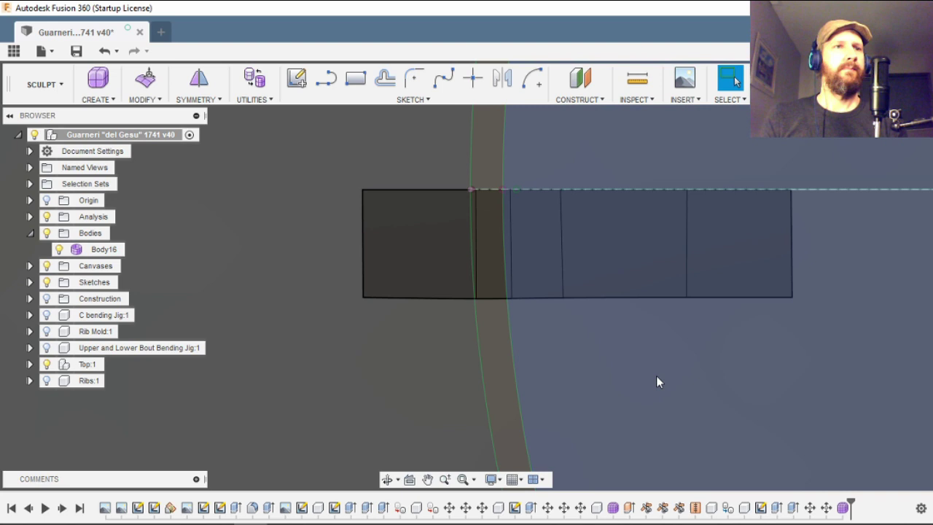
# - Insert another edge at location 0.50, midway between the newly inserted edge and the edge dividing the second and third faces
pyautogui.rightClick(656, 382)
pyautogui.click(663, 335)
pyautogui.click(562, 271)
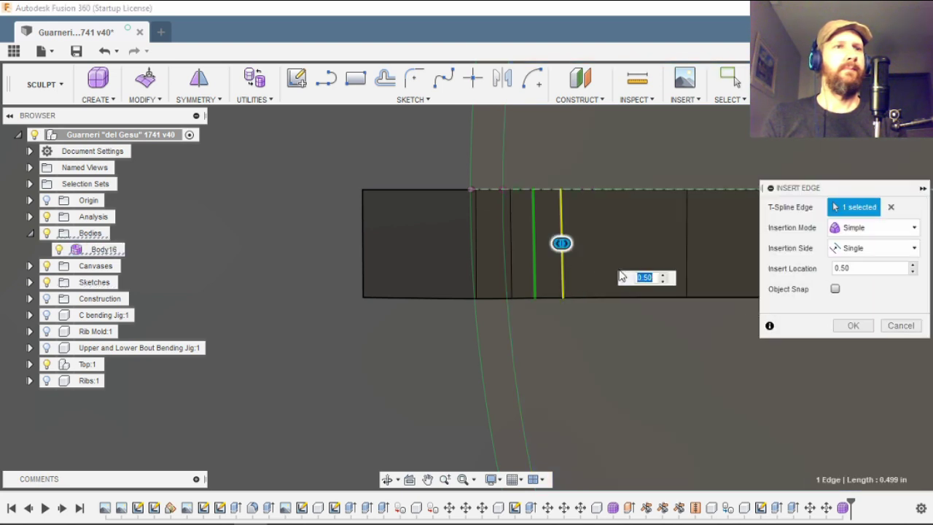
pyautogui.click(851, 325)
pyautogui.scroll(-2, 426, 341)
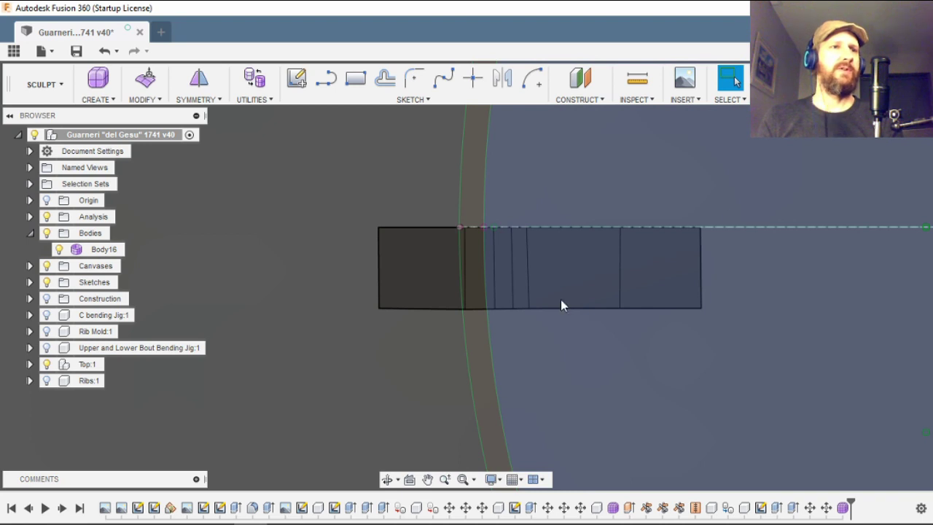
pyautogui.scroll(1, 436, 441)
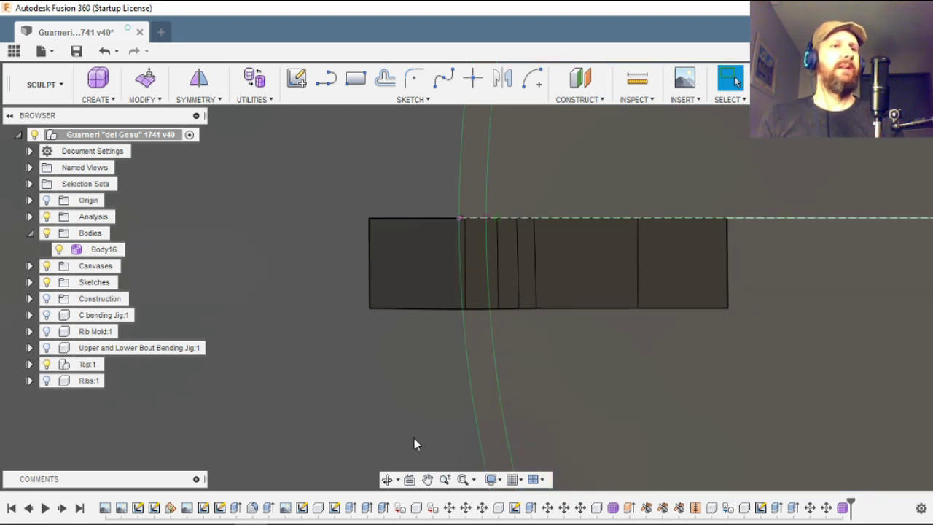
# - Mirror-duplicate the face strip across the vertical plane through the violin's centerline, keeping the weld option on
pyautogui.click(387, 479)
pyautogui.moveTo(700, 345); pyautogui.dragTo(636, 390)
pyautogui.moveTo(635, 342); pyautogui.dragTo(617, 394)
pyautogui.press('Escape')
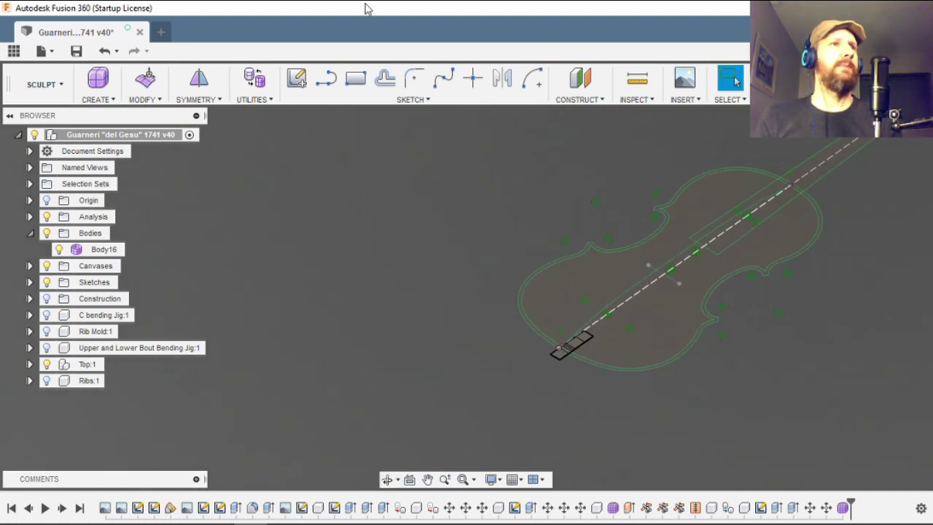
pyautogui.click(196, 100)
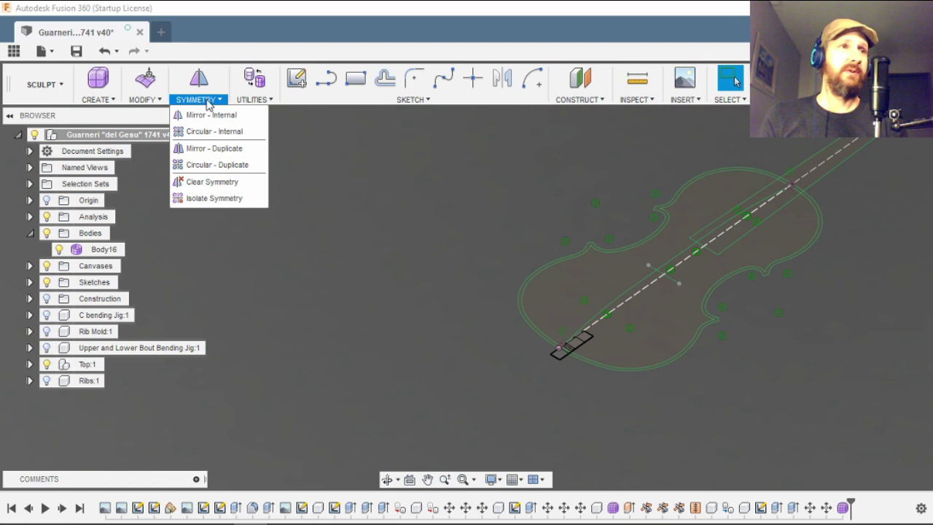
pyautogui.click(236, 148)
pyautogui.scroll(3, 569, 322)
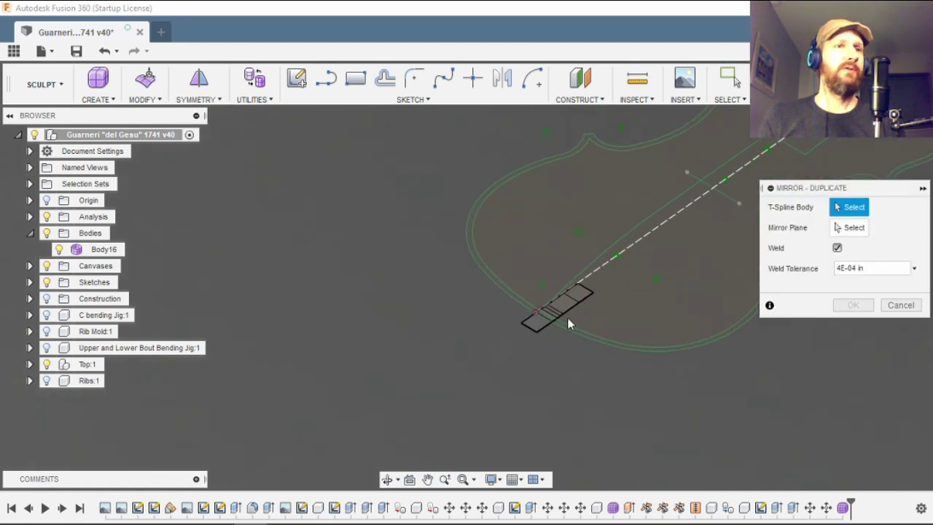
pyautogui.click(576, 317)
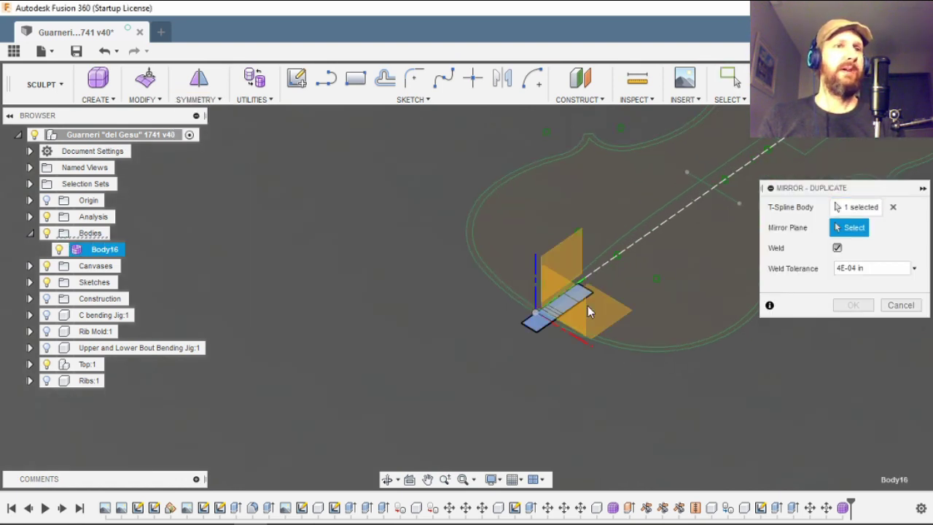
pyautogui.click(566, 268)
pyautogui.click(853, 305)
# - Crease the cross edge of the T-spline strip that lies at the violin outline's tail end
pyautogui.scroll(5, 558, 318)
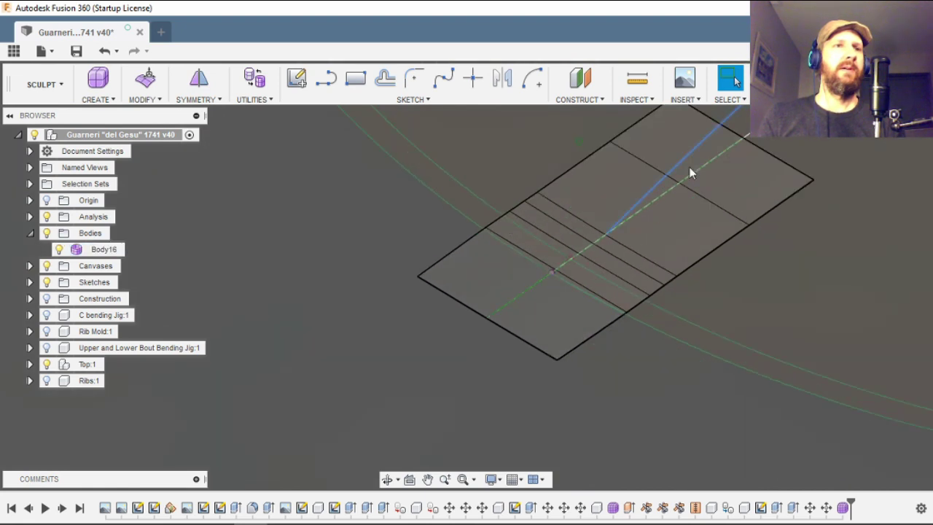
pyautogui.scroll(3, 693, 175)
pyautogui.scroll(-5, 442, 286)
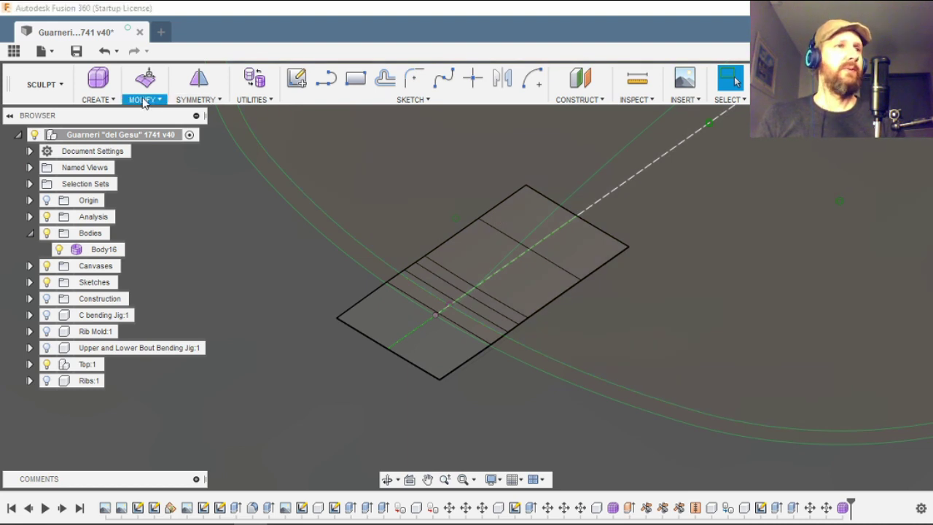
pyautogui.click(196, 99)
pyautogui.click(141, 101)
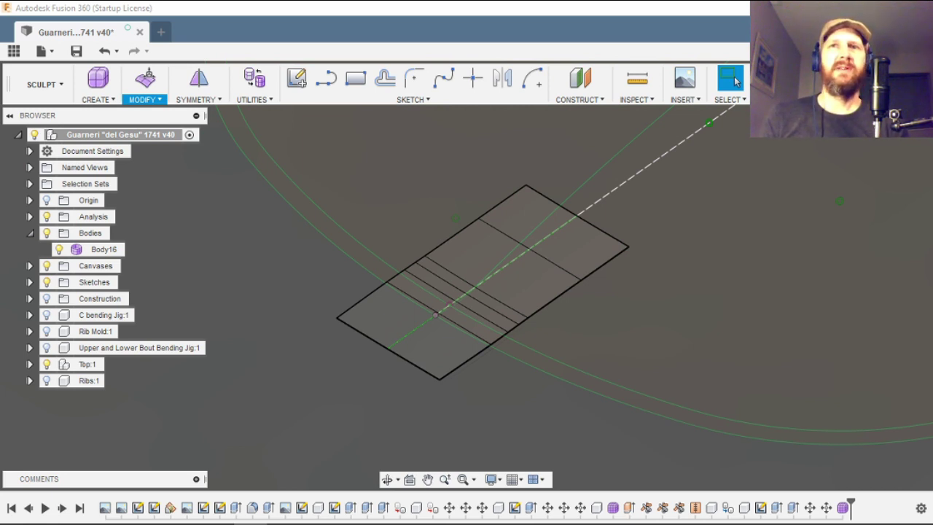
pyautogui.click(223, 321)
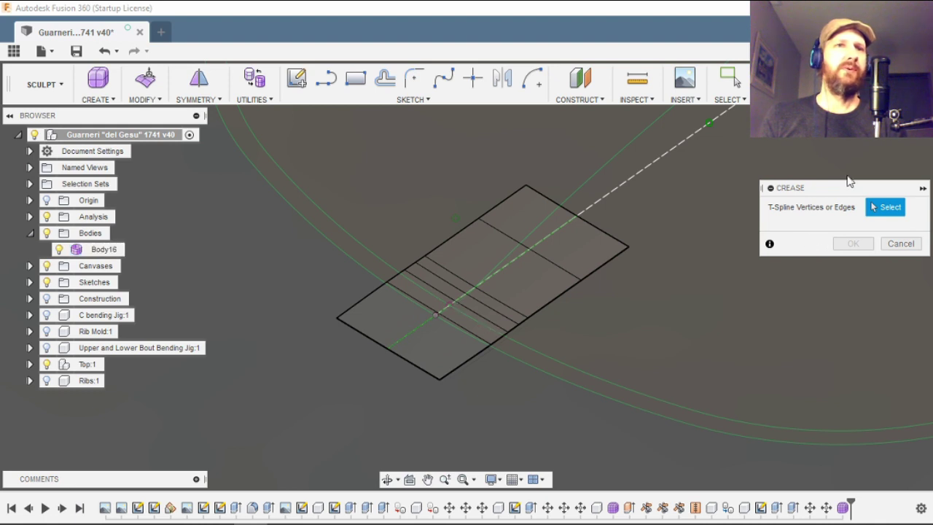
pyautogui.scroll(3, 469, 302)
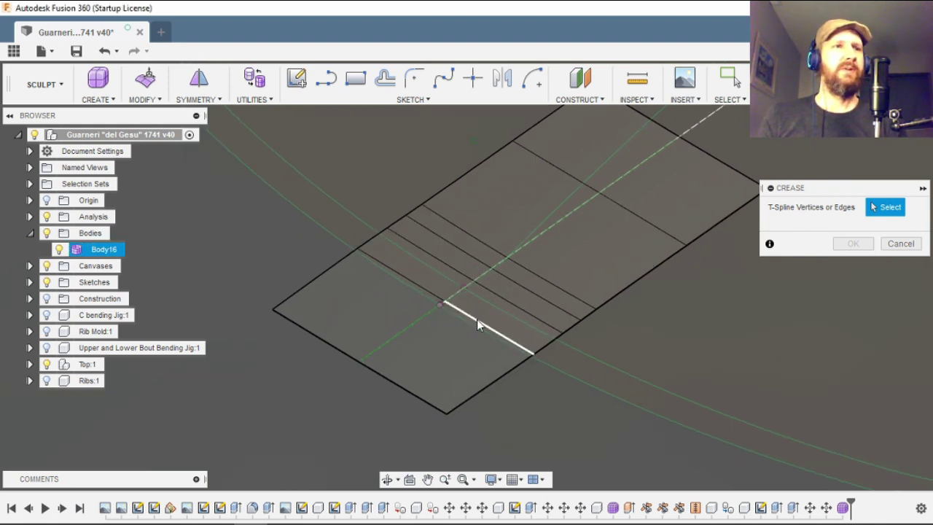
pyautogui.click(477, 321)
pyautogui.click(850, 243)
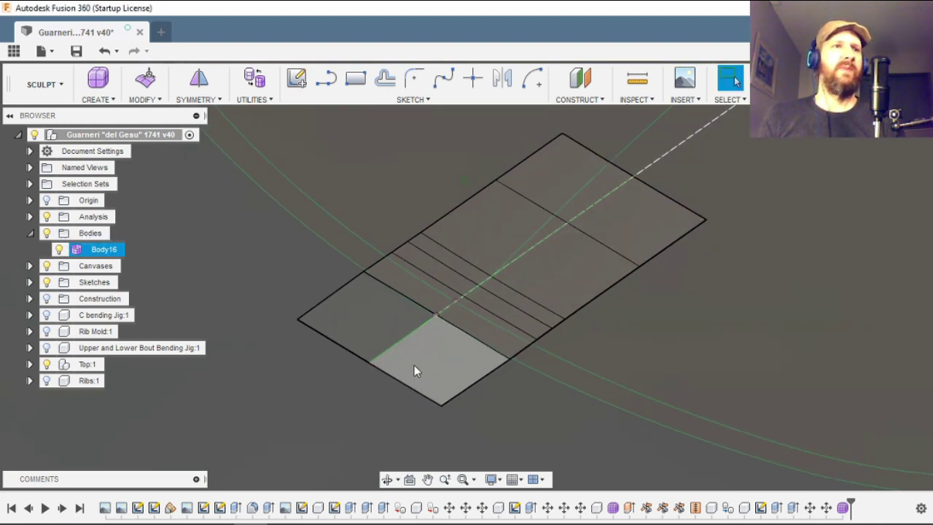
# - Using Edit Form in a side view, lower the first pair of cross edges inside the crease by about 0.033 in
pyautogui.scroll(-3, 393, 368)
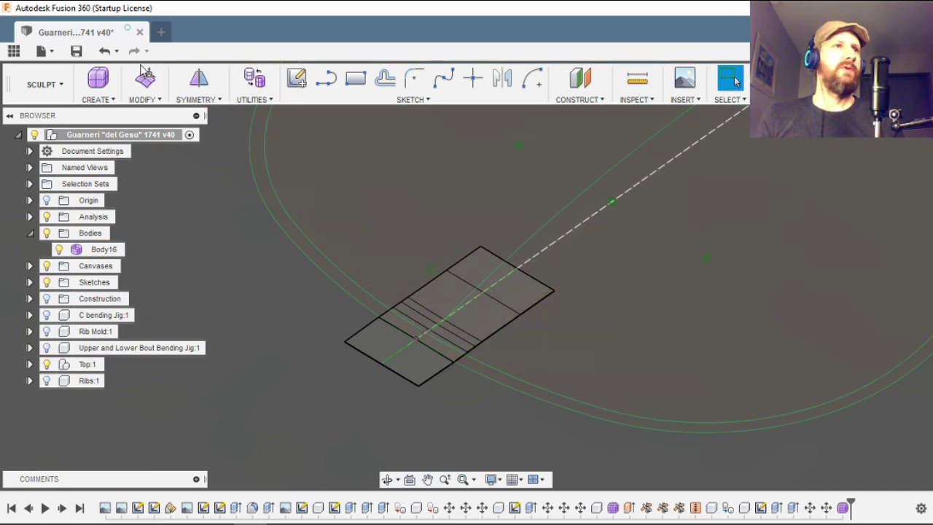
pyautogui.click(150, 87)
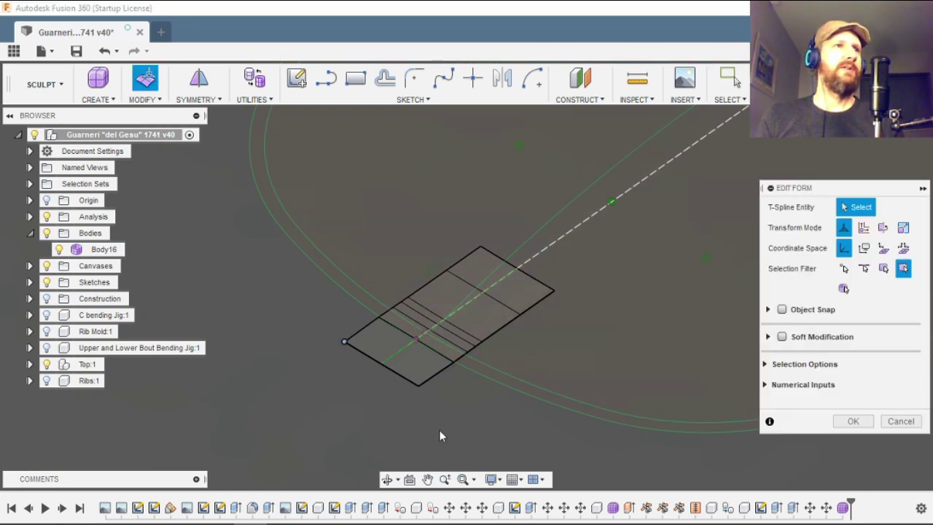
pyautogui.click(389, 479)
pyautogui.moveTo(366, 320); pyautogui.dragTo(333, 301)
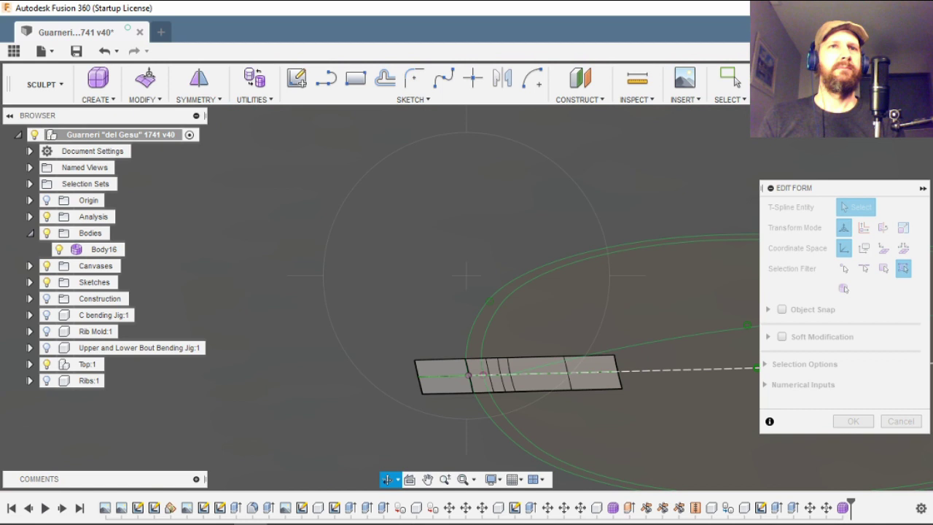
pyautogui.keyDown('shift'); pyautogui.moveTo(333, 301); pyautogui.dragTo(331, 343, button='middle'); pyautogui.keyUp('shift')
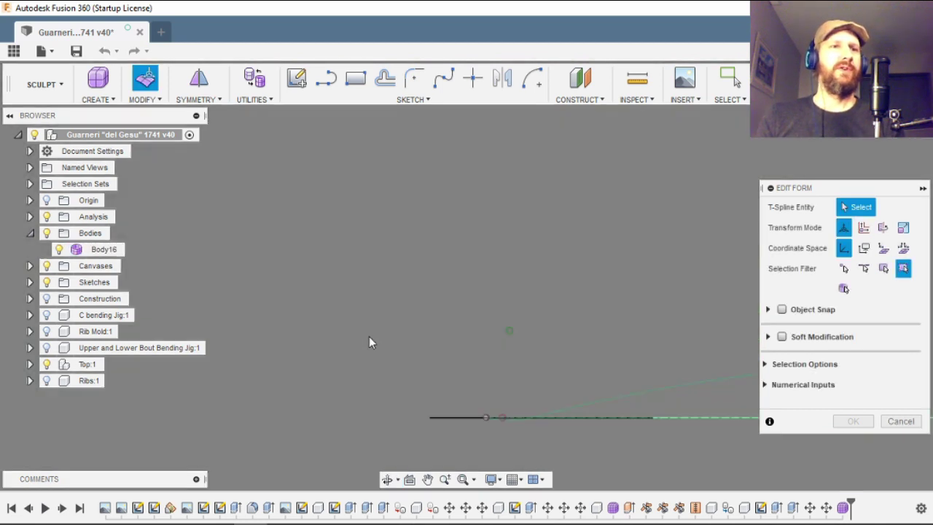
pyautogui.scroll(2, 473, 466)
pyautogui.scroll(3, 472, 464)
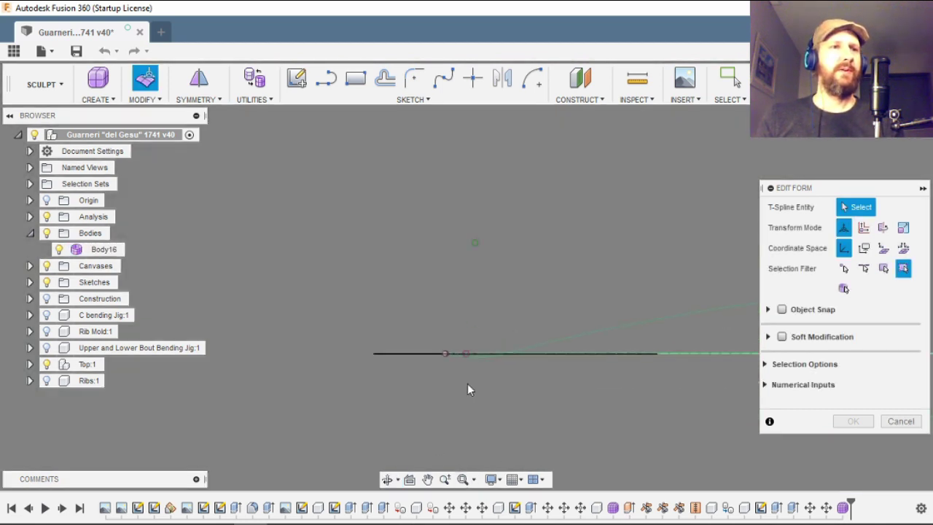
pyautogui.scroll(4, 467, 382)
pyautogui.keyDown('shift'); pyautogui.moveTo(455, 362); pyautogui.dragTo(449, 311, button='middle'); pyautogui.keyUp('shift')
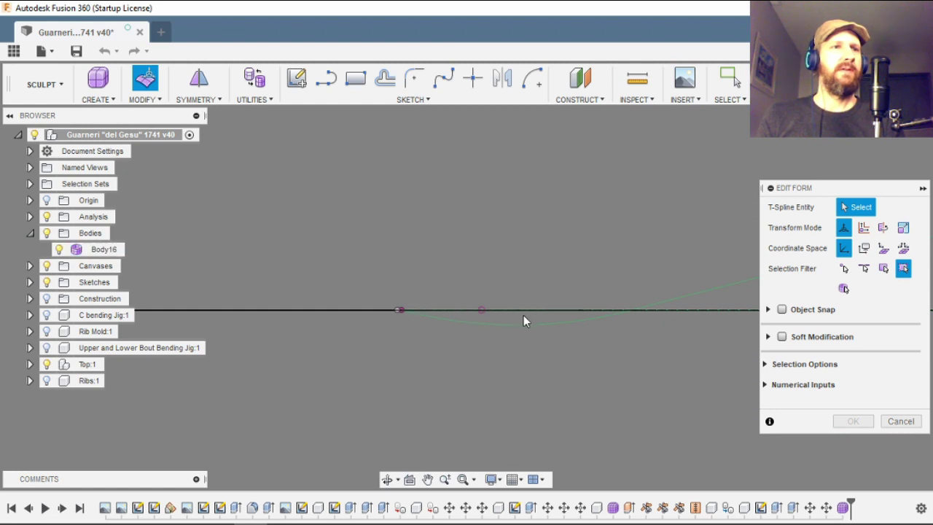
pyautogui.doubleClick(503, 304)
pyautogui.click(471, 274)
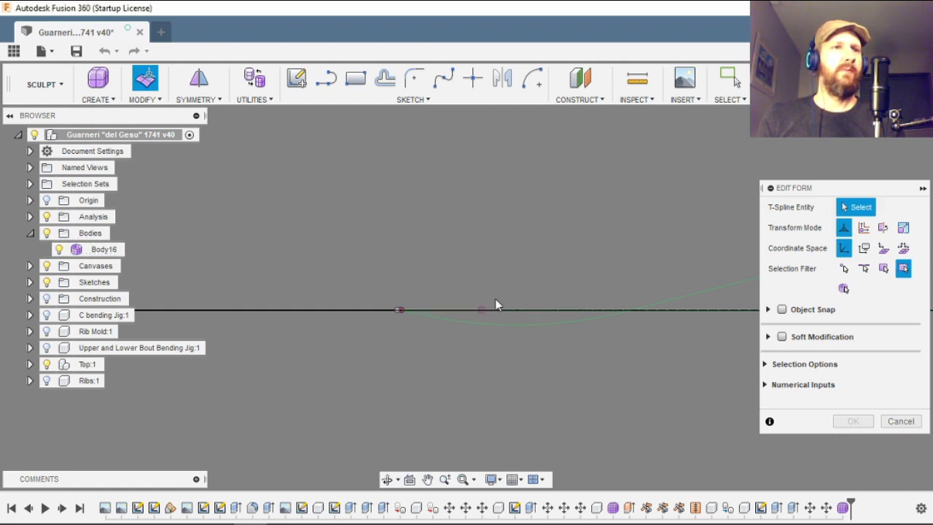
pyautogui.click(520, 310)
pyautogui.moveTo(516, 267); pyautogui.dragTo(516, 290)
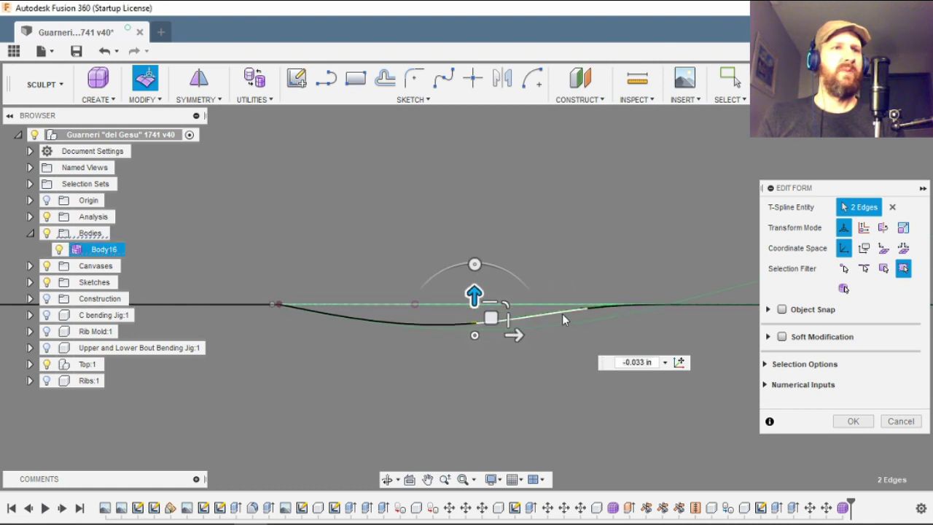
# - Lower the second pair of cross edges inside the crease by about 0.018 in toward the sketched arching curve
pyautogui.click(562, 314)
pyautogui.keyDown('shift'); pyautogui.click(603, 320); pyautogui.keyUp('shift')
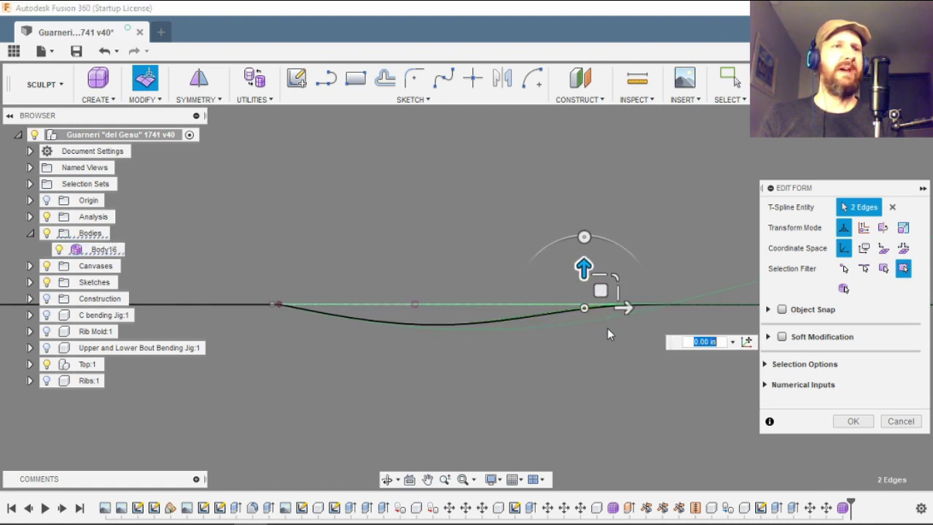
pyautogui.scroll(2, 607, 327)
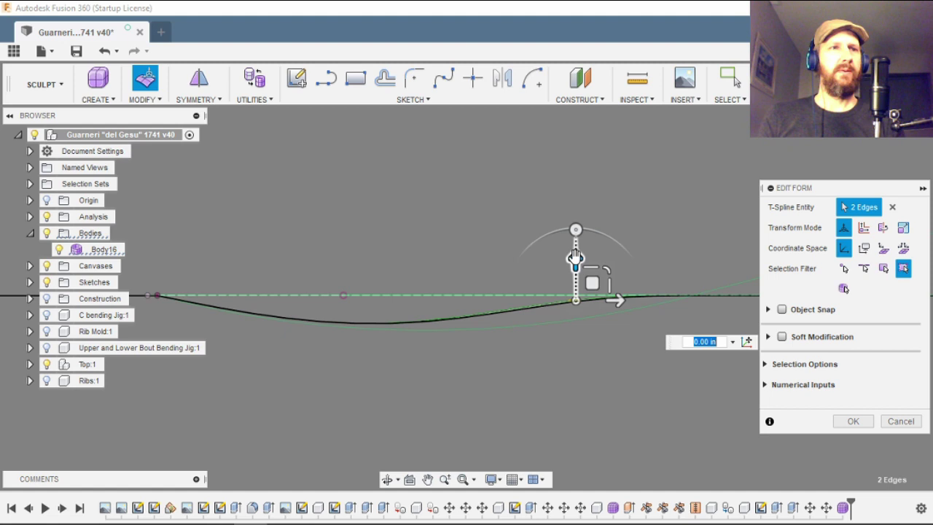
pyautogui.moveTo(575, 257); pyautogui.dragTo(577, 286)
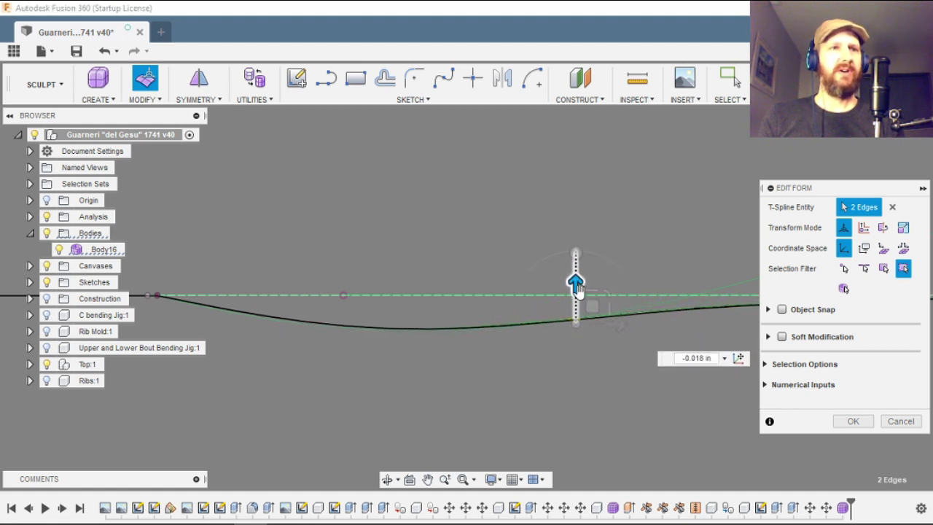
pyautogui.scroll(-3, 657, 357)
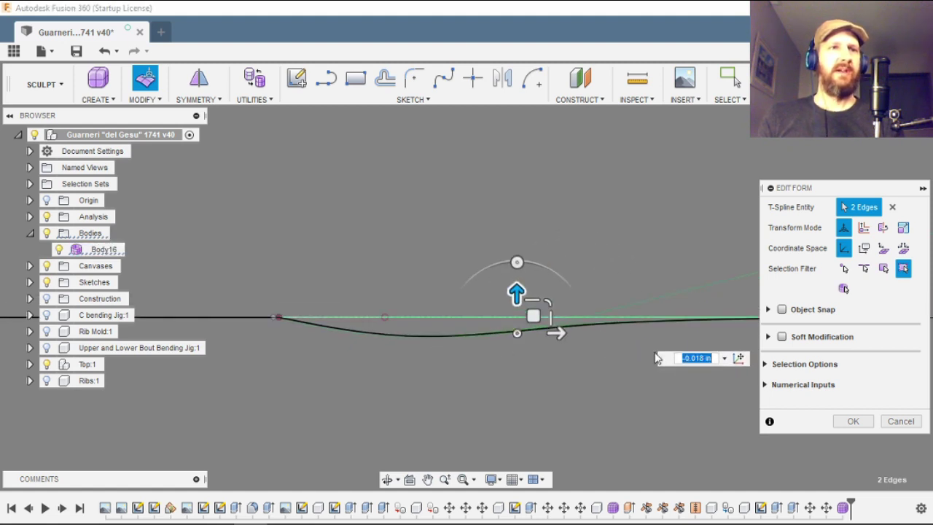
# - Raise the third pair of cross edges inside the crease by about 0.029 in
pyautogui.click(605, 388)
pyautogui.doubleClick(581, 319)
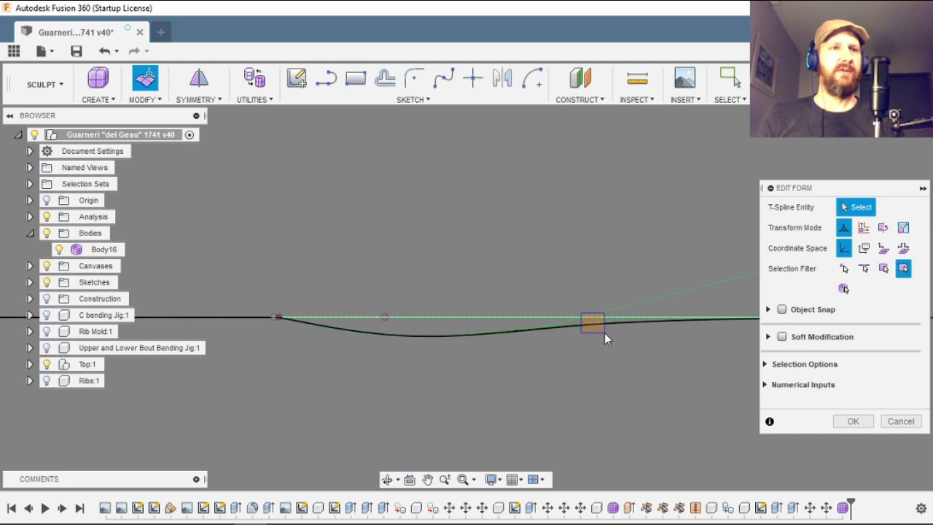
pyautogui.click(386, 479)
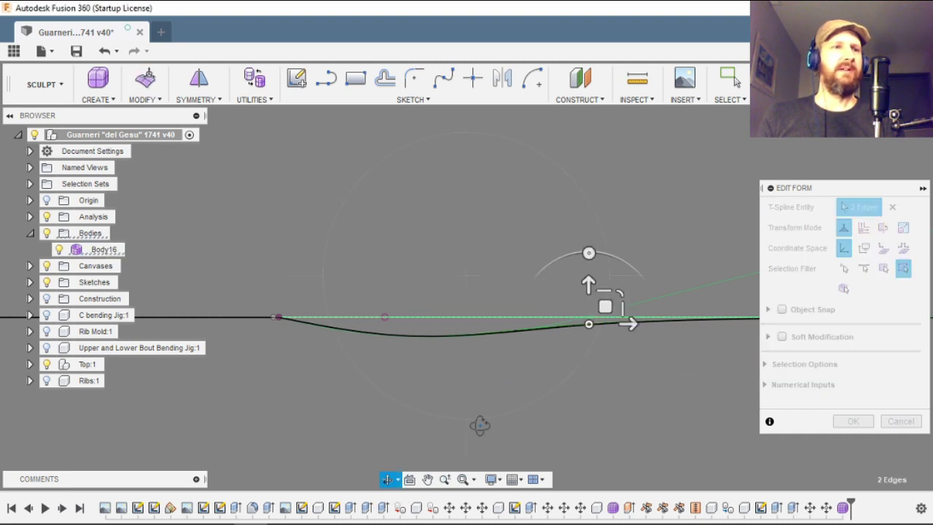
pyautogui.moveTo(479, 425); pyautogui.dragTo(602, 385)
pyautogui.scroll(3, 602, 386)
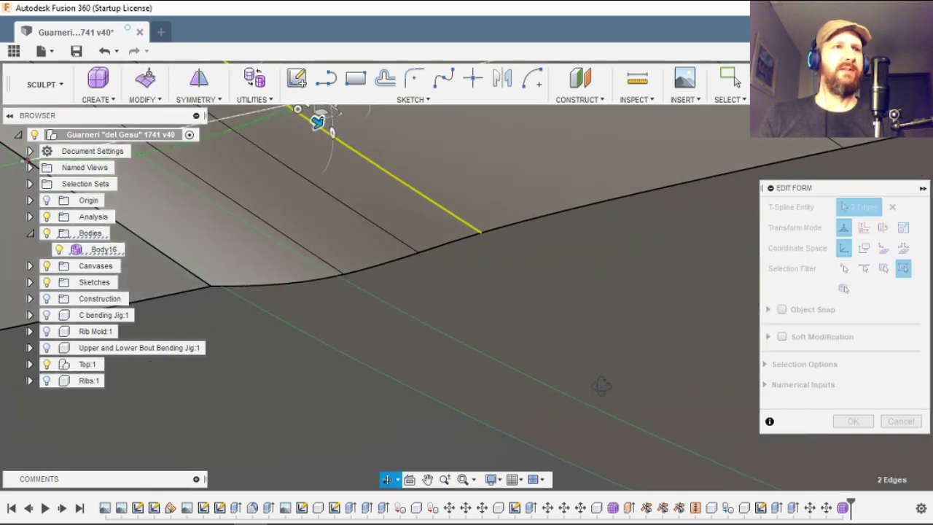
pyautogui.scroll(-2, 683, 432)
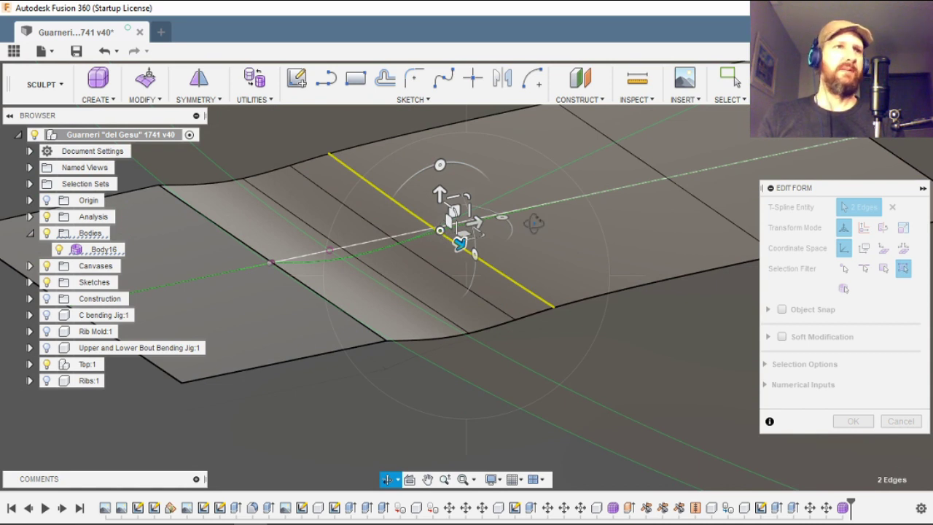
pyautogui.moveTo(459, 243); pyautogui.dragTo(572, 340)
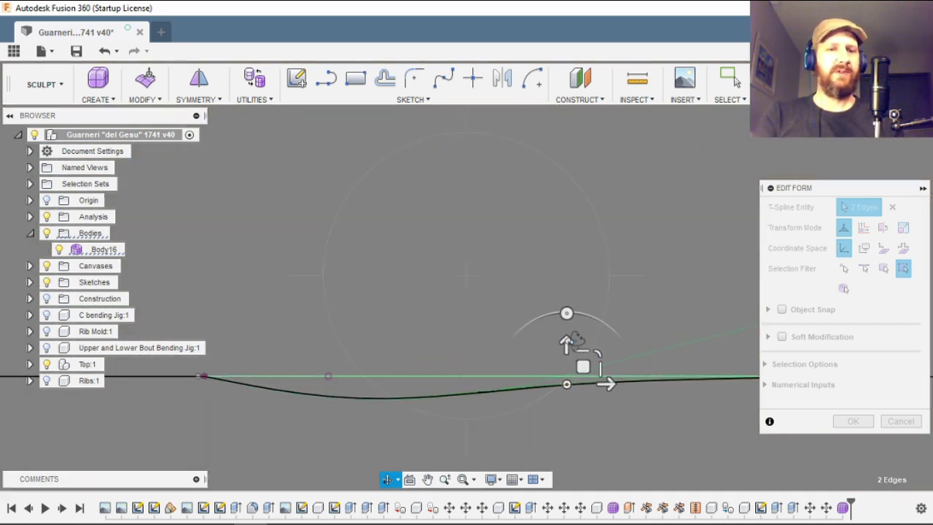
pyautogui.press('Escape')
pyautogui.scroll(-2, 461, 303)
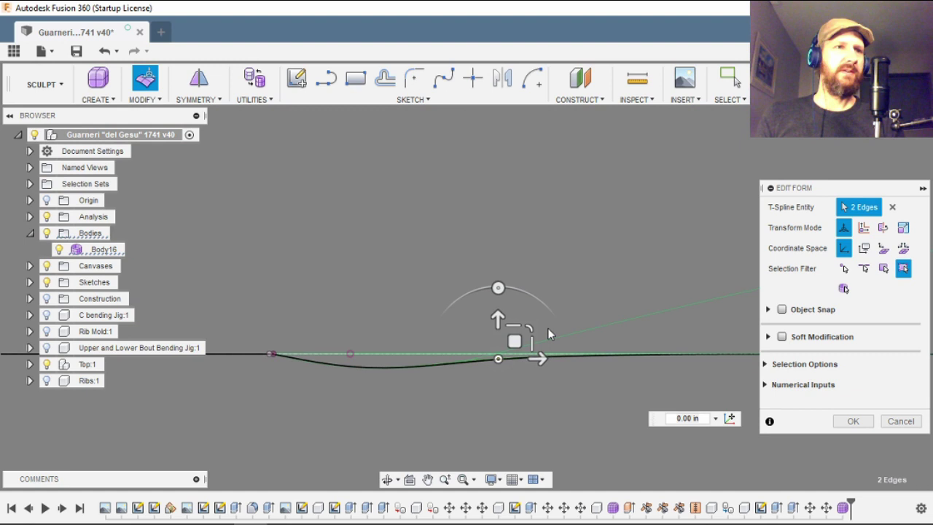
pyautogui.scroll(2, 547, 333)
pyautogui.moveTo(474, 332); pyautogui.dragTo(472, 308)
pyautogui.scroll(-2, 473, 308)
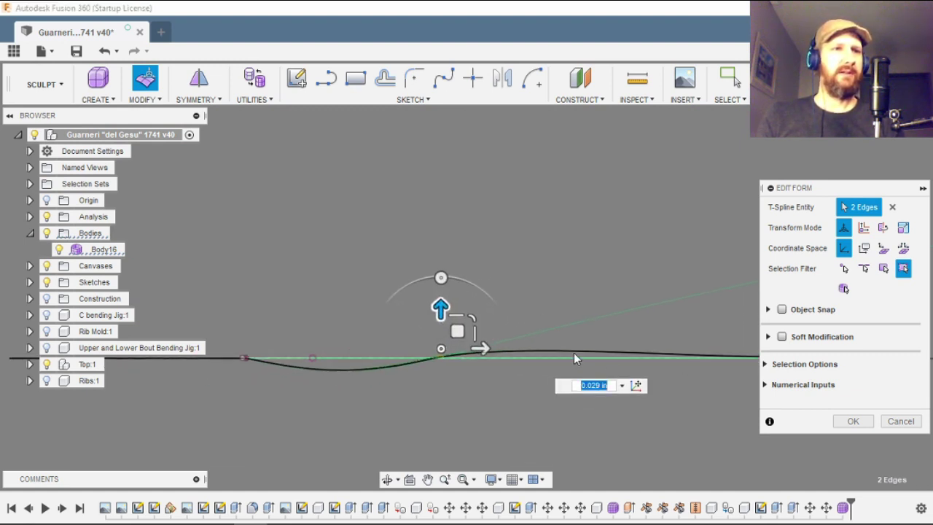
# - Raise the strip's neck-side cross edges toward the rising part of the sketched arching curve
pyautogui.scroll(-4, 487, 376)
pyautogui.scroll(4, 617, 367)
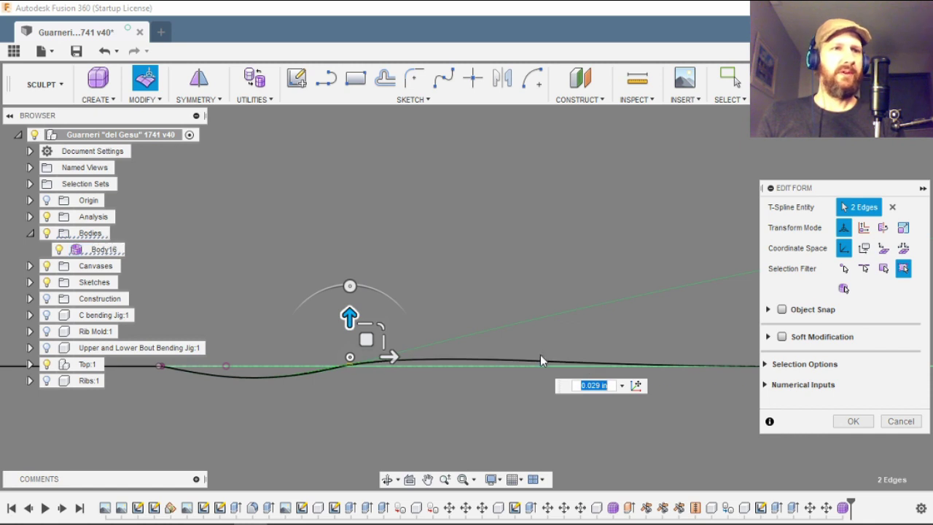
pyautogui.moveTo(592, 341); pyautogui.dragTo(618, 378)
pyautogui.moveTo(605, 320); pyautogui.dragTo(652, 372)
pyautogui.scroll(-3, 470, 339)
pyautogui.scroll(2, 609, 336)
pyautogui.moveTo(634, 323); pyautogui.dragTo(637, 239)
# - Fine-tune the heights of the strip's remaining cross edges so its side profile follows the sketched arching curve
pyautogui.moveTo(433, 283); pyautogui.dragTo(475, 310)
pyautogui.moveTo(453, 258); pyautogui.dragTo(453, 279)
pyautogui.scroll(-1, 690, 293)
pyautogui.scroll(2, 589, 279)
pyautogui.moveTo(650, 253); pyautogui.dragTo(682, 285)
pyautogui.moveTo(669, 234); pyautogui.dragTo(670, 232)
pyautogui.scroll(-4, 697, 297)
pyautogui.scroll(5, 441, 339)
pyautogui.click(429, 350)
pyautogui.moveTo(460, 327); pyautogui.dragTo(587, 344)
# - Shift the first pair of cross edges inside the crease about 0.035 in toward the tail
pyautogui.scroll(2, 357, 357)
pyautogui.moveTo(430, 345); pyautogui.dragTo(456, 380)
pyautogui.moveTo(448, 320); pyautogui.dragTo(475, 382)
pyautogui.scroll(-2, 452, 328)
pyautogui.scroll(3, 329, 354)
pyautogui.scroll(-2, 452, 362)
pyautogui.moveTo(467, 346); pyautogui.dragTo(427, 346)
pyautogui.scroll(-3, 423, 361)
pyautogui.scroll(-5, 336, 347)
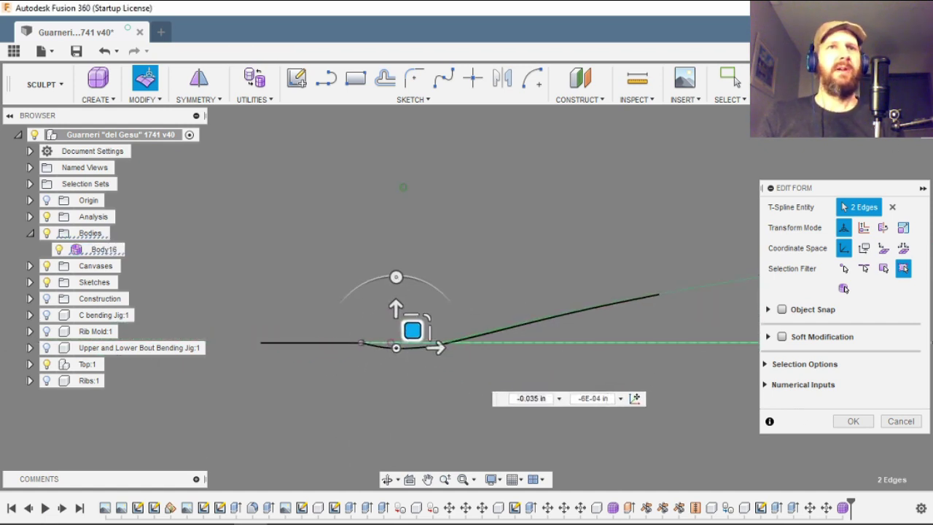
# - Angle the strip's long side edges wider at the tail and move them about 0.266 in outward and 0.042 in toward the neck
pyautogui.keyDown('shift'); pyautogui.moveTo(618, 377); pyautogui.dragTo(613, 466, button='middle'); pyautogui.keyUp('shift')
pyautogui.scroll(-2, 437, 350)
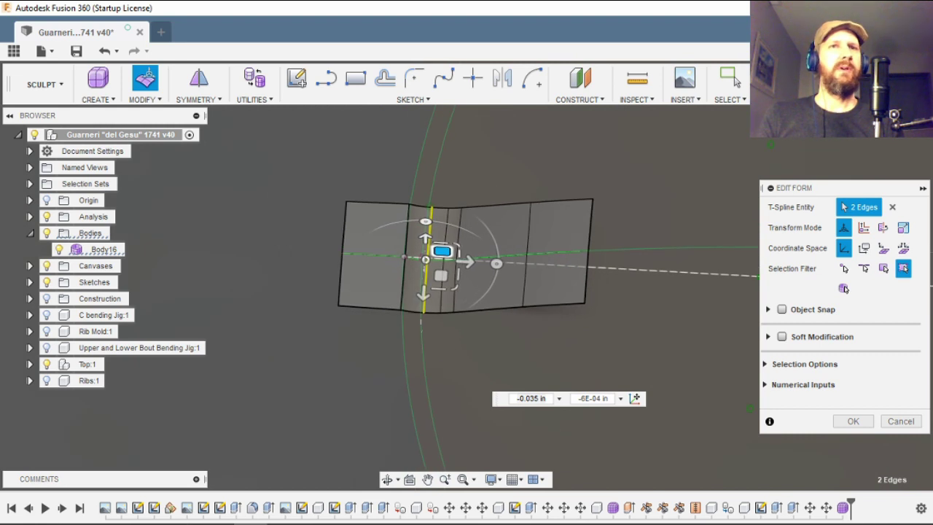
pyautogui.scroll(-2, 450, 361)
pyautogui.scroll(4, 478, 319)
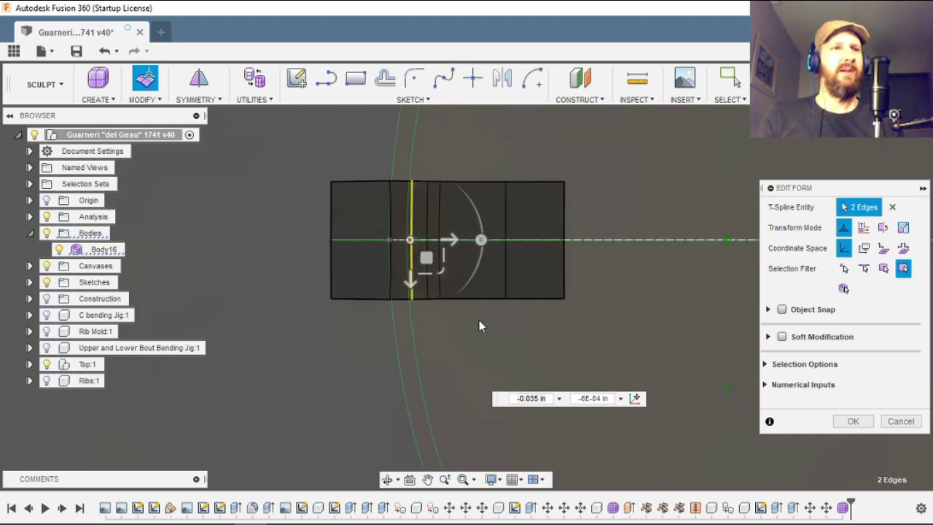
pyautogui.doubleClick(490, 291)
pyautogui.moveTo(490, 292); pyautogui.dragTo(493, 279)
pyautogui.moveTo(436, 308); pyautogui.dragTo(446, 339)
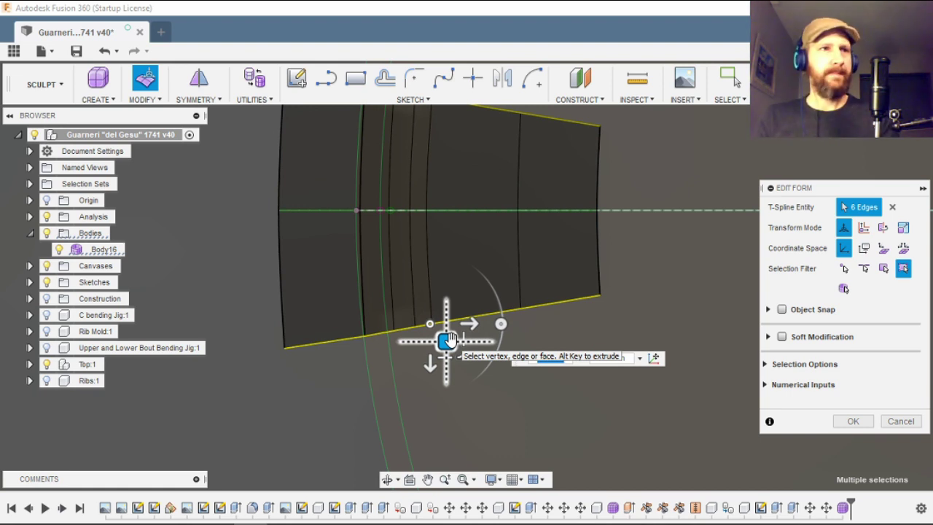
pyautogui.moveTo(448, 338); pyautogui.dragTo(444, 353)
pyautogui.scroll(-3, 483, 350)
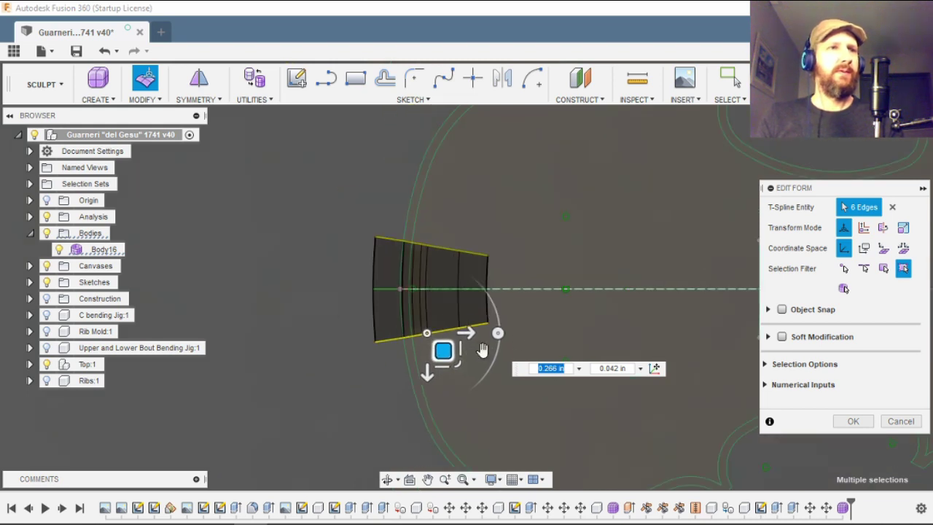
# - Extrude the strip's long side edges outward in two angled sections along the curved end of the violin outline
pyautogui.moveTo(466, 360)
pyautogui.mouseDown(button='middle')
pyautogui.moveTo(400, 316)
pyautogui.moveTo(397, 299)
pyautogui.mouseUp(button='middle')
pyautogui.scroll(3, 374, 292)
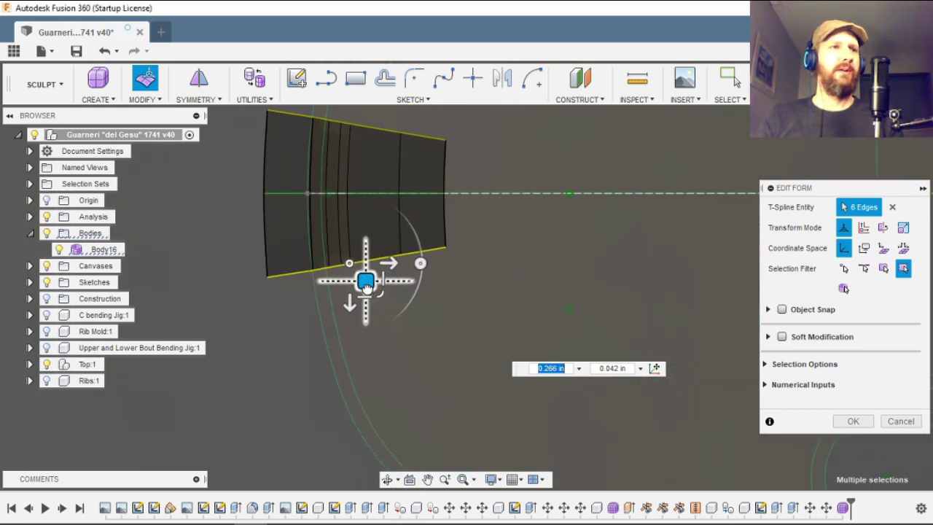
pyautogui.keyDown('alt'); pyautogui.moveTo(368, 285); pyautogui.dragTo(397, 307); pyautogui.keyUp('alt')
pyautogui.scroll(-3, 381, 351)
pyautogui.moveTo(345, 343); pyautogui.dragTo(353, 364)
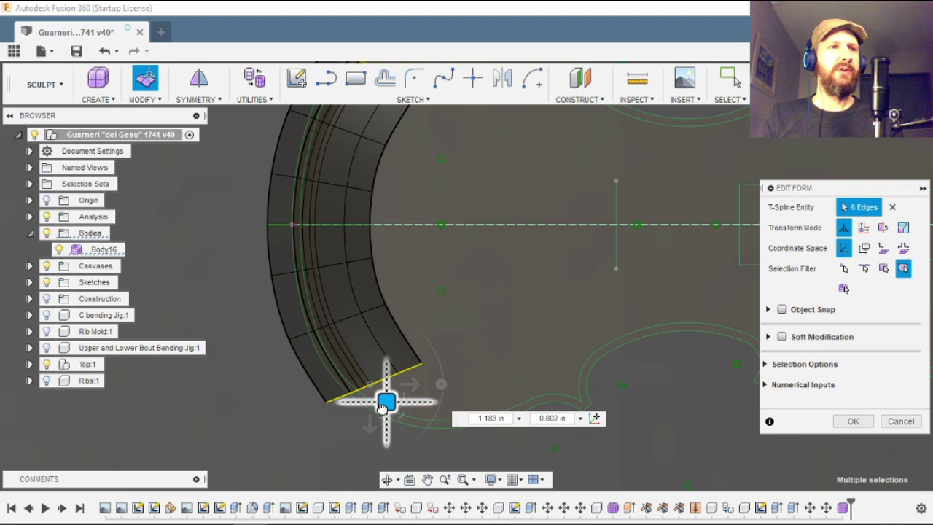
pyautogui.moveTo(382, 408); pyautogui.dragTo(370, 395)
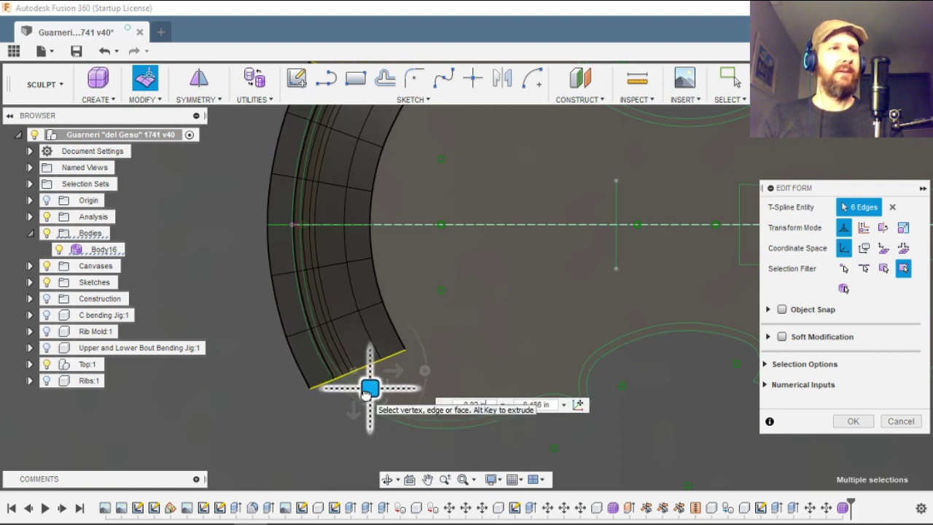
# - Extrude further sections around the bout, placing the last edges about 1.424 in toward the neck and 0.151 in back toward the centerline
pyautogui.moveTo(417, 373); pyautogui.dragTo(413, 352)
pyautogui.scroll(-1, 328, 357)
pyautogui.moveTo(340, 363); pyautogui.dragTo(417, 353)
pyautogui.moveTo(390, 397); pyautogui.dragTo(454, 390)
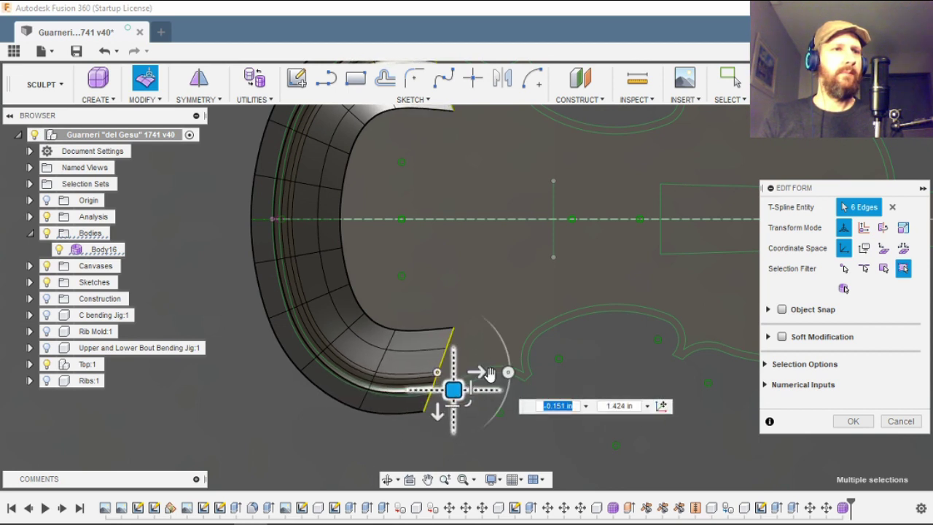
# - Angle the strip's end edges, extrude another section toward the waist, and rotate the new end edges 6.4 degrees
pyautogui.moveTo(505, 372); pyautogui.dragTo(497, 344)
pyautogui.moveTo(455, 393); pyautogui.dragTo(500, 379)
pyautogui.moveTo(552, 356); pyautogui.dragTo(550, 349)
pyautogui.scroll(-2, 548, 353)
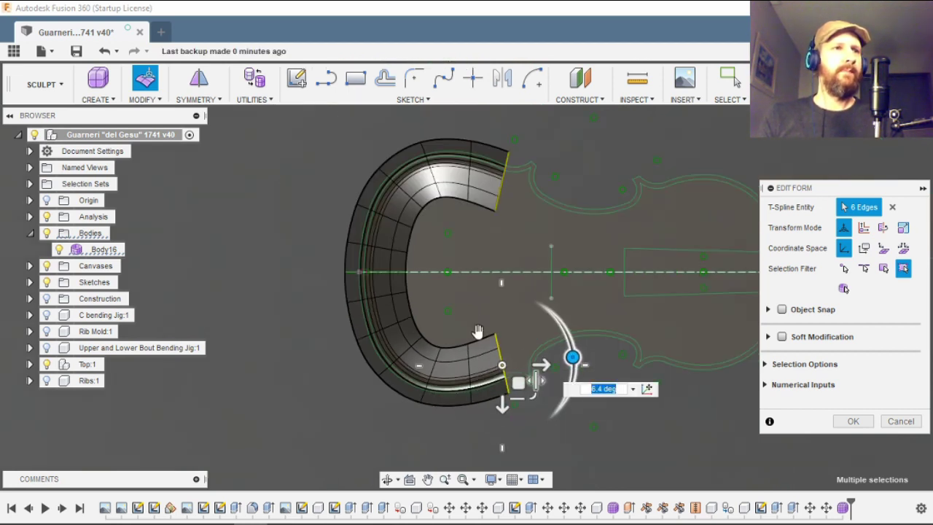
# - Shift the cross edges nearest the centerline about 0.046 in toward the tail and 0.005 in toward the centerline
pyautogui.scroll(5, 405, 321)
pyautogui.scroll(-3, 416, 311)
pyautogui.scroll(3, 416, 316)
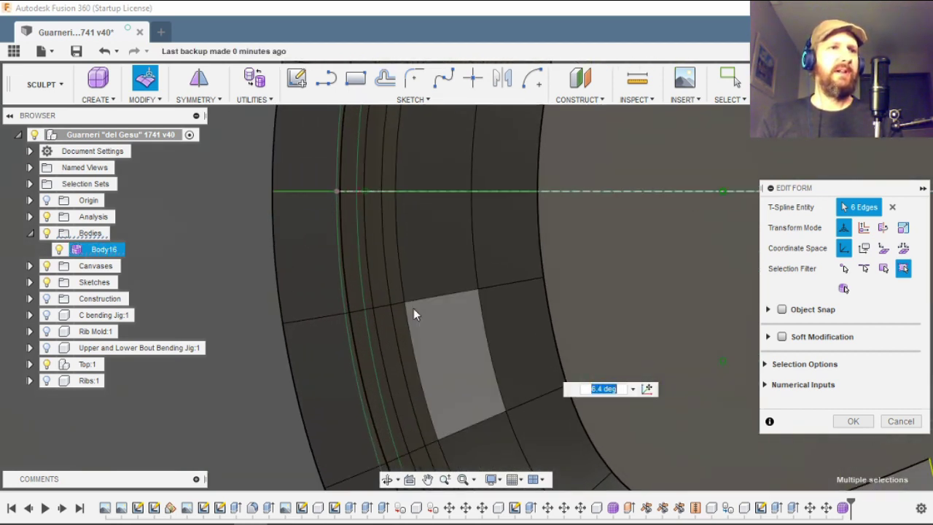
pyautogui.doubleClick(434, 295)
pyautogui.moveTo(422, 317); pyautogui.dragTo(419, 328)
pyautogui.scroll(-2, 436, 372)
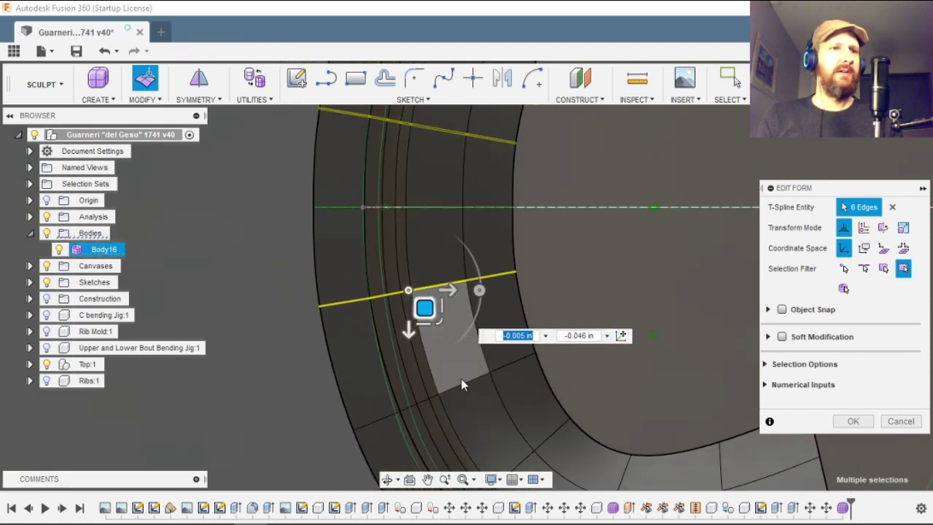
# - Move the second pair of cross edges around the bout about 0.031 in outward and 0.049 in toward the tail
pyautogui.click(462, 389)
pyautogui.scroll(-2, 479, 393)
pyautogui.scroll(2, 484, 299)
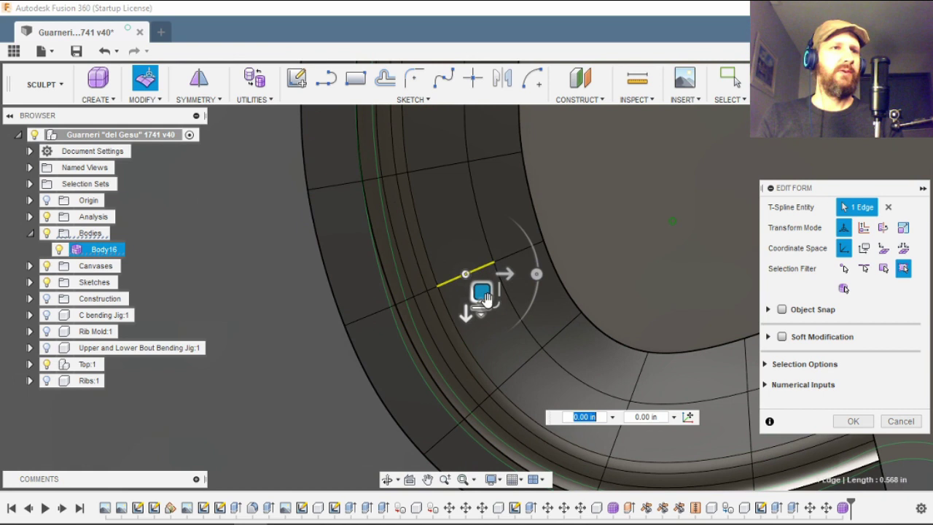
pyautogui.doubleClick(512, 258)
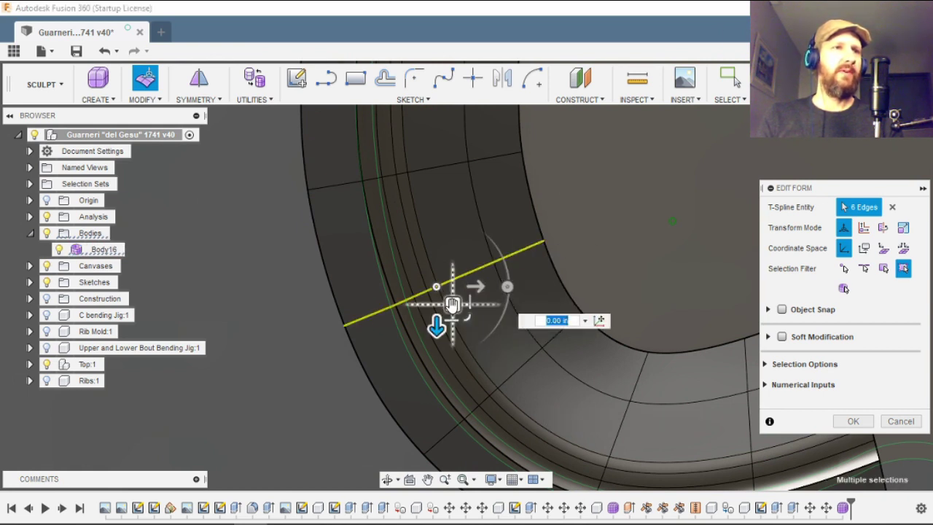
pyautogui.moveTo(449, 309); pyautogui.dragTo(446, 311)
pyautogui.scroll(2, 482, 336)
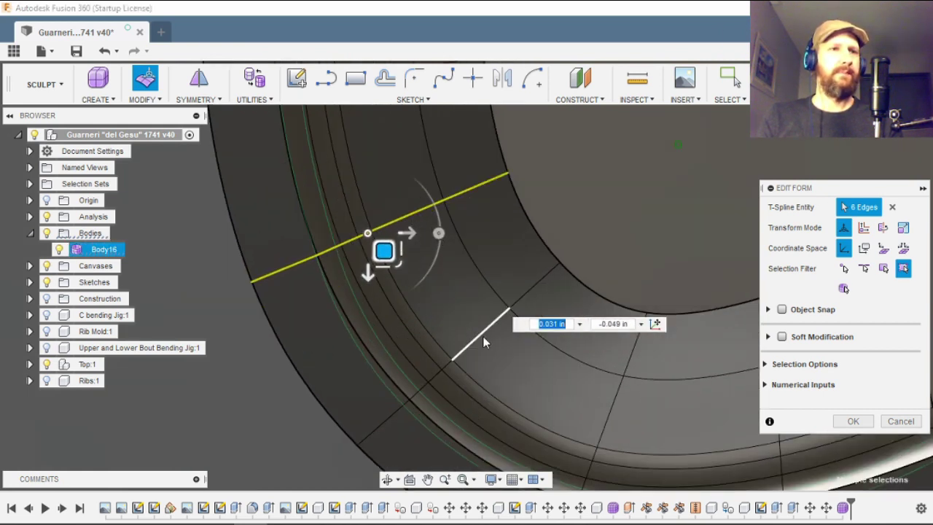
# - Adjust the following cross edges around the bout so the strip's crease follows the violin outline
pyautogui.doubleClick(482, 336)
pyautogui.moveTo(470, 379); pyautogui.dragTo(534, 380)
pyautogui.scroll(-2, 488, 373)
pyautogui.scroll(2, 504, 364)
pyautogui.doubleClick(488, 356)
pyautogui.scroll(-2, 437, 357)
pyautogui.scroll(2, 556, 347)
pyautogui.doubleClick(511, 314)
pyautogui.keyDown('shift'); pyautogui.moveTo(533, 378); pyautogui.dragTo(471, 284, button='middle'); pyautogui.keyUp('shift')
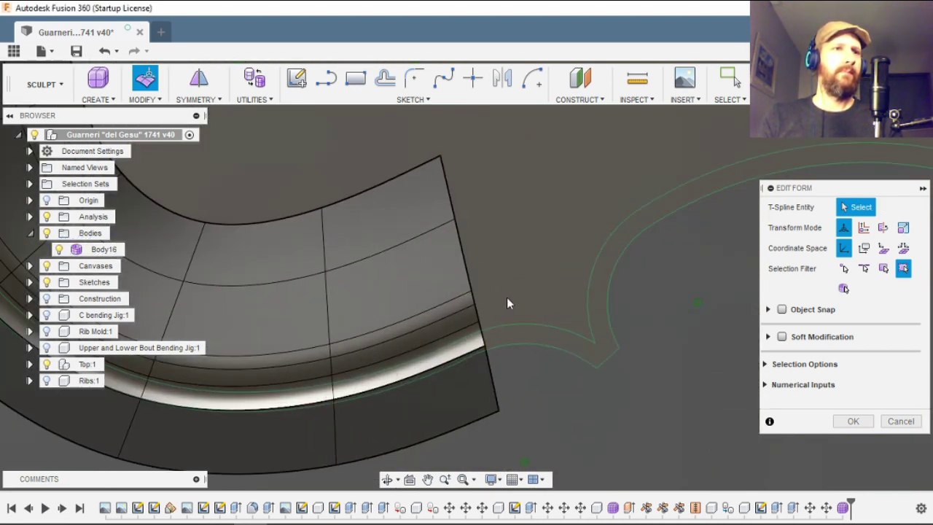
# - Extrude the end edges in sections across the corner, placing the last ones about 1.085 in toward the neck and 0.832 in toward the centerline
pyautogui.moveTo(542, 292); pyautogui.dragTo(540, 273)
pyautogui.moveTo(491, 308); pyautogui.dragTo(629, 202)
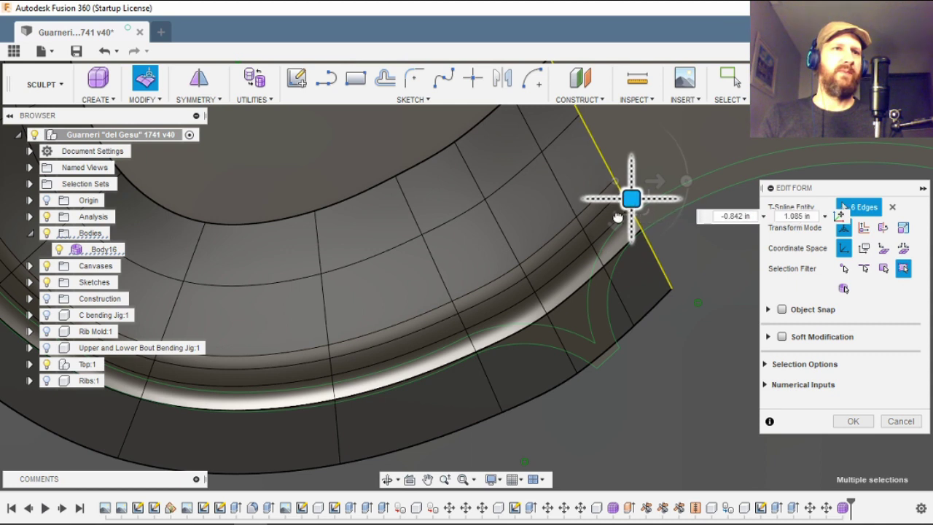
pyautogui.scroll(-4, 610, 318)
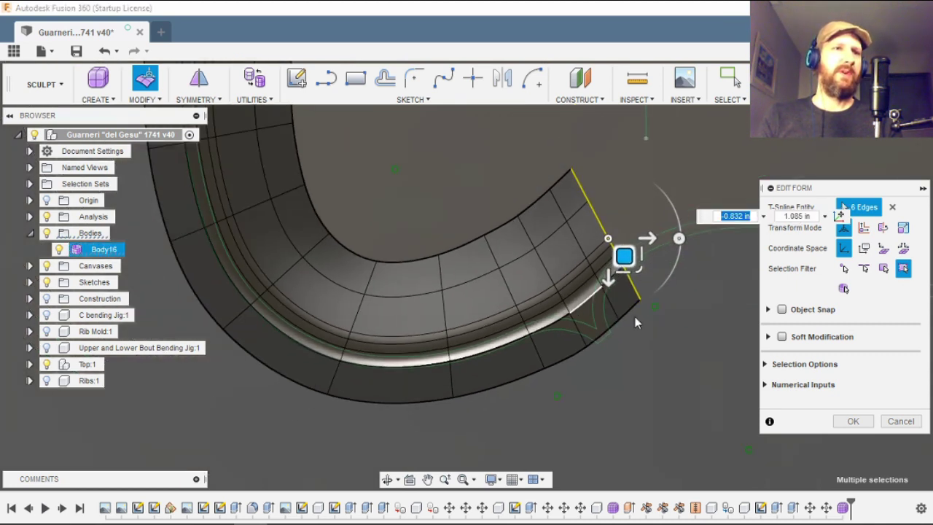
# - Move the cross edges beside the outline's corner about 0.314 in toward the neck and 0.127 in toward the centerline
pyautogui.scroll(3, 570, 313)
pyautogui.click(537, 255)
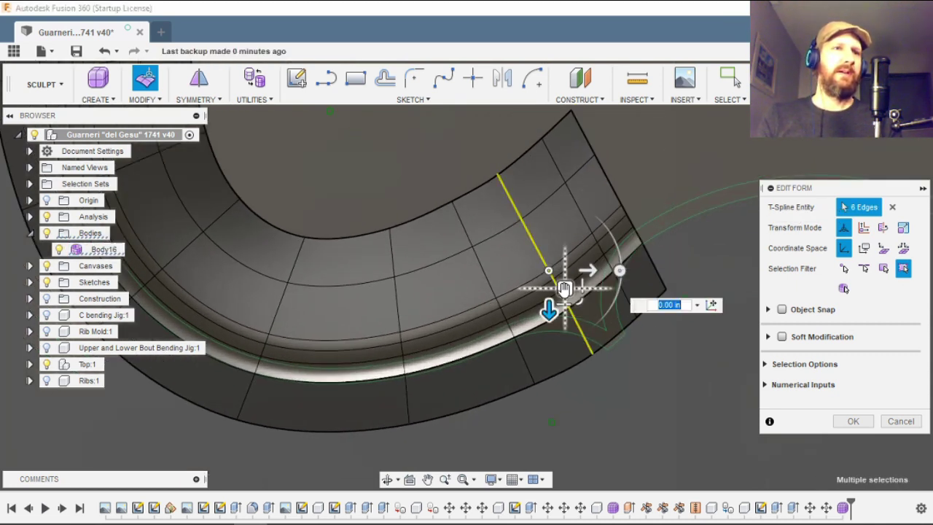
pyautogui.moveTo(564, 288); pyautogui.dragTo(596, 275)
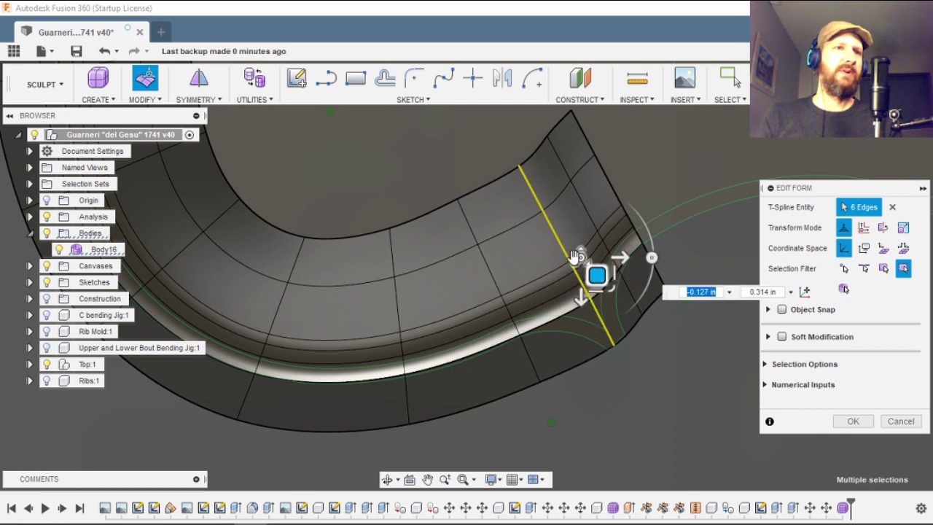
# - Insert a simple, single-sided edge loop on the tail side of the corner's cross edges at location 0.68
pyautogui.scroll(2, 576, 255)
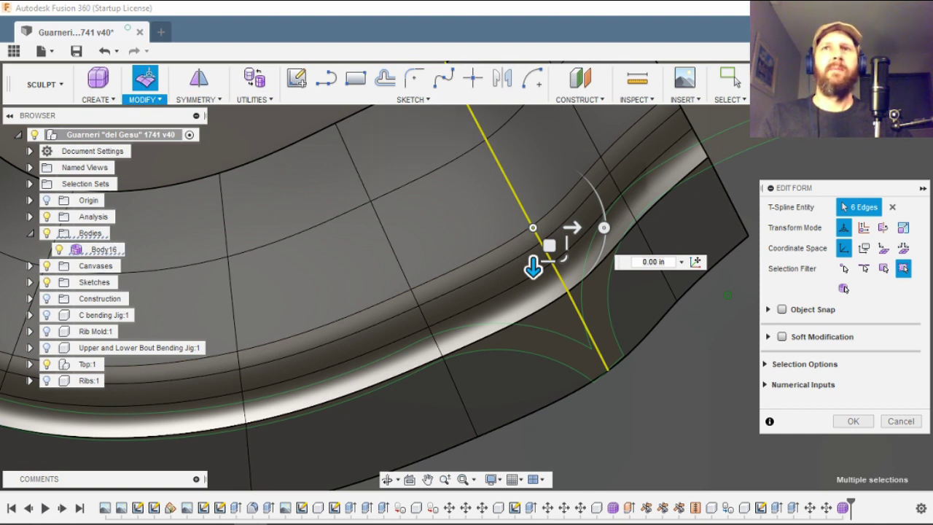
pyautogui.click(166, 145)
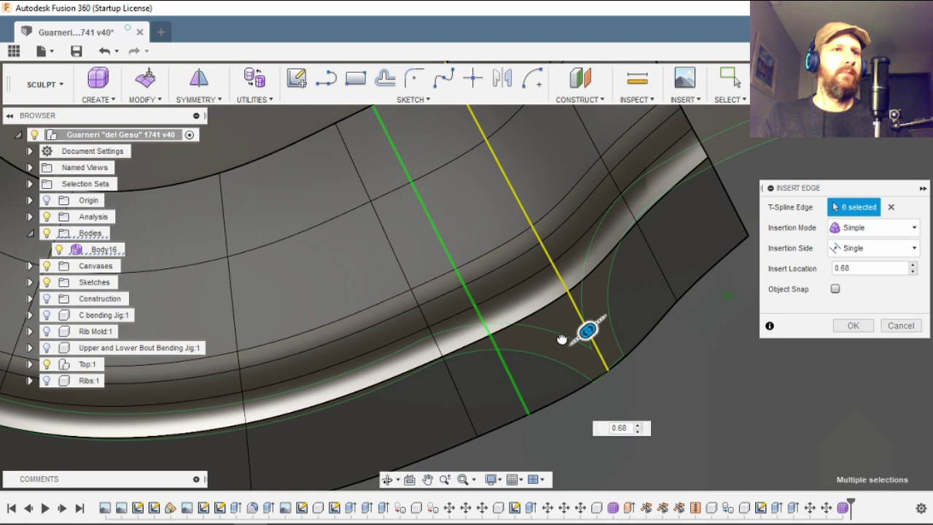
pyautogui.press('Return')
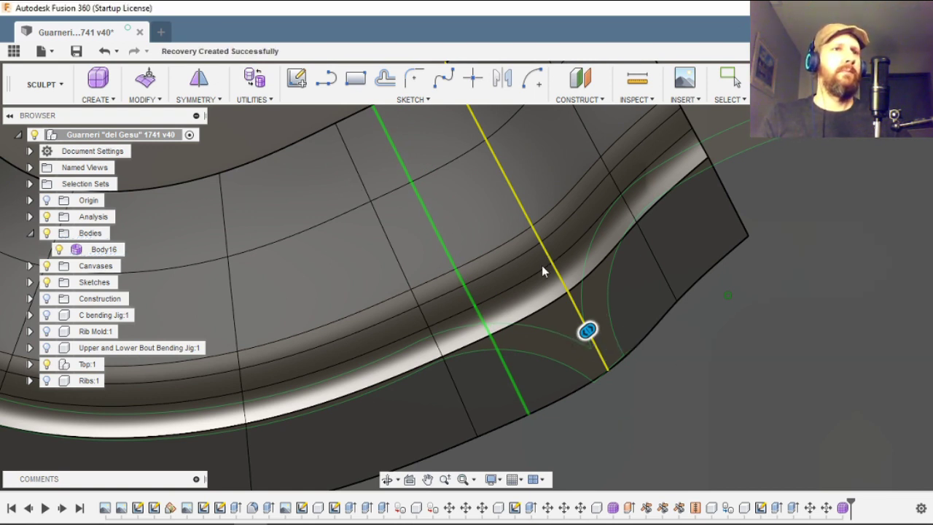
# - Move the corner's cross edges about 0.081 in outward and 0.03 in toward the tail
pyautogui.scroll(-1, 542, 265)
pyautogui.doubleClick(513, 216)
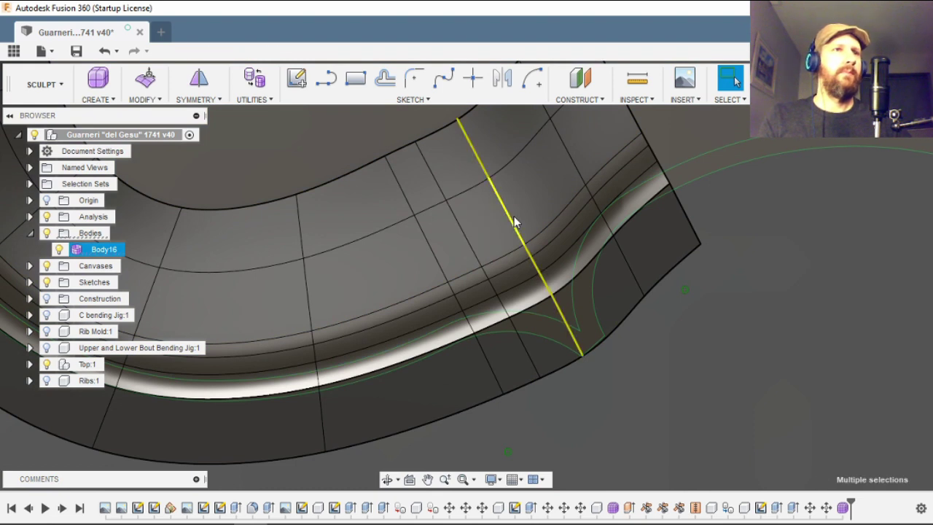
pyautogui.scroll(2, 547, 279)
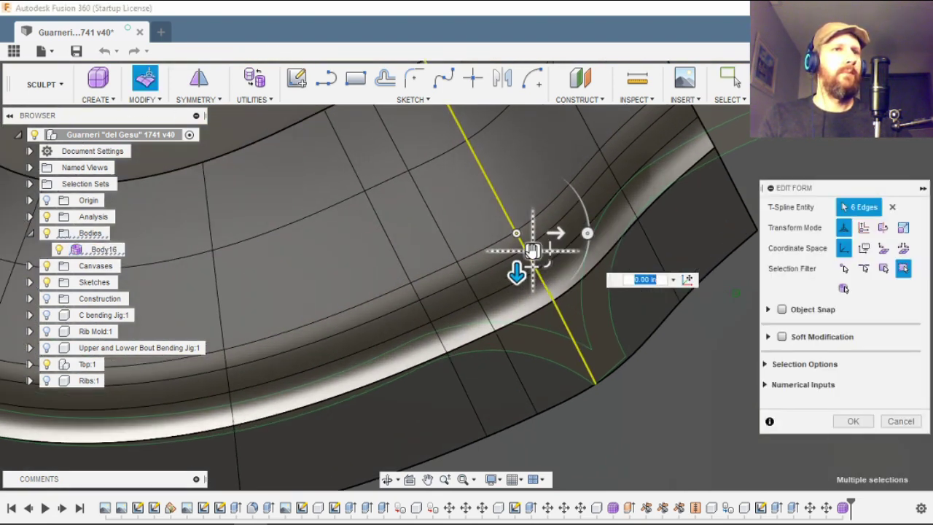
pyautogui.moveTo(534, 251)
pyautogui.mouseDown()
pyautogui.moveTo(519, 257)
pyautogui.moveTo(528, 267)
pyautogui.mouseUp()
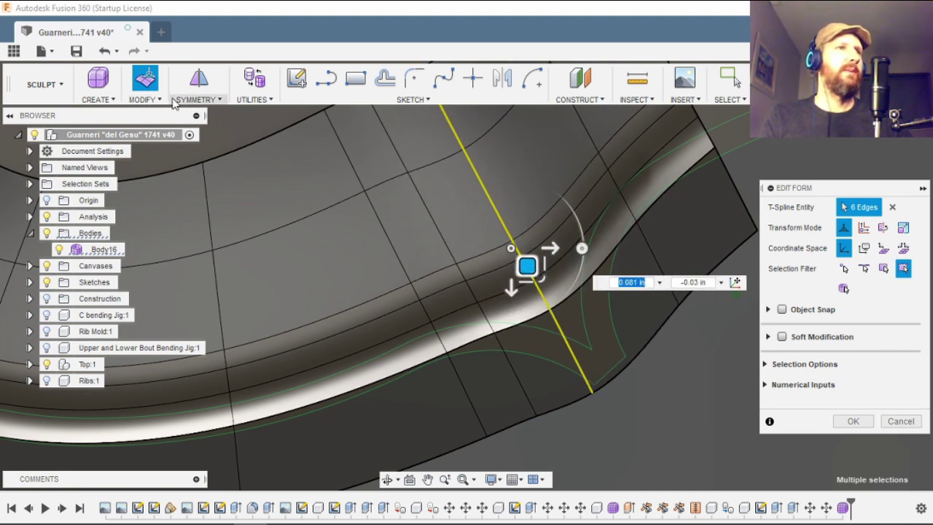
# - Insert an edge loop on the neck side of the corner's cross edges at location -0.439
pyautogui.rightClick(665, 432)
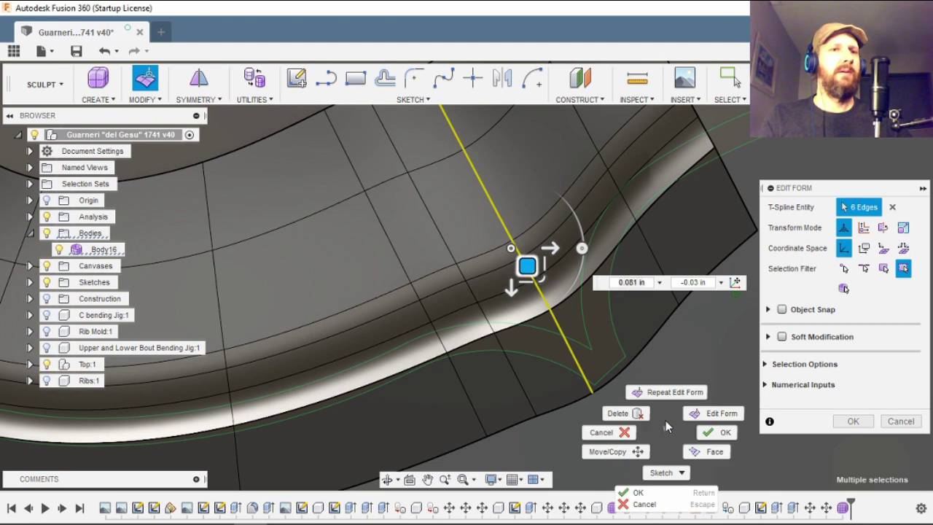
pyautogui.click(626, 409)
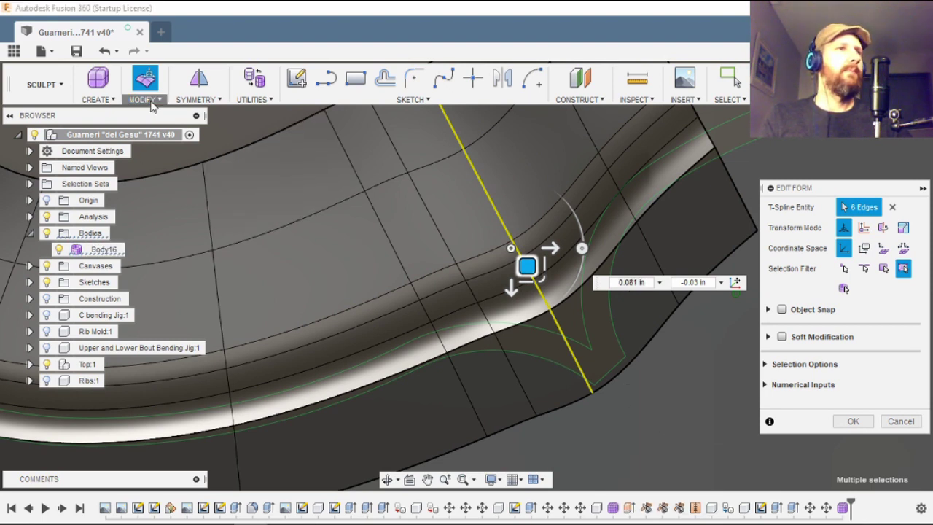
pyautogui.moveTo(583, 343); pyautogui.dragTo(643, 300)
pyautogui.click(846, 328)
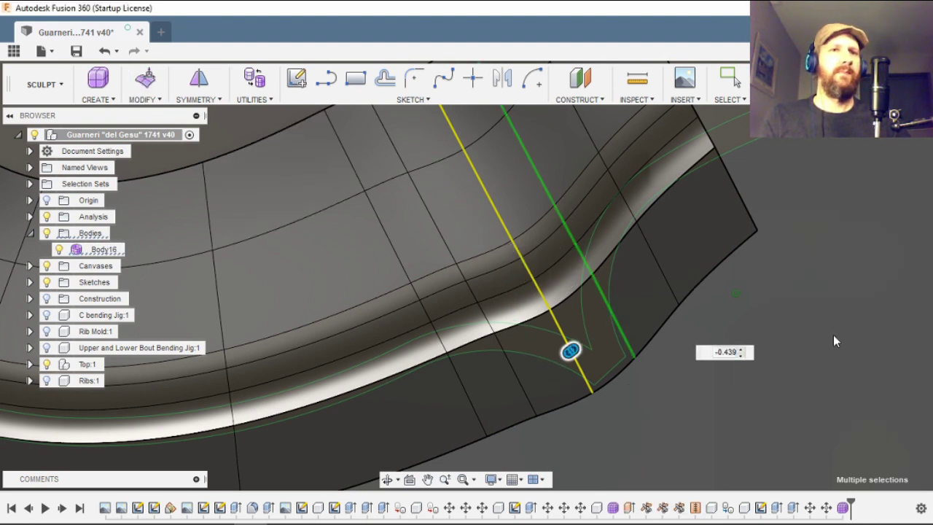
# - Shift the corner's cross edges about 0.037 in toward the centerline and 0.05 in toward the tail, and adjust the neighbouring cross edges
pyautogui.doubleClick(527, 198)
pyautogui.scroll(-4, 728, 365)
pyautogui.click(146, 79)
pyautogui.scroll(3, 539, 353)
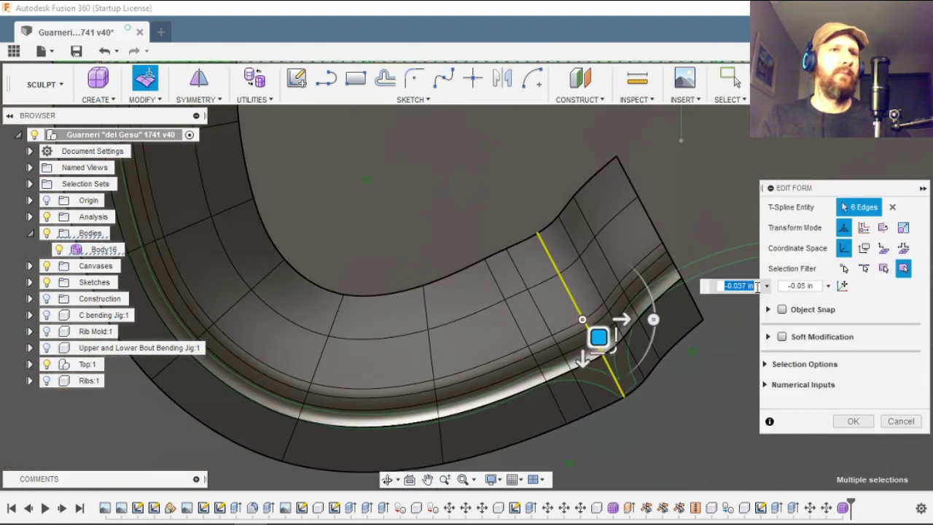
pyautogui.moveTo(538, 355); pyautogui.dragTo(539, 356)
pyautogui.scroll(-3, 660, 201)
pyautogui.doubleClick(460, 373)
pyautogui.scroll(2, 476, 373)
pyautogui.moveTo(460, 330); pyautogui.dragTo(471, 331)
pyautogui.scroll(2, 524, 315)
pyautogui.scroll(-3, 539, 300)
# - Extrude the end edges in further sections along the C-bout and rotate the last ones about -9.4 degrees
pyautogui.doubleClick(675, 192)
pyautogui.scroll(-1, 662, 201)
pyautogui.moveTo(662, 202); pyautogui.dragTo(581, 278, button='middle')
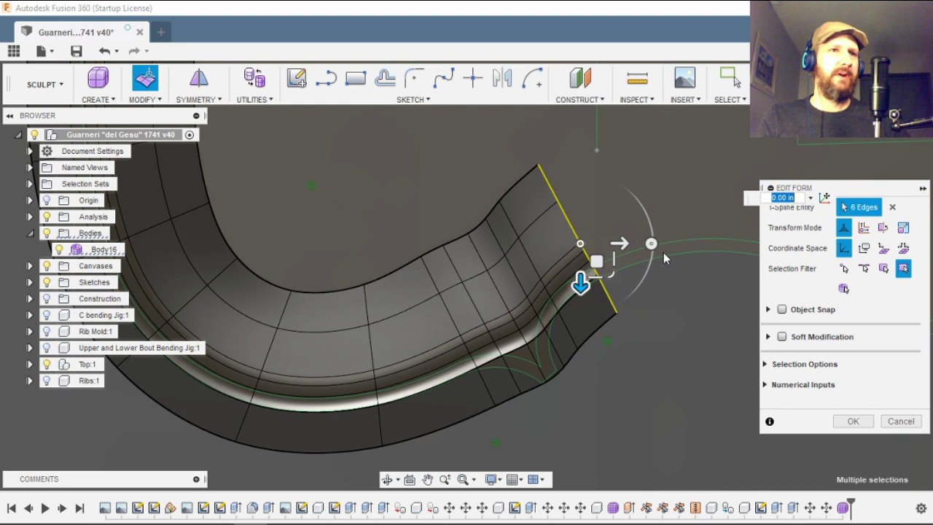
pyautogui.moveTo(651, 244)
pyautogui.mouseDown()
pyautogui.moveTo(649, 260)
pyautogui.moveTo(652, 249)
pyautogui.mouseUp()
pyautogui.moveTo(593, 264); pyautogui.dragTo(658, 250)
pyautogui.scroll(-2, 653, 255)
pyautogui.moveTo(711, 233); pyautogui.dragTo(712, 246)
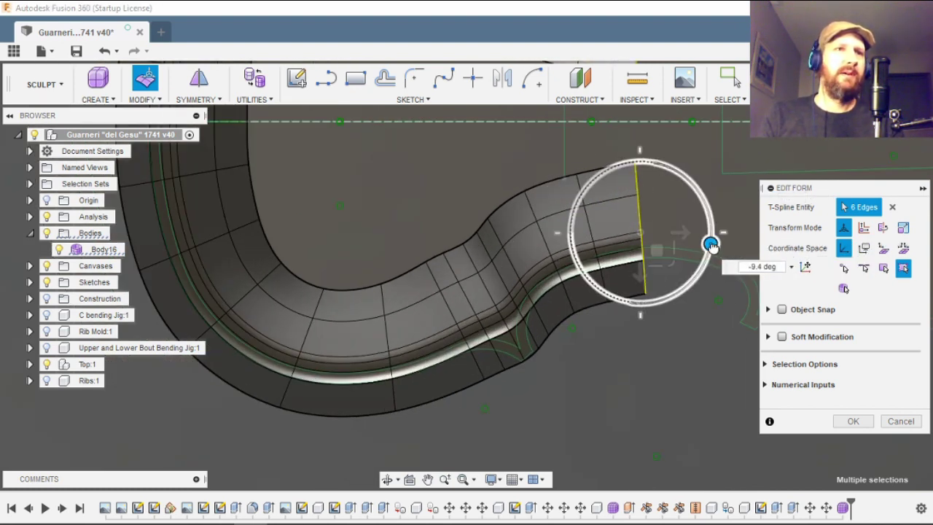
# - Move the last two sets of cross edges in the C-bout slightly toward the centerline to follow the outline
pyautogui.scroll(2, 627, 251)
pyautogui.doubleClick(612, 254)
pyautogui.scroll(2, 616, 261)
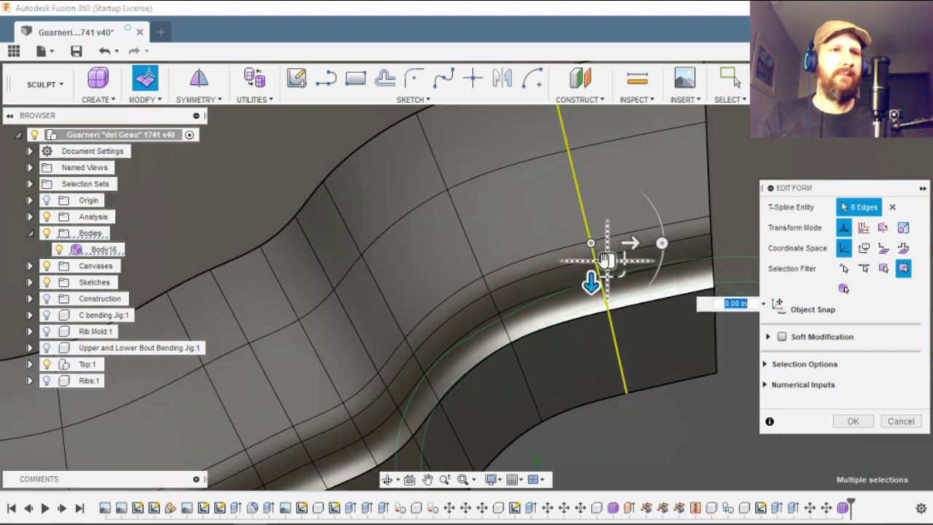
pyautogui.moveTo(607, 261); pyautogui.dragTo(623, 247)
pyautogui.doubleClick(709, 198)
pyautogui.moveTo(722, 239); pyautogui.dragTo(727, 230)
# - Fit the cross edges around the corner to the outline, moving the tail-side loop about 0.042 in toward the centerline and 0.023 in toward the neck
pyautogui.doubleClick(474, 242)
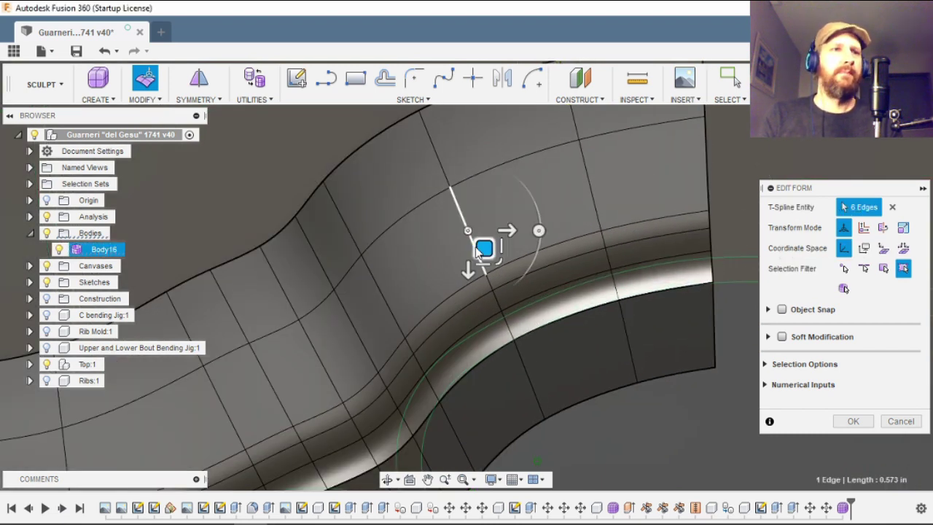
pyautogui.moveTo(498, 284); pyautogui.dragTo(502, 291)
pyautogui.scroll(-2, 495, 313)
pyautogui.moveTo(404, 495); pyautogui.dragTo(474, 433, button='middle')
pyautogui.scroll(2, 474, 435)
pyautogui.doubleClick(476, 227)
pyautogui.moveTo(503, 270); pyautogui.dragTo(495, 261)
pyautogui.doubleClick(451, 268)
pyautogui.moveTo(474, 295); pyautogui.dragTo(441, 310)
# - Pull the crease vertex at the corner about 0.458 in outward and 0.249 in toward the neck, into the outline's tip
pyautogui.scroll(-1, 578, 386)
pyautogui.scroll(2, 533, 405)
pyautogui.click(467, 300)
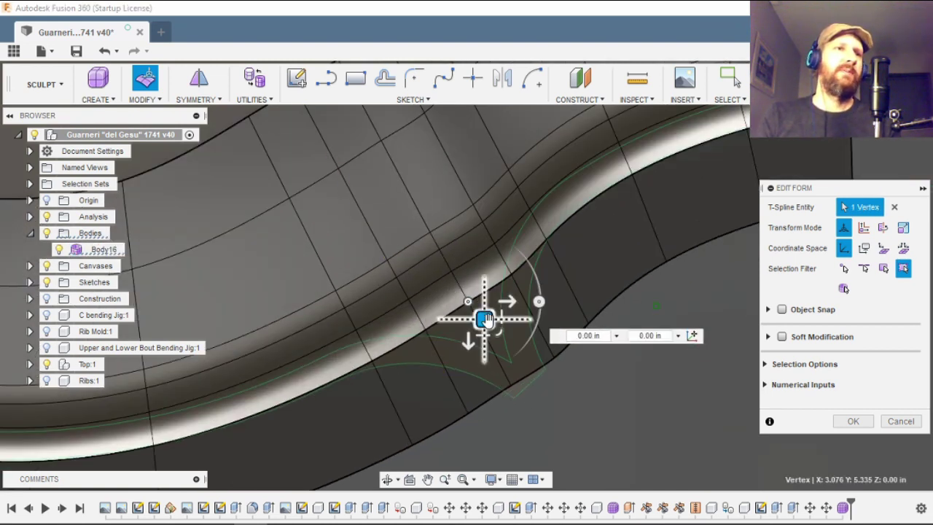
pyautogui.scroll(2, 534, 406)
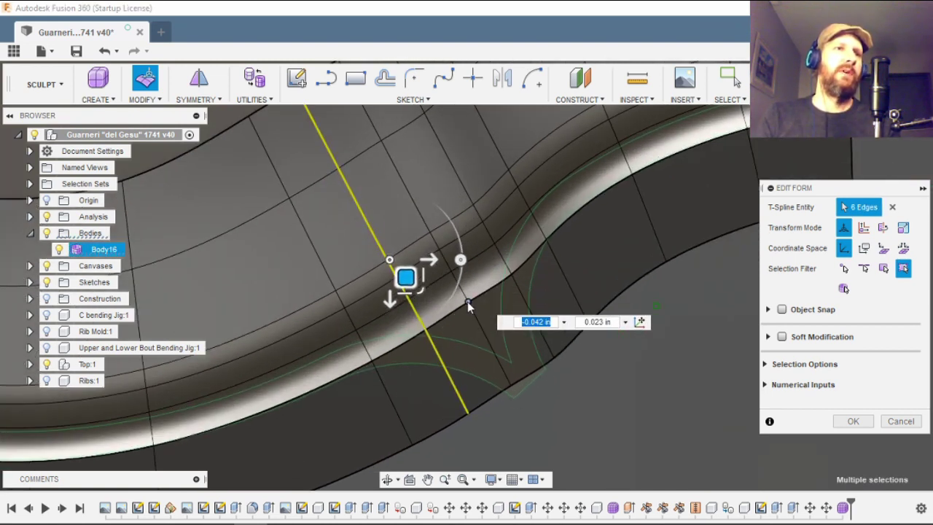
pyautogui.click(467, 301)
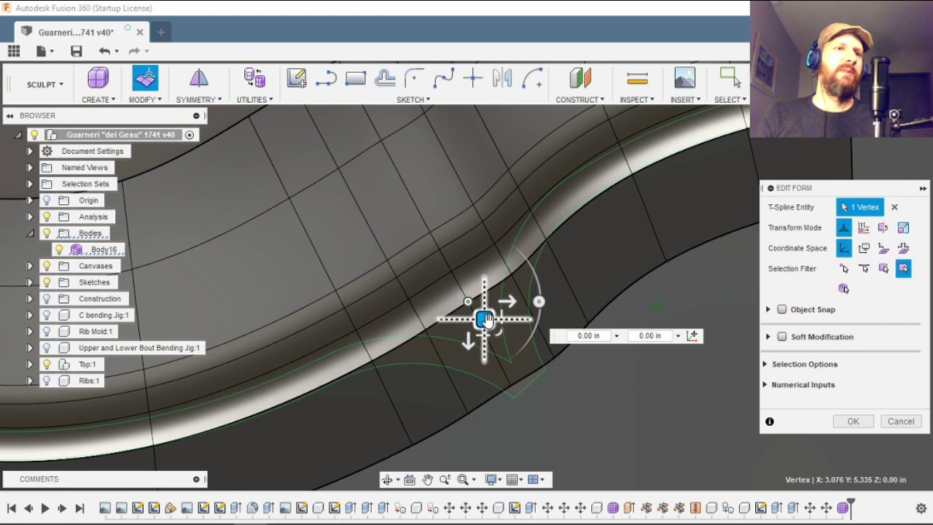
pyautogui.moveTo(483, 316); pyautogui.dragTo(534, 400)
# - Pull the outer boundary vertex at the corner about 0.192 in outward and 0.333 in toward the neck, beyond the outline's tip
pyautogui.scroll(3, 506, 399)
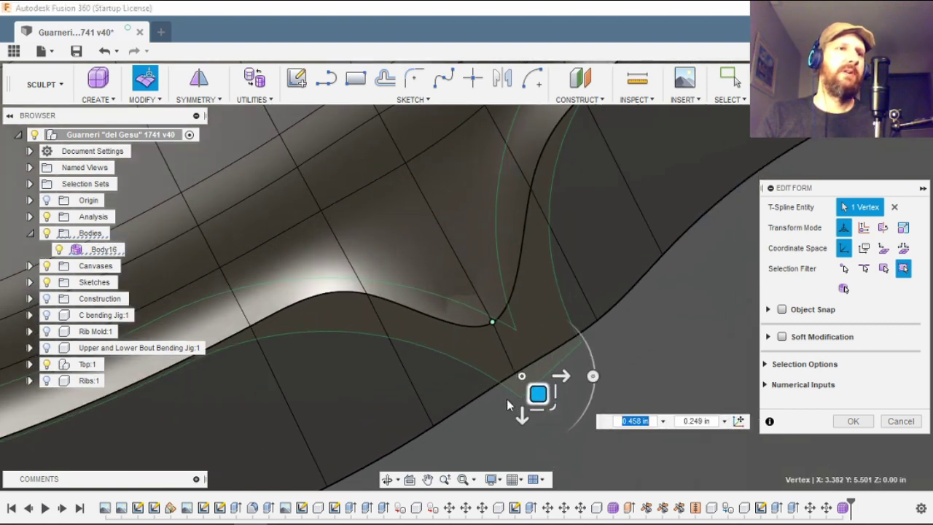
pyautogui.click(478, 395)
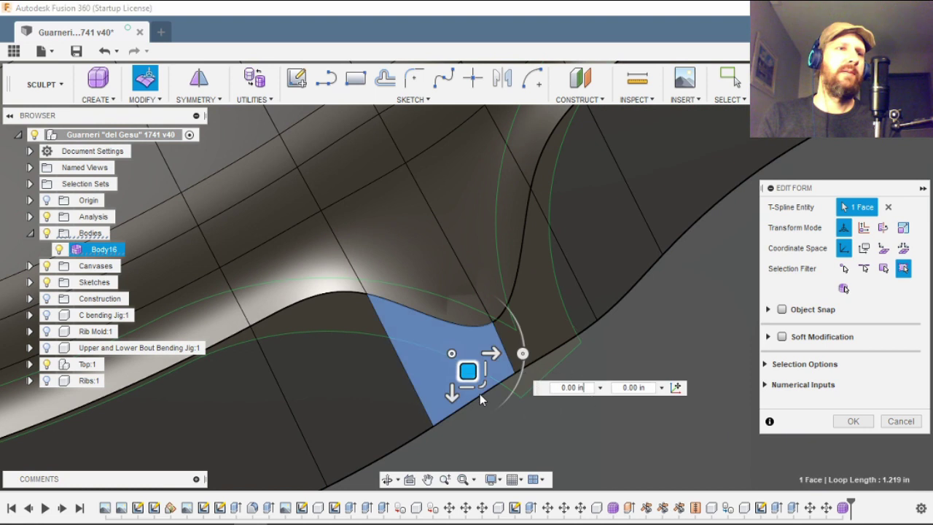
pyautogui.click(603, 376)
pyautogui.click(515, 371)
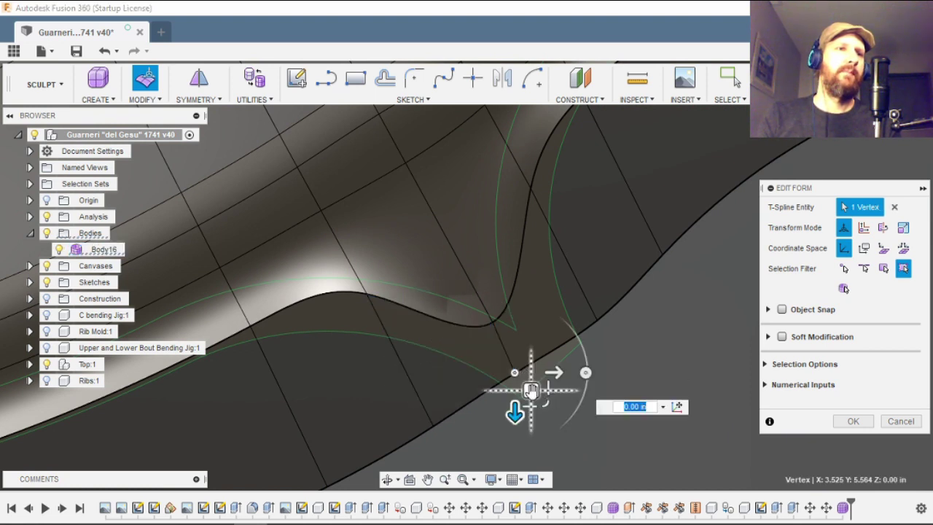
pyautogui.moveTo(534, 392); pyautogui.dragTo(735, 458)
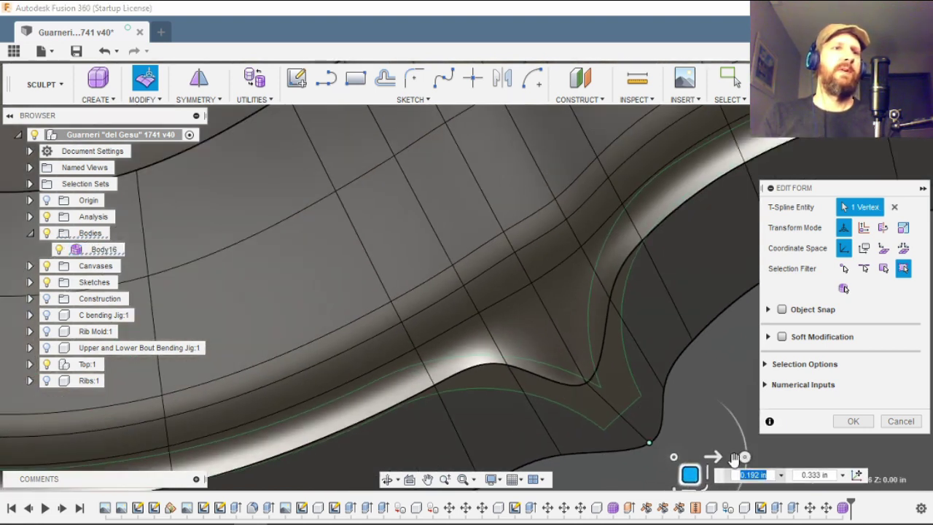
pyautogui.hotkey('ctrl', 'z')
# - Move the crease vertex at the corner's tip a further 0.055 in outward and 0.129 in toward the neck
pyautogui.click(588, 385)
pyautogui.moveTo(599, 391); pyautogui.dragTo(630, 405)
pyautogui.keyDown('shift'); pyautogui.moveTo(495, 322); pyautogui.dragTo(498, 339, button='middle'); pyautogui.keyUp('shift')
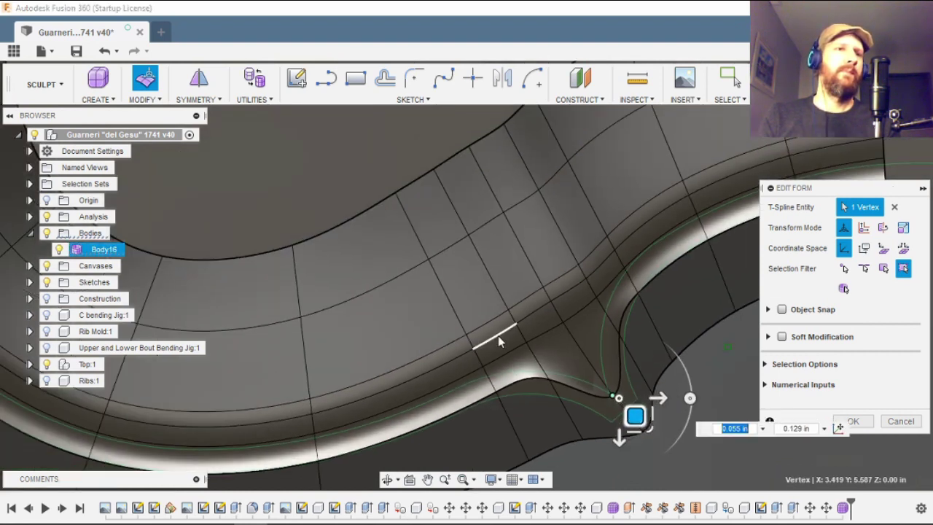
# - Pull the next two vertices inside the corner toward its tip, about 0.365 by 0.212 in and 0.099 by 0.068 in
pyautogui.moveTo(586, 348); pyautogui.dragTo(620, 401)
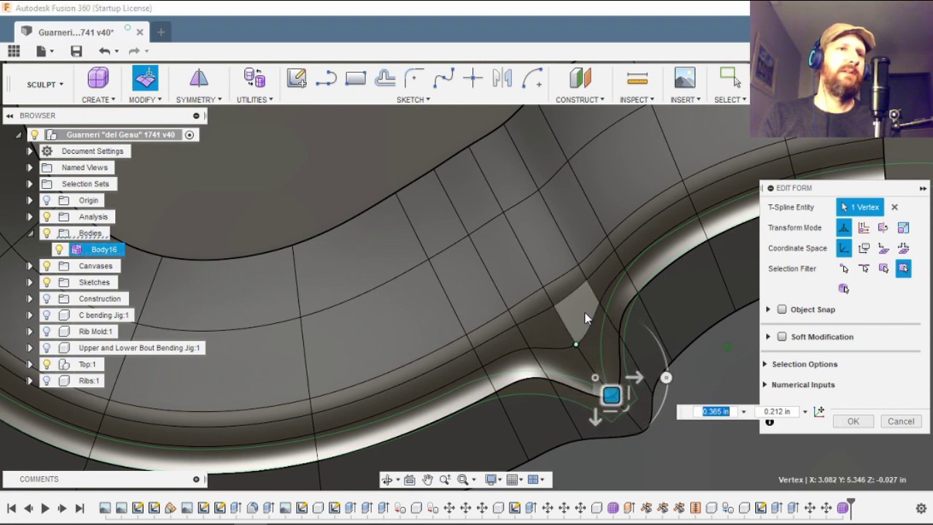
pyautogui.click(553, 309)
pyautogui.moveTo(554, 309); pyautogui.dragTo(581, 339)
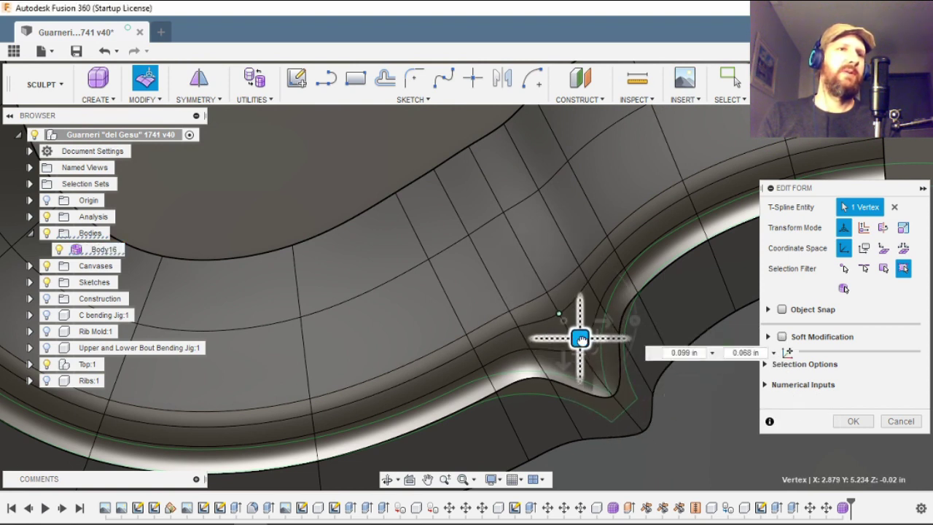
# - Pull the crease vertex beside the corner about 0.132 in outward and 0.063 in away from the neck, and finish the form edit
pyautogui.scroll(-3, 553, 306)
pyautogui.scroll(-2, 492, 376)
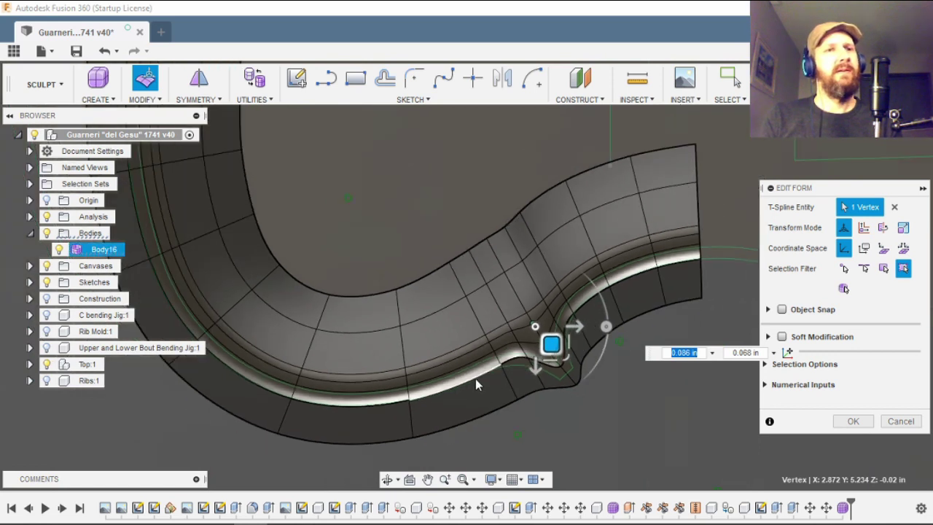
pyautogui.scroll(3, 517, 379)
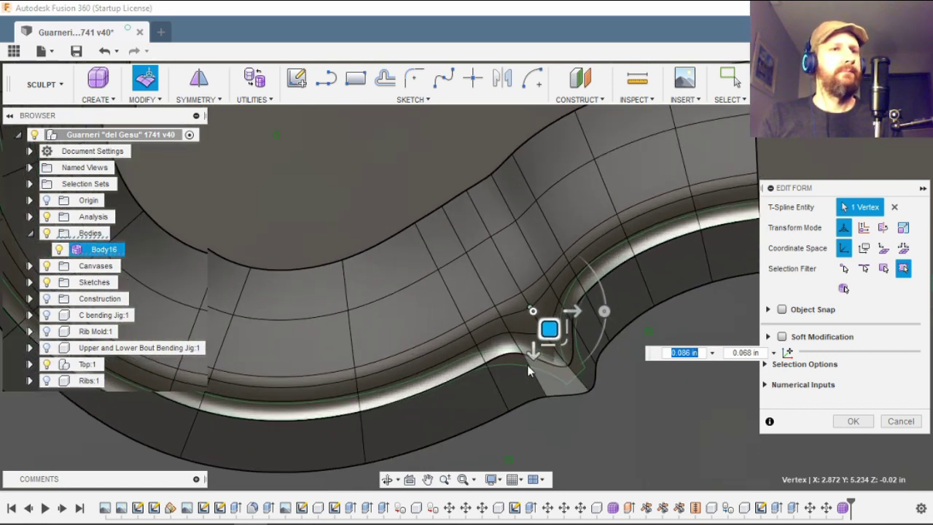
pyautogui.click(526, 355)
pyautogui.moveTo(539, 370); pyautogui.dragTo(539, 387)
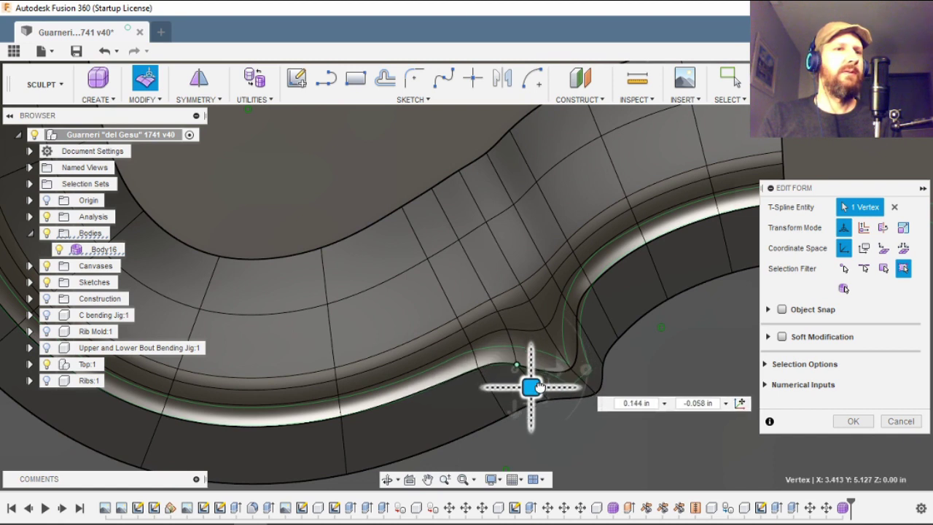
pyautogui.scroll(-1, 503, 402)
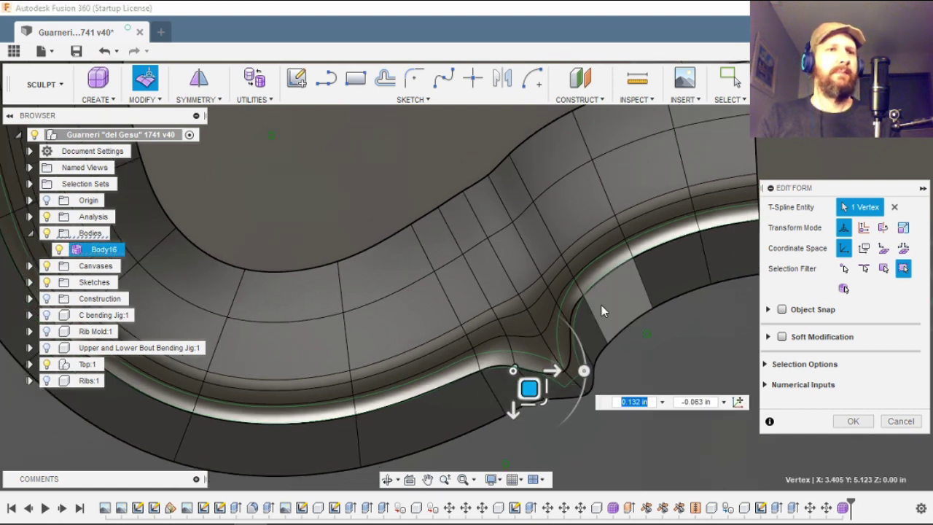
pyautogui.keyDown('shift'); pyautogui.moveTo(602, 311); pyautogui.dragTo(479, 397, button='middle'); pyautogui.keyUp('shift')
pyautogui.click(387, 481)
pyautogui.moveTo(437, 393); pyautogui.dragTo(466, 351)
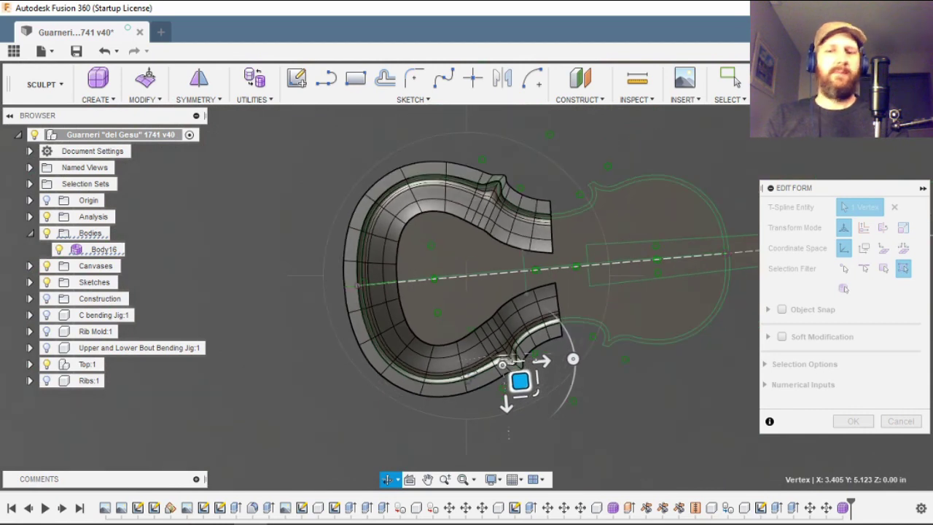
pyautogui.press('Escape')
pyautogui.scroll(-3, 446, 384)
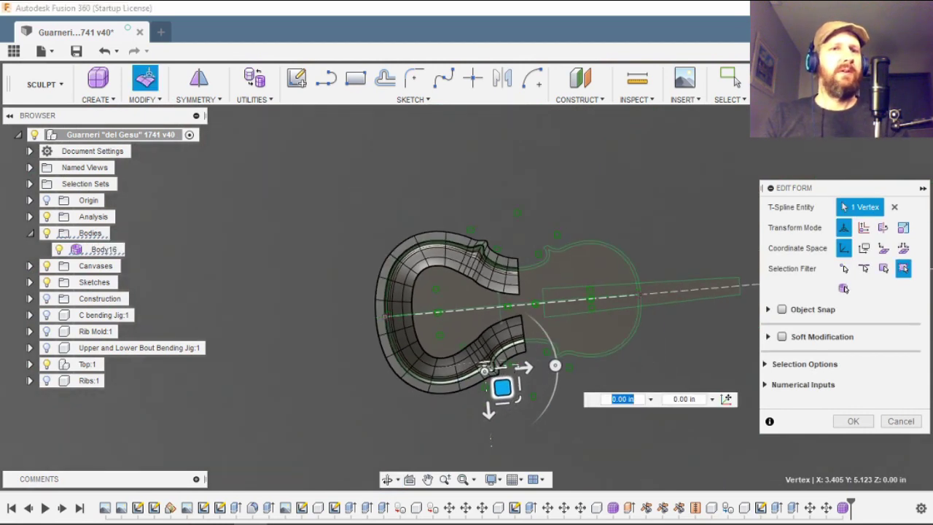
pyautogui.click(854, 423)
pyautogui.scroll(-2, 629, 353)
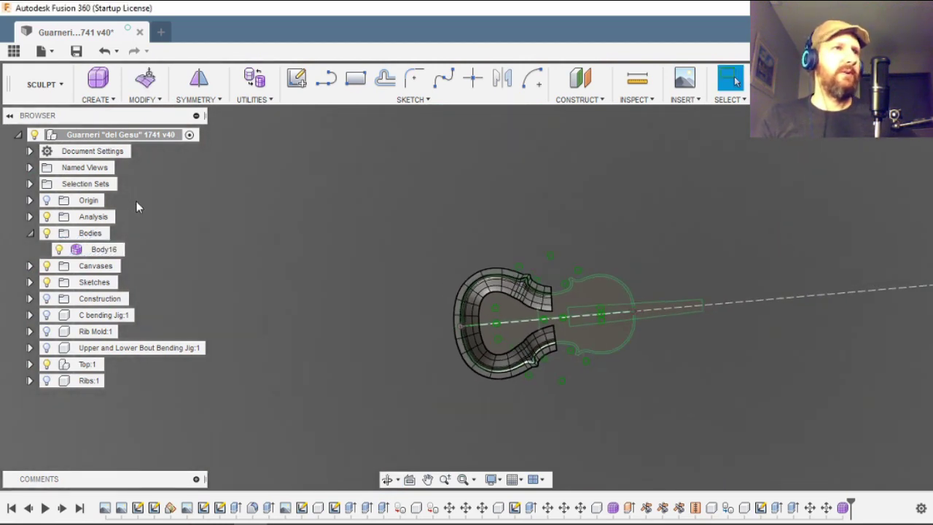
# - Create a strip of four adjoining four-sided faces along the centreline on the horizontal plane, crossing the outline at the neck end
pyautogui.click(111, 101)
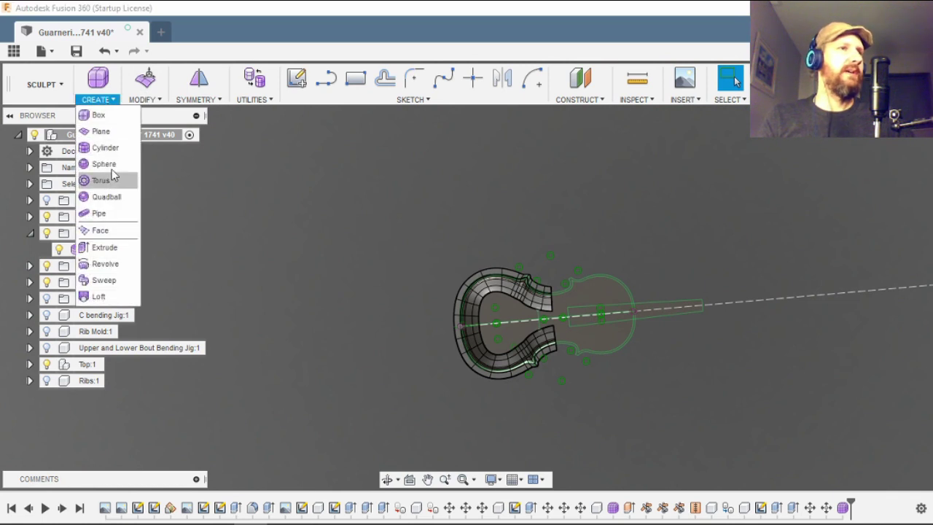
pyautogui.click(117, 230)
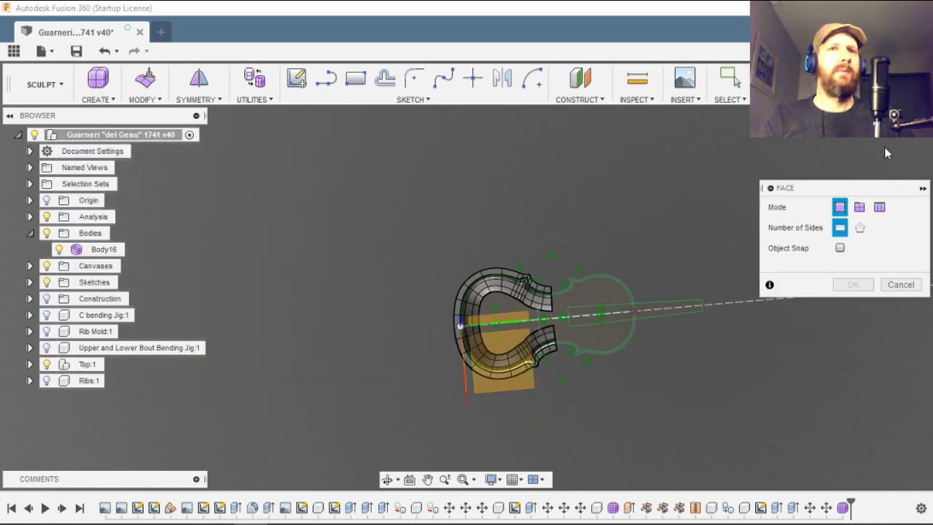
pyautogui.click(466, 385)
pyautogui.scroll(5, 496, 375)
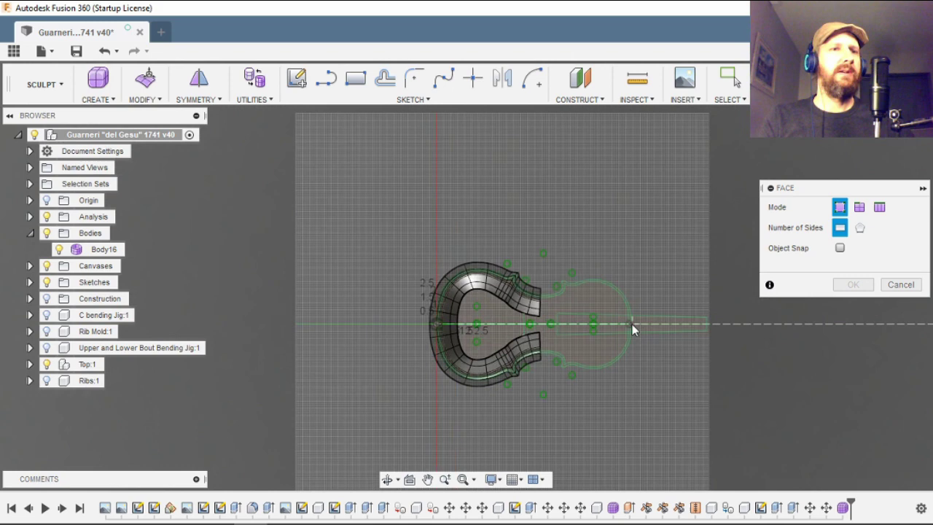
pyautogui.scroll(3, 633, 330)
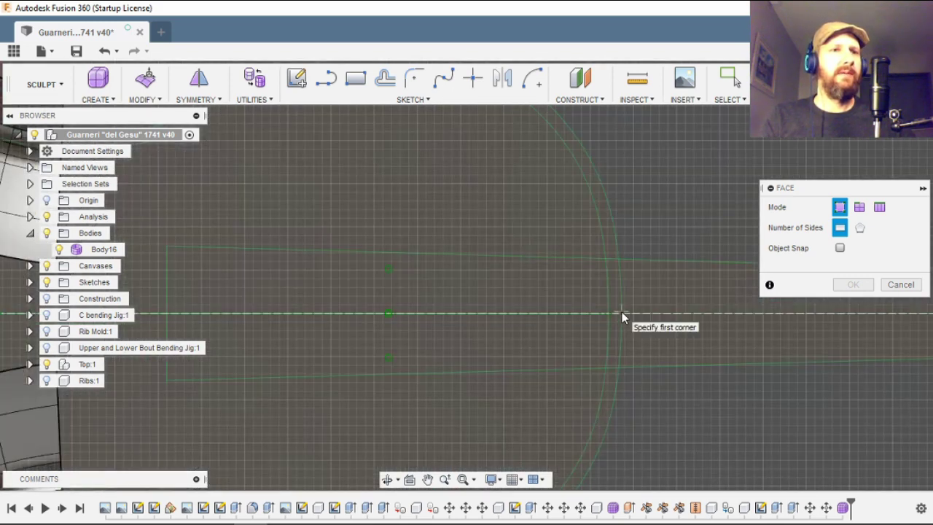
pyautogui.scroll(2, 622, 321)
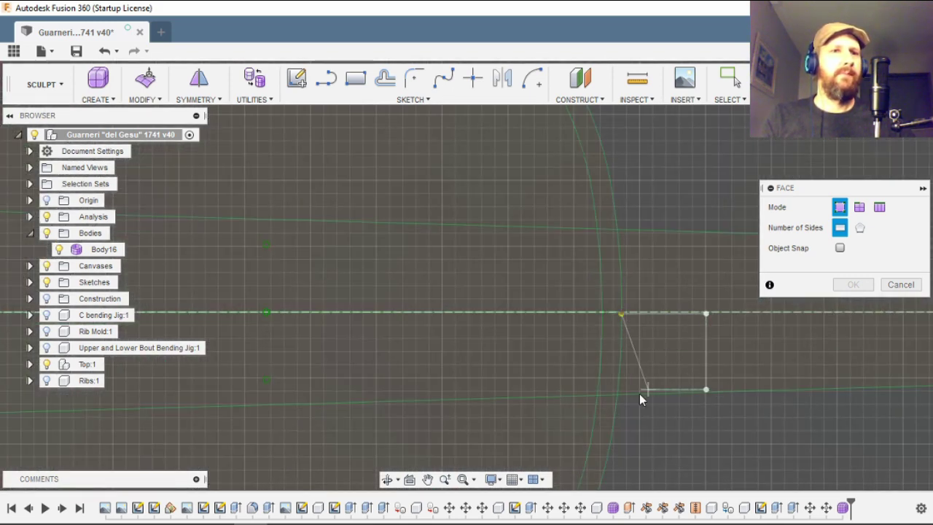
pyautogui.click(620, 389)
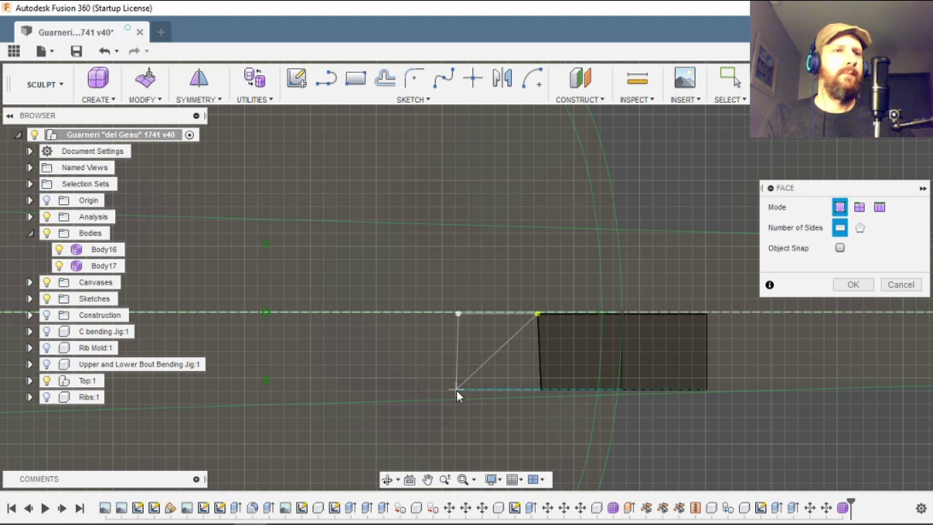
pyautogui.scroll(-3, 457, 390)
pyautogui.scroll(3, 640, 373)
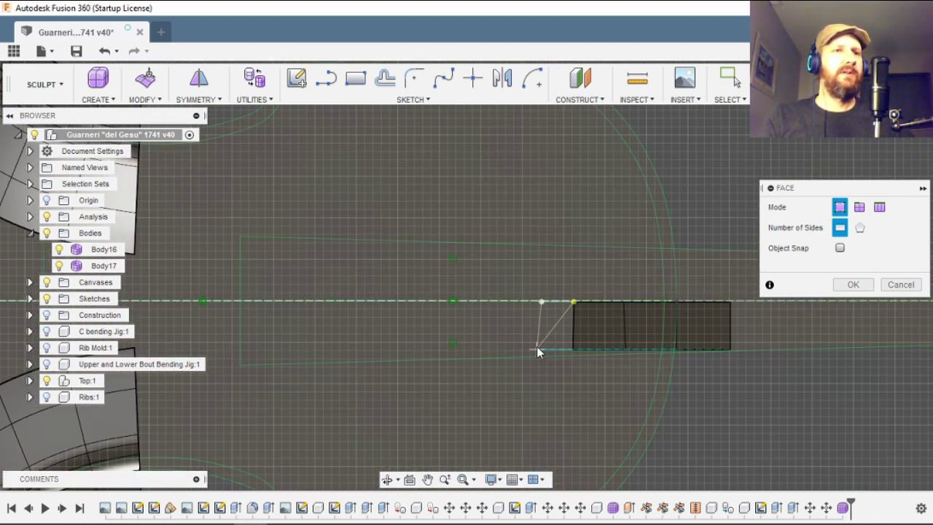
pyautogui.scroll(-2, 727, 370)
# - Align the new strip's inner end vertex with the centreline and shift the first cross edge to even out the face widths
pyautogui.click(145, 78)
pyautogui.scroll(-3, 445, 156)
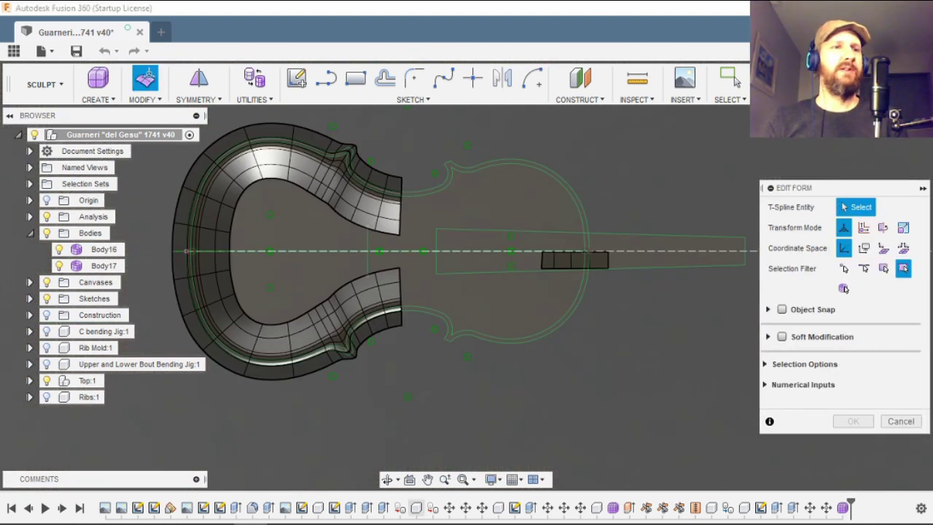
pyautogui.keyDown('shift'); pyautogui.moveTo(453, 161); pyautogui.dragTo(483, 316, button='middle'); pyautogui.keyUp('shift')
pyautogui.keyDown('shift'); pyautogui.moveTo(433, 351); pyautogui.dragTo(525, 321, button='middle'); pyautogui.keyUp('shift')
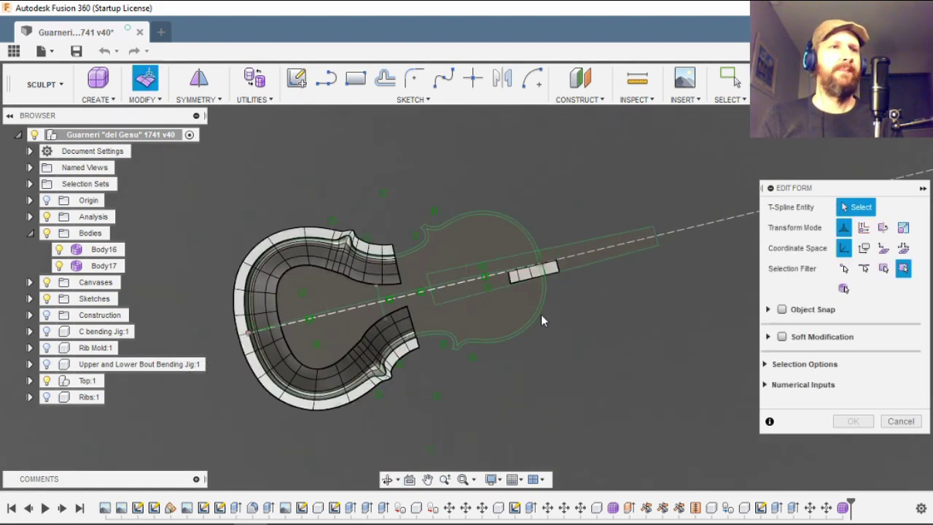
pyautogui.click(888, 125)
pyautogui.scroll(6, 517, 267)
pyautogui.click(485, 259)
pyautogui.click(483, 252)
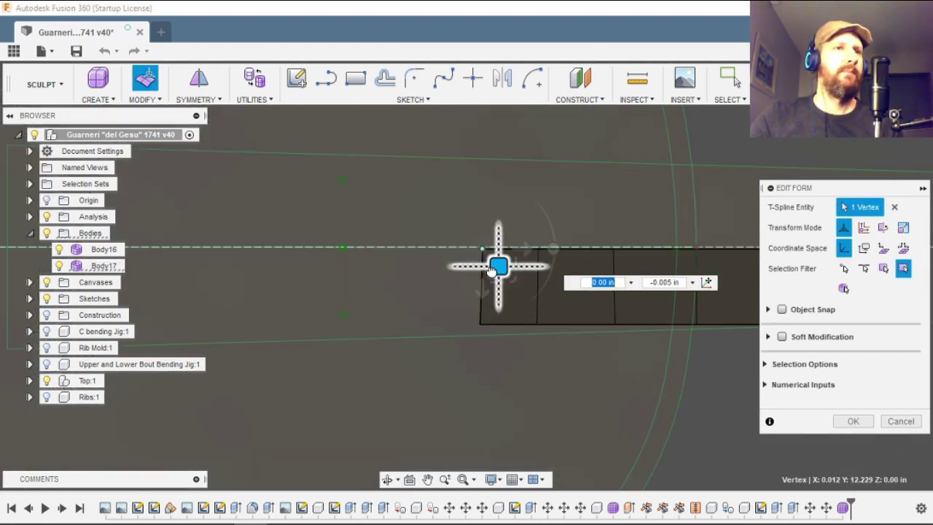
pyautogui.click(537, 293)
pyautogui.moveTo(553, 304); pyautogui.dragTo(562, 304)
# - Insert a simple single-sided edge in the strip on the inner side of the cross edge at the outer outline
pyautogui.scroll(-3, 472, 264)
pyautogui.scroll(3, 606, 301)
pyautogui.scroll(3, 604, 287)
pyautogui.click(604, 286)
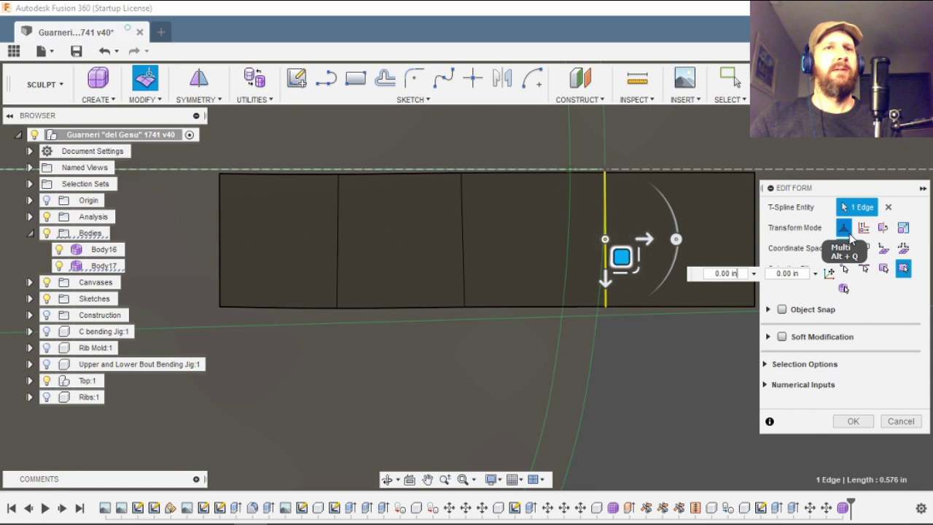
pyautogui.click(141, 102)
pyautogui.click(151, 142)
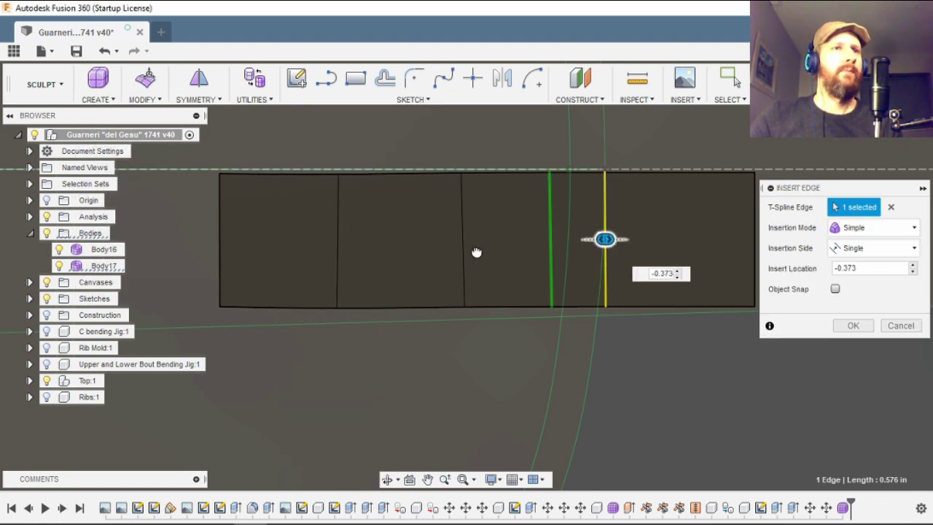
pyautogui.click(860, 327)
pyautogui.scroll(-5, 838, 306)
pyautogui.scroll(5, 889, 273)
# - Insert another cross edge between the edge at the outer outline and its new inner neighbour
pyautogui.rightClick(760, 204)
pyautogui.click(760, 149)
pyautogui.scroll(2, 758, 350)
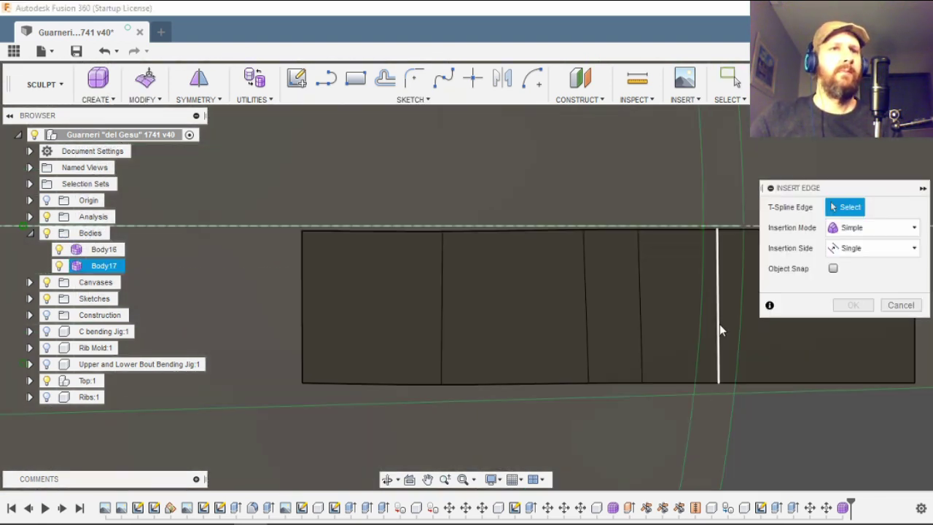
pyautogui.click(719, 324)
pyautogui.moveTo(717, 306); pyautogui.dragTo(798, 304)
pyautogui.click(853, 326)
# - Mirror-duplicate the strip body across the vertical centre plane, with Weld enabled
pyautogui.scroll(-2, 516, 288)
pyautogui.click(388, 479)
pyautogui.scroll(-5, 474, 378)
pyautogui.moveTo(528, 389); pyautogui.dragTo(444, 376)
pyautogui.press('Escape')
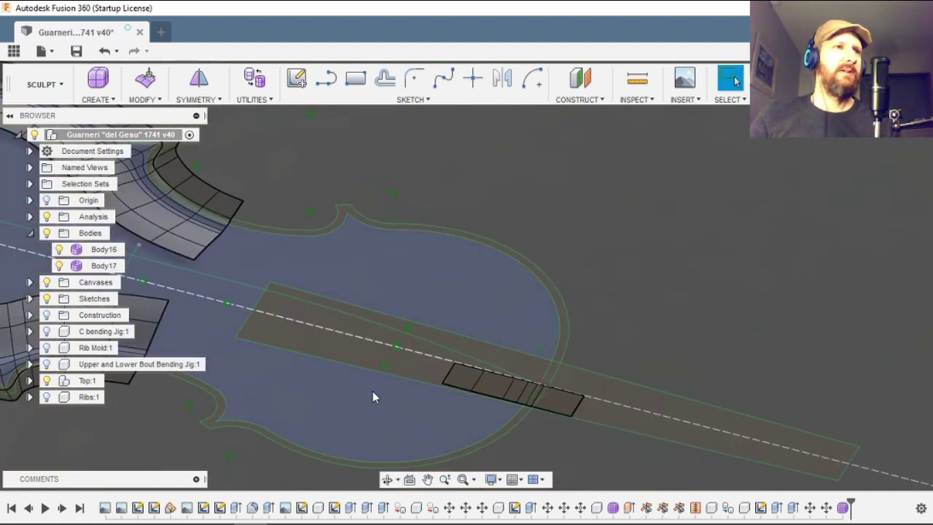
pyautogui.click(199, 99)
pyautogui.click(223, 149)
pyautogui.click(550, 396)
pyautogui.click(851, 228)
pyautogui.scroll(-5, 728, 336)
pyautogui.click(325, 242)
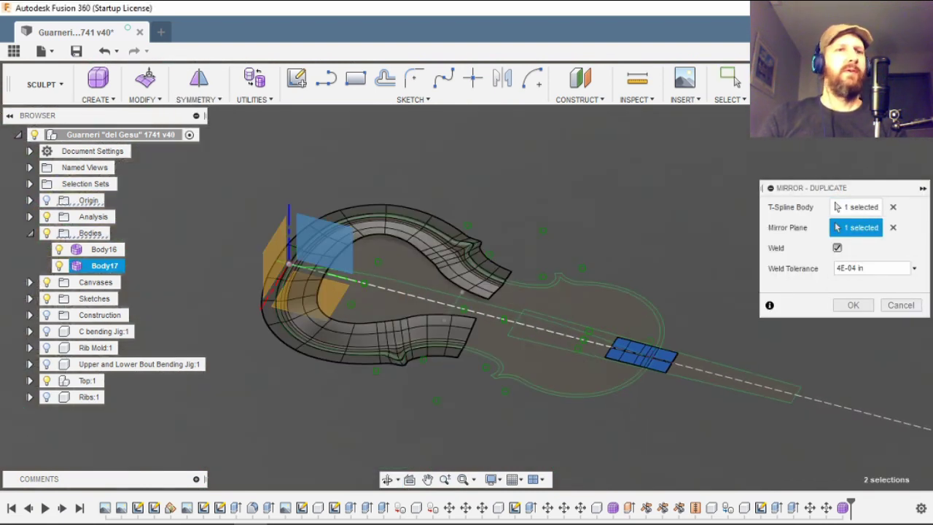
pyautogui.click(853, 304)
# - Merge the facing edges of the strip's two halves along the centreline
pyautogui.scroll(9, 633, 357)
pyautogui.click(145, 99)
pyautogui.click(161, 181)
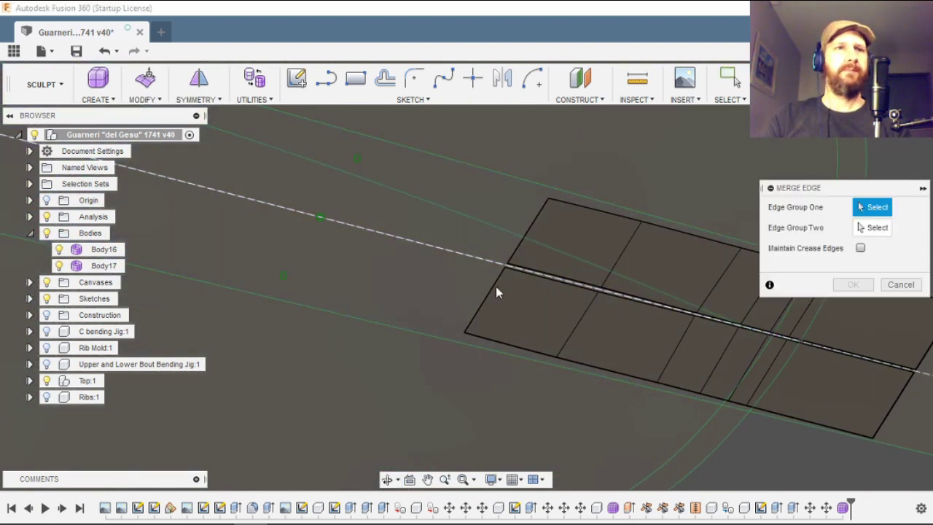
pyautogui.scroll(4, 519, 278)
pyautogui.doubleClick(543, 264)
pyautogui.click(857, 291)
# - Crease the strip's cross edge that lies on the outer outline at the neck end
pyautogui.scroll(-5, 569, 285)
pyautogui.click(145, 99)
pyautogui.click(160, 280)
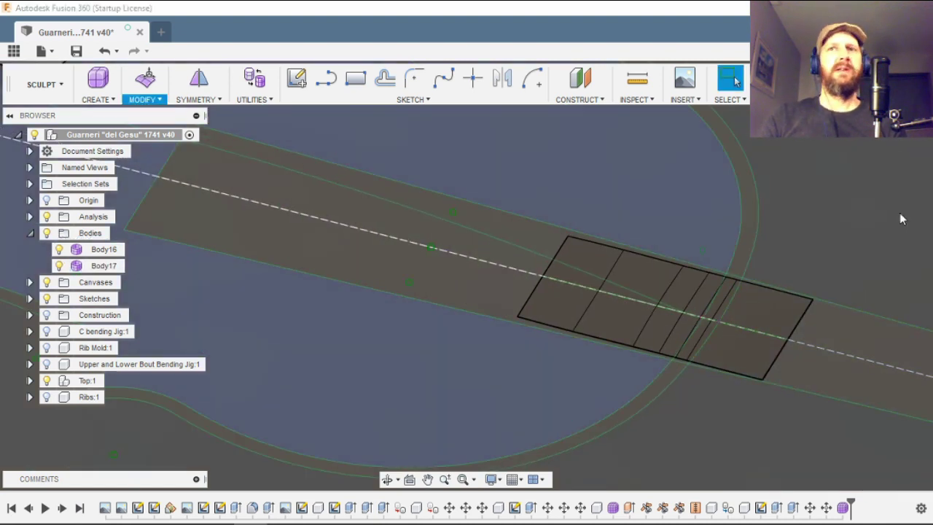
pyautogui.scroll(2, 677, 345)
pyautogui.doubleClick(718, 341)
pyautogui.click(853, 245)
# - In side view, lower the cross edge just inside the crease below the outline plane to start the edge channel
pyautogui.click(145, 78)
pyautogui.scroll(-3, 536, 330)
pyautogui.click(890, 125)
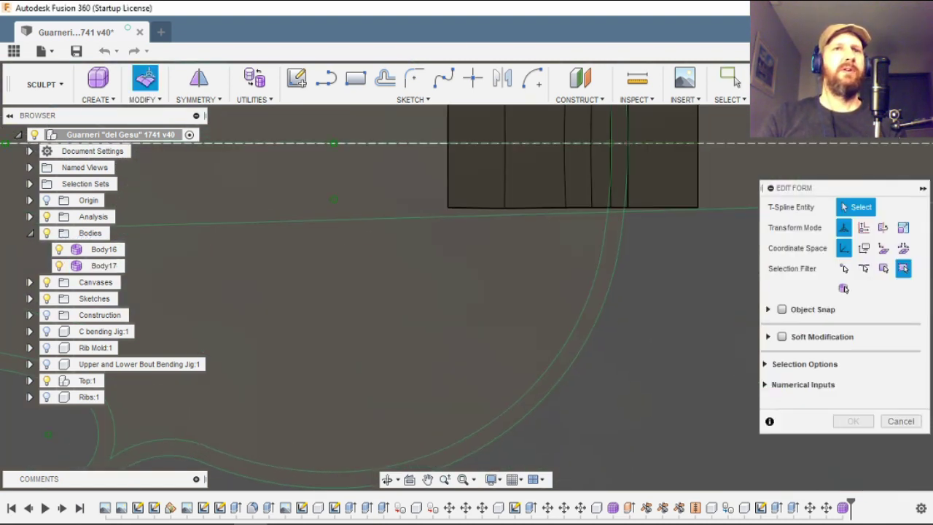
pyautogui.click(890, 131)
pyautogui.scroll(3, 647, 335)
pyautogui.scroll(2, 582, 348)
pyautogui.moveTo(585, 290); pyautogui.dragTo(599, 302)
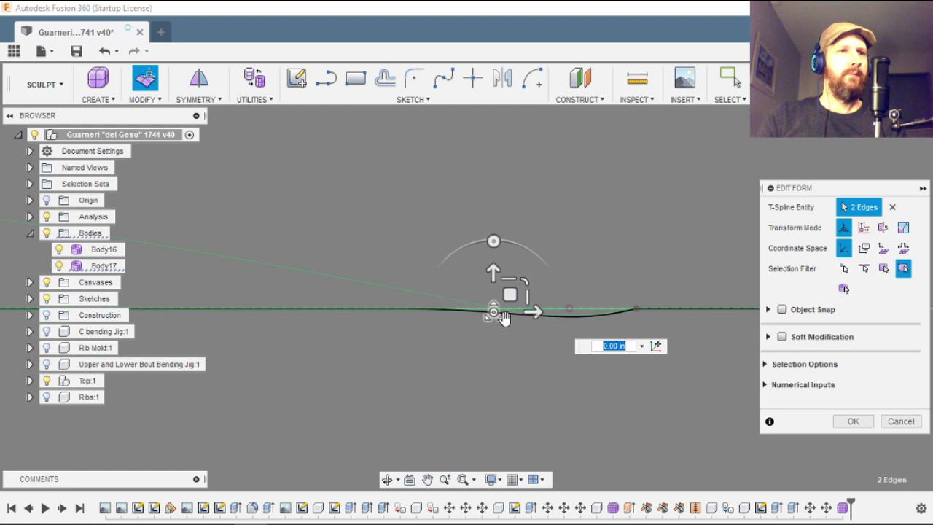
# - Raise the strip's inner cross edges onto the arching sketch curve, moving the last one about -0.083 by 0.019 in
pyautogui.moveTo(503, 319); pyautogui.dragTo(547, 239)
pyautogui.moveTo(662, 258); pyautogui.dragTo(592, 241, button='middle')
pyautogui.scroll(1, 592, 241)
pyautogui.click(599, 247)
pyautogui.scroll(1, 689, 249)
pyautogui.moveTo(591, 233); pyautogui.dragTo(359, 217)
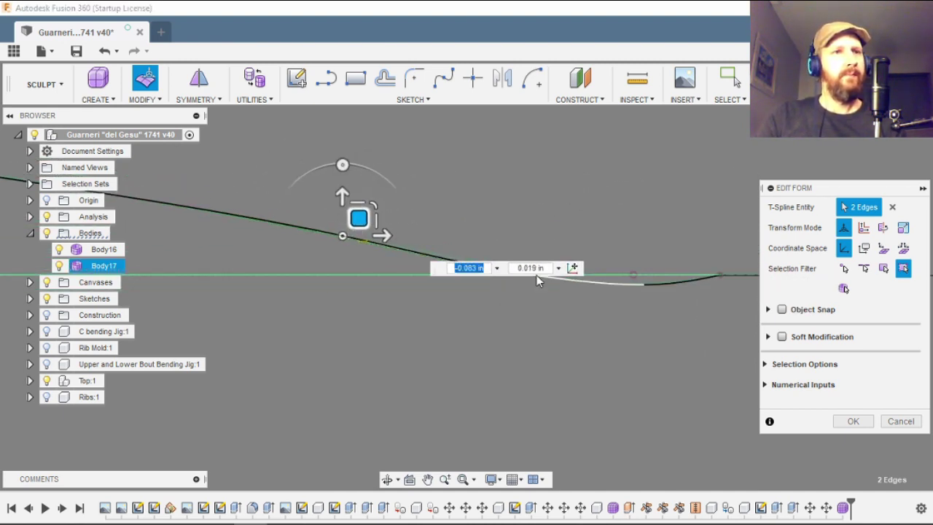
# - Nudge the cross edge where the arch meets the channel about 0.01 by 0.001 in
pyautogui.scroll(3, 534, 278)
pyautogui.click(525, 293)
pyautogui.moveTo(528, 289); pyautogui.dragTo(573, 285)
pyautogui.scroll(-6, 641, 301)
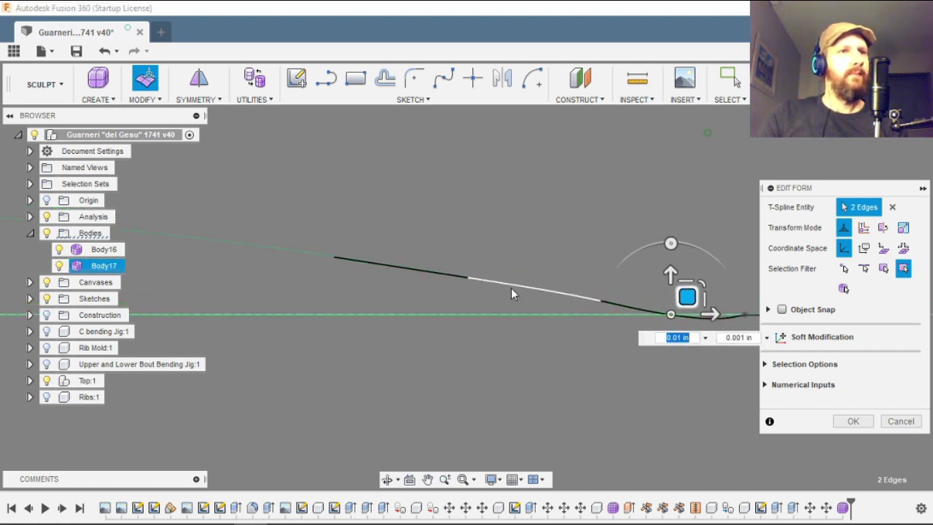
# - Fit the arch's cross edges to the sketch curve, shifting the one beside the channel about -0.044 by 0.007 in
pyautogui.scroll(3, 511, 288)
pyautogui.scroll(-5, 510, 270)
pyautogui.keyDown('shift'); pyautogui.moveTo(542, 319); pyautogui.dragTo(474, 338, button='middle'); pyautogui.keyUp('shift')
pyautogui.click(581, 242)
pyautogui.scroll(3, 581, 243)
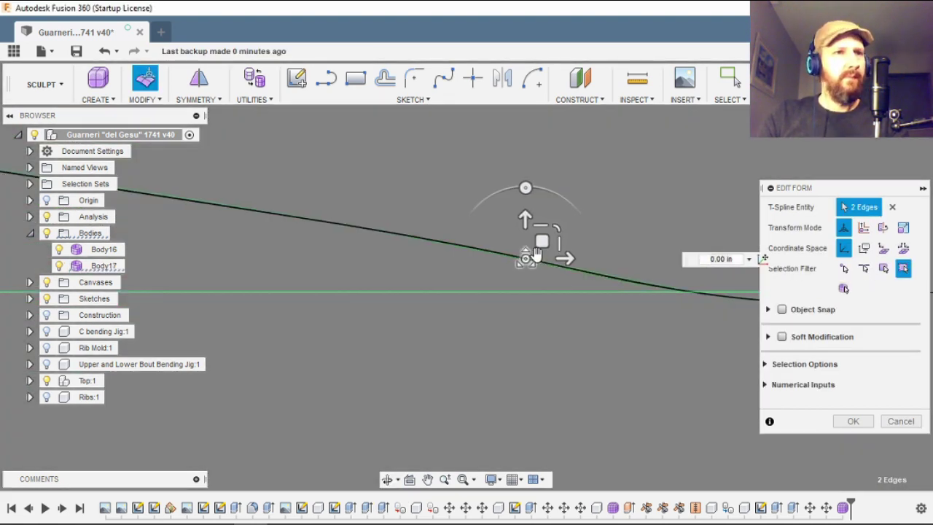
pyautogui.moveTo(530, 253); pyautogui.dragTo(494, 221)
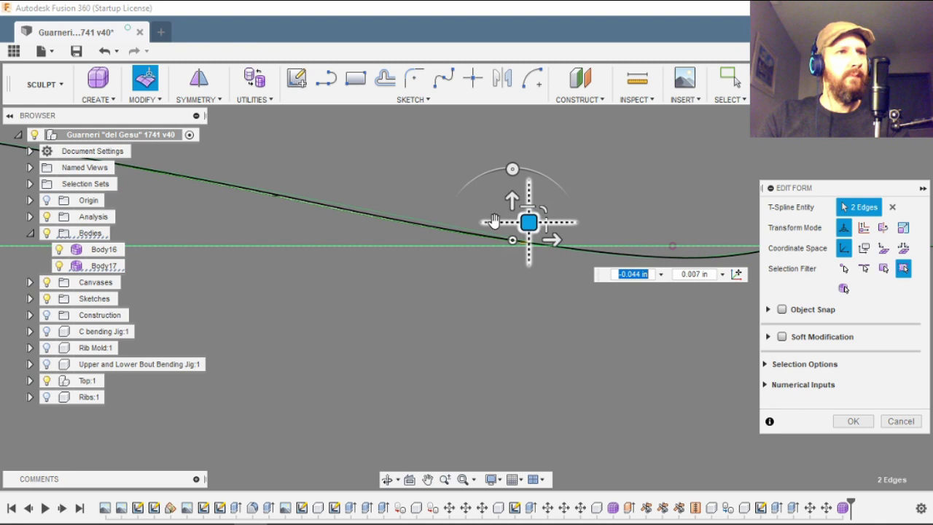
pyautogui.doubleClick(280, 196)
pyautogui.moveTo(296, 179); pyautogui.dragTo(301, 182)
# - Deepen the channel by moving its cross edge beside the crease about 0.025 by -0.038 in
pyautogui.keyDown('shift'); pyautogui.moveTo(376, 447); pyautogui.dragTo(487, 413, button='middle'); pyautogui.keyUp('shift')
pyautogui.scroll(2, 553, 350)
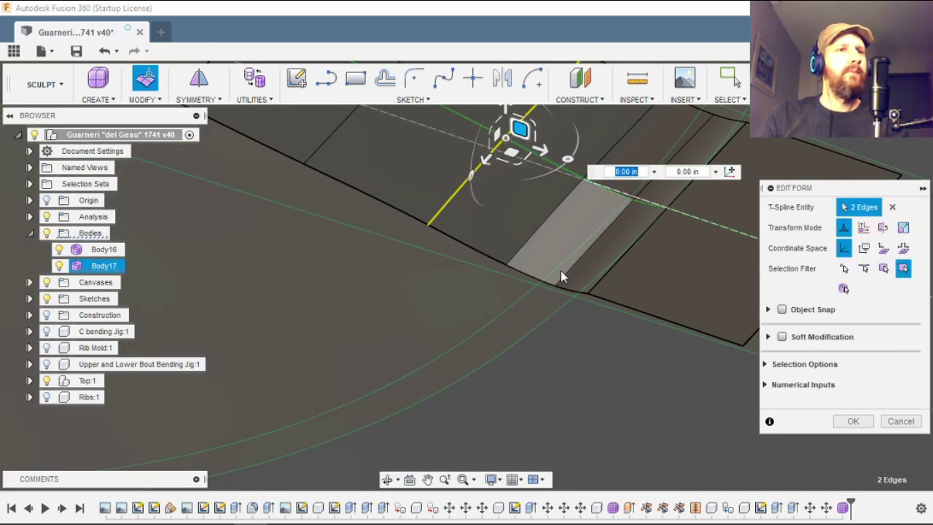
pyautogui.keyDown('shift'); pyautogui.moveTo(560, 275); pyautogui.dragTo(811, 158, button='middle'); pyautogui.keyUp('shift')
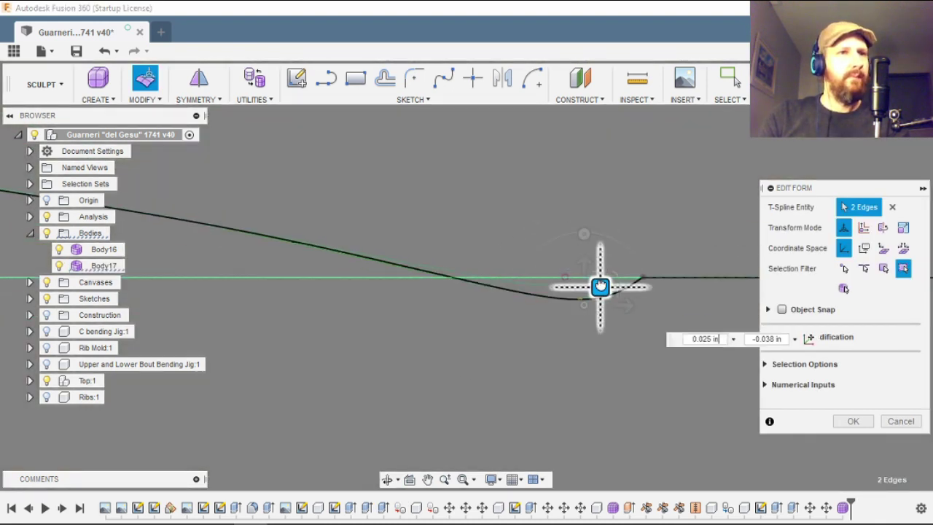
pyautogui.moveTo(600, 285); pyautogui.dragTo(530, 277)
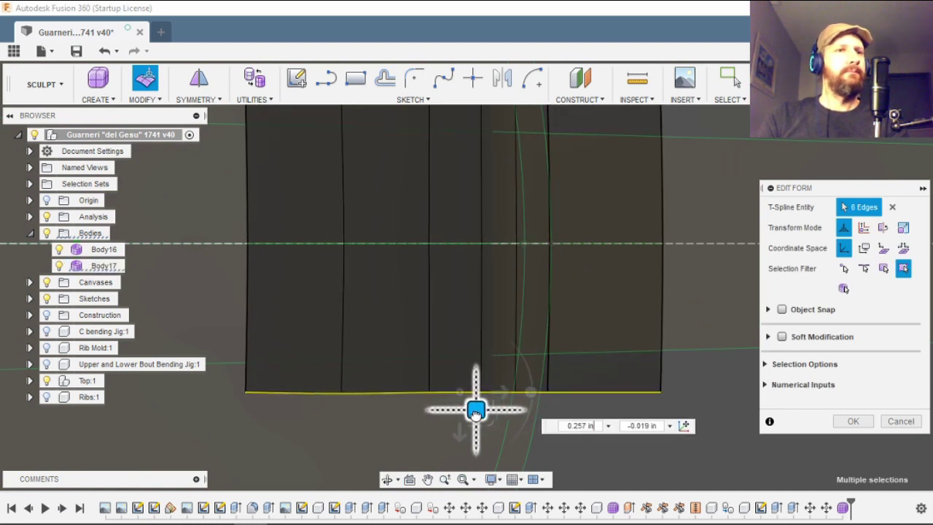
# - Move and angle the strip's side edge row to follow the outline, and shift the centreline edge row about 0.008 by 0.039 in
pyautogui.moveTo(476, 413); pyautogui.dragTo(467, 408)
pyautogui.moveTo(522, 386); pyautogui.dragTo(523, 392)
pyautogui.doubleClick(535, 244)
pyautogui.moveTo(474, 263); pyautogui.dragTo(480, 265)
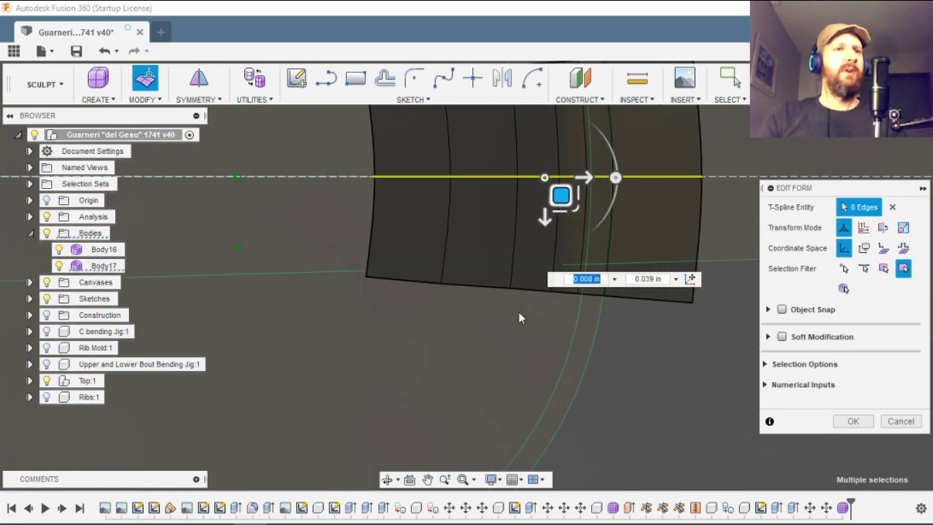
# - Extrude the strip's side edge row in successive angled segments around the upper bout outline, the last about 0.848 by -1.172 in
pyautogui.doubleClick(499, 287)
pyautogui.keyDown('alt'); pyautogui.moveTo(549, 307); pyautogui.dragTo(503, 452); pyautogui.keyUp('alt')
pyautogui.scroll(-5, 564, 243)
pyautogui.moveTo(613, 323); pyautogui.dragTo(604, 362)
pyautogui.keyDown('alt'); pyautogui.moveTo(558, 340); pyautogui.dragTo(499, 406); pyautogui.keyUp('alt')
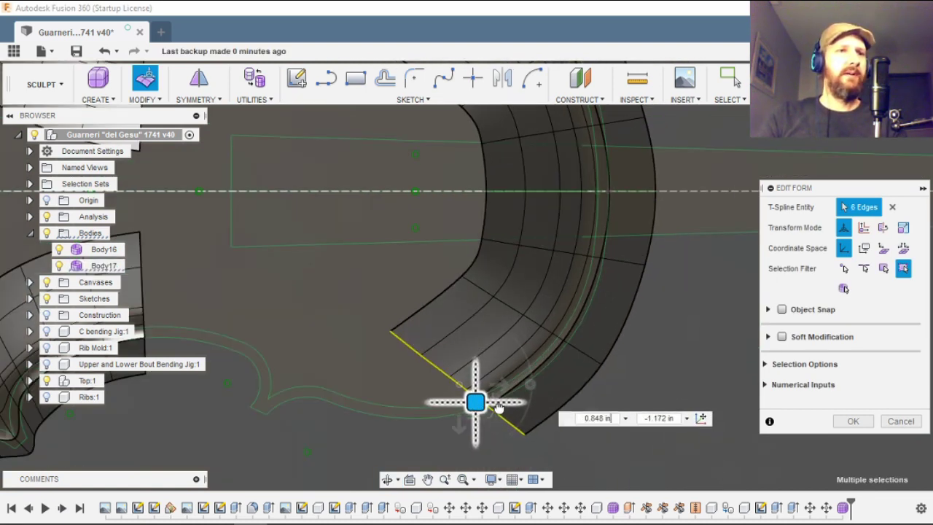
# - Continue extruding the strip's end edge row around the upper bout to the corner, angling each segment and ending with about -0.026 by -0.278 in
pyautogui.keyDown('shift'); pyautogui.moveTo(498, 408); pyautogui.dragTo(505, 390, button='middle'); pyautogui.keyUp('shift')
pyautogui.keyDown('alt'); pyautogui.moveTo(537, 371); pyautogui.dragTo(467, 380); pyautogui.keyUp('alt')
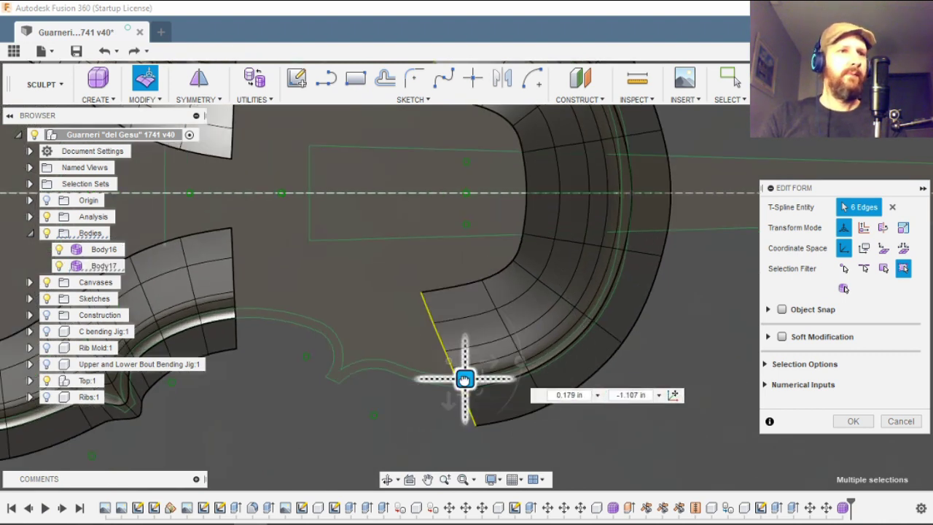
pyautogui.moveTo(519, 360); pyautogui.dragTo(462, 368)
pyautogui.scroll(-3, 567, 373)
pyautogui.moveTo(517, 344); pyautogui.dragTo(516, 359)
pyautogui.scroll(4, 467, 361)
pyautogui.keyDown('alt'); pyautogui.moveTo(457, 347); pyautogui.dragTo(429, 343); pyautogui.keyUp('alt')
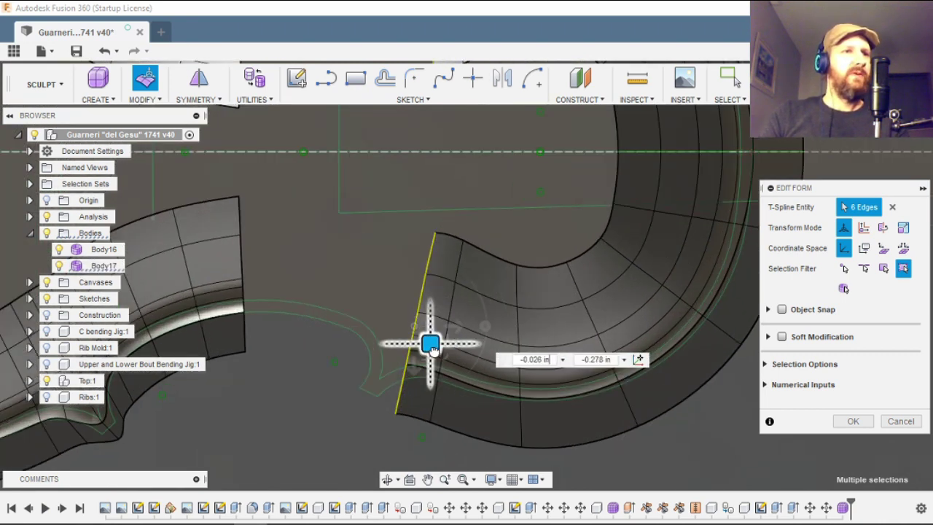
# - Extrude the strip's end row in short angled segments through the waist to the lower strip, the last about -0.032 by -0.488 in
pyautogui.scroll(2, 430, 345)
pyautogui.moveTo(500, 313); pyautogui.dragTo(392, 293)
pyautogui.moveTo(438, 272); pyautogui.dragTo(437, 266)
pyautogui.keyDown('alt'); pyautogui.moveTo(384, 290); pyautogui.dragTo(334, 271); pyautogui.keyUp('alt')
pyautogui.moveTo(388, 252); pyautogui.dragTo(387, 247)
pyautogui.keyDown('alt'); pyautogui.moveTo(334, 271); pyautogui.dragTo(282, 263); pyautogui.keyUp('alt')
pyautogui.moveTo(336, 244); pyautogui.dragTo(336, 234)
pyautogui.keyDown('alt'); pyautogui.moveTo(283, 263); pyautogui.dragTo(229, 259); pyautogui.keyUp('alt')
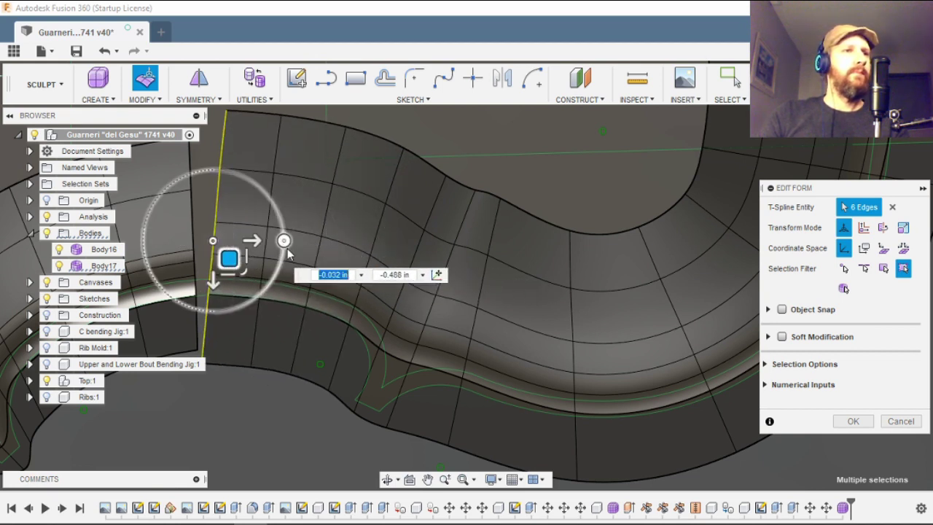
# - Rotate the upper strip's end edge row about 6.4 degrees to parallel the lower strip's open end
pyautogui.click(285, 245)
pyautogui.hotkey('ctrl', 'z')
pyautogui.moveTo(284, 239); pyautogui.dragTo(284, 231)
pyautogui.scroll(-2, 336, 265)
pyautogui.scroll(-3, 422, 374)
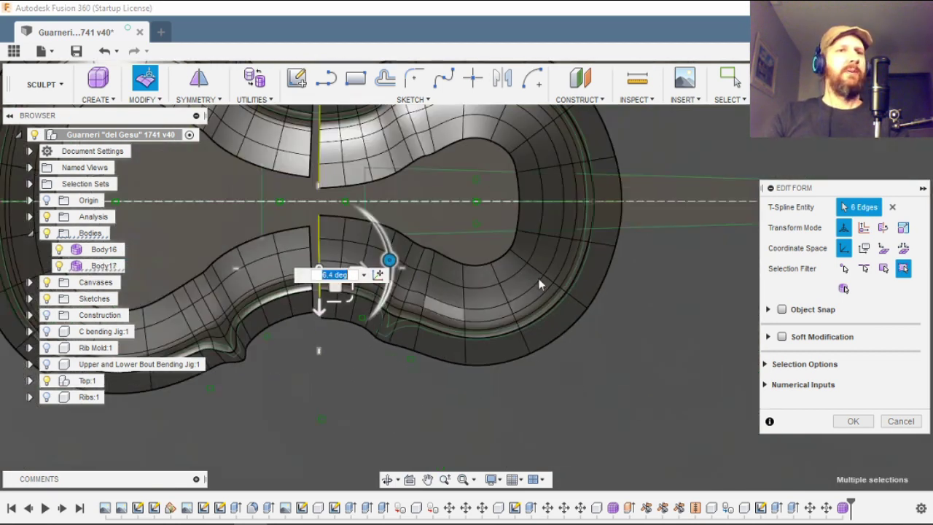
# - Move and rotate the cross edge rows nearest the centreline to follow the upper bout outline, shifting the last about 0.006 by 0.032 in
pyautogui.scroll(3, 540, 283)
pyautogui.doubleClick(540, 272)
pyautogui.scroll(2, 540, 314)
pyautogui.moveTo(482, 255); pyautogui.dragTo(464, 340)
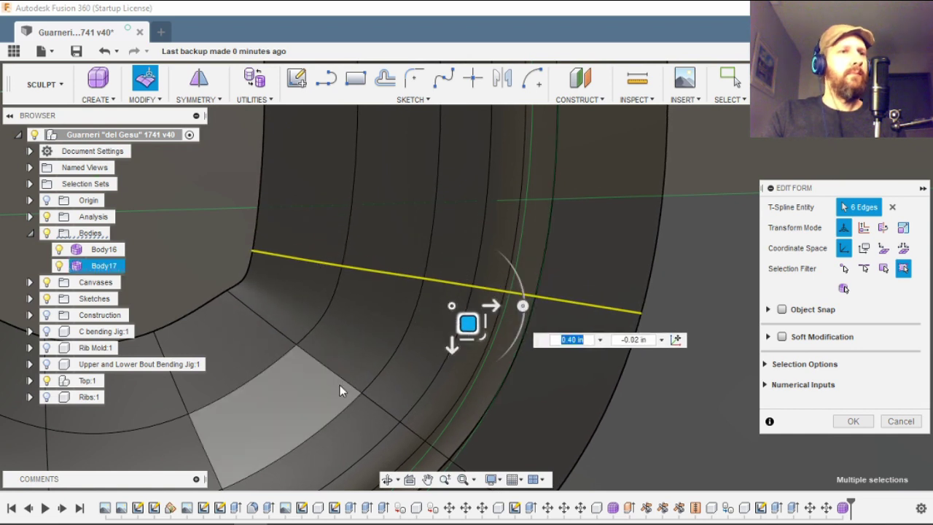
pyautogui.scroll(-2, 343, 389)
pyautogui.moveTo(343, 389); pyautogui.dragTo(429, 238, button='middle')
pyautogui.doubleClick(437, 253)
pyautogui.moveTo(435, 266); pyautogui.dragTo(446, 306)
pyautogui.click(503, 292)
pyautogui.doubleClick(455, 267)
pyautogui.moveTo(522, 265); pyautogui.dragTo(519, 274)
pyautogui.doubleClick(507, 154)
pyautogui.moveTo(580, 153); pyautogui.dragTo(580, 166)
pyautogui.scroll(3, 569, 211)
pyautogui.moveTo(527, 240); pyautogui.dragTo(448, 329, button='middle')
pyautogui.moveTo(419, 213); pyautogui.dragTo(420, 219)
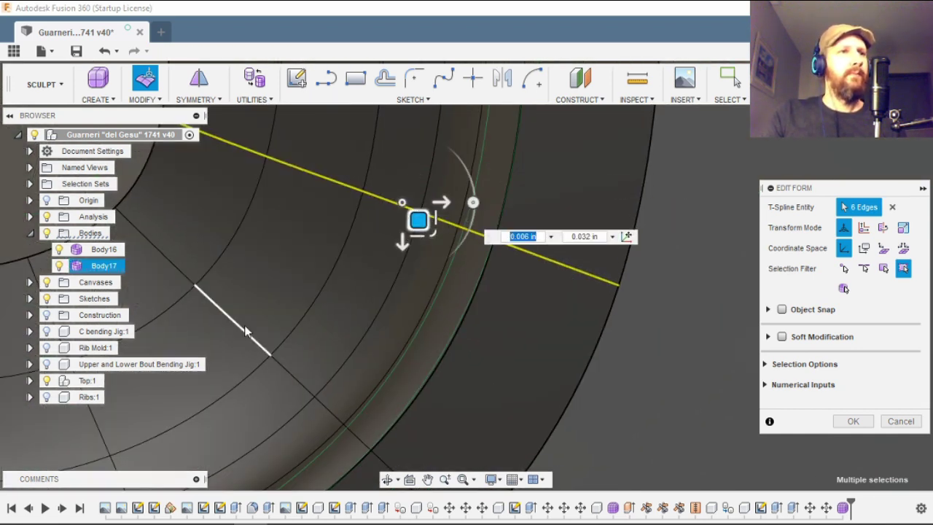
# - Shift and angle the cross edge rows along the side of the upper bout so the channel follows the outline toward the corner
pyautogui.scroll(-3, 245, 328)
pyautogui.moveTo(246, 329); pyautogui.dragTo(299, 303, button='middle')
pyautogui.doubleClick(298, 304)
pyautogui.scroll(3, 381, 408)
pyautogui.moveTo(311, 324); pyautogui.dragTo(327, 333)
pyautogui.scroll(-3, 451, 309)
pyautogui.doubleClick(383, 317)
pyautogui.moveTo(384, 351); pyautogui.dragTo(405, 334)
pyautogui.doubleClick(368, 292)
pyautogui.scroll(3, 379, 306)
pyautogui.scroll(-3, 383, 310)
pyautogui.moveTo(467, 308); pyautogui.dragTo(467, 315)
pyautogui.moveTo(412, 326); pyautogui.dragTo(416, 331)
pyautogui.doubleClick(285, 309)
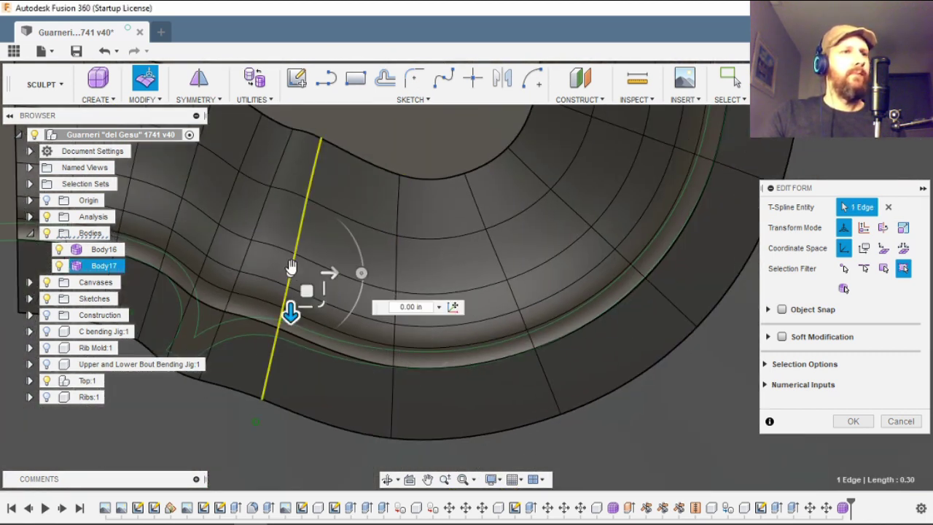
pyautogui.moveTo(307, 291); pyautogui.dragTo(300, 302)
# - Align the cross edge rows from the upper corner through the waist to the strip's open end with the outline
pyautogui.moveTo(299, 302); pyautogui.dragTo(448, 333, button='middle')
pyautogui.doubleClick(405, 264)
pyautogui.moveTo(464, 297); pyautogui.dragTo(464, 303)
pyautogui.doubleClick(370, 259)
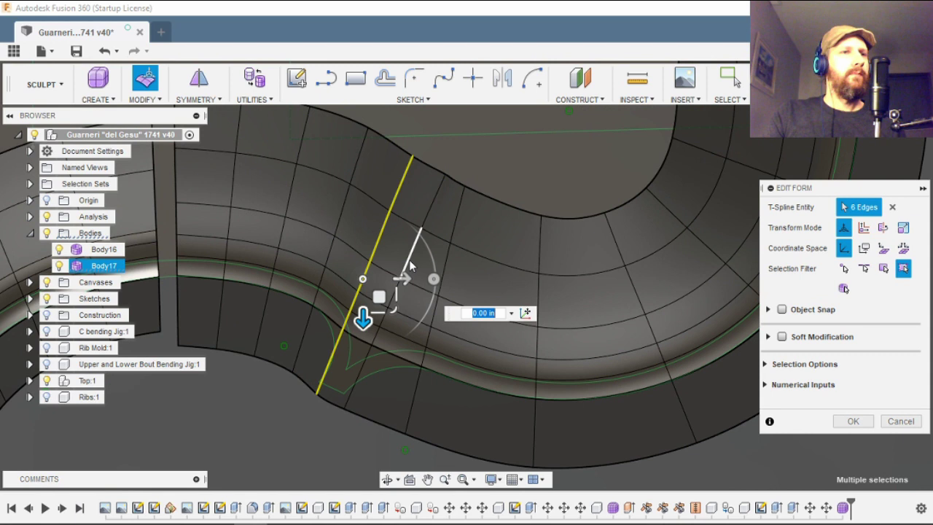
pyautogui.doubleClick(332, 247)
pyautogui.moveTo(344, 271); pyautogui.dragTo(347, 268)
pyautogui.doubleClick(282, 229)
pyautogui.moveTo(298, 246); pyautogui.dragTo(300, 252)
pyautogui.doubleClick(230, 223)
pyautogui.moveTo(245, 239); pyautogui.dragTo(245, 246)
pyautogui.doubleClick(177, 224)
pyautogui.scroll(-4, 192, 242)
pyautogui.moveTo(192, 243); pyautogui.dragTo(317, 205, button='middle')
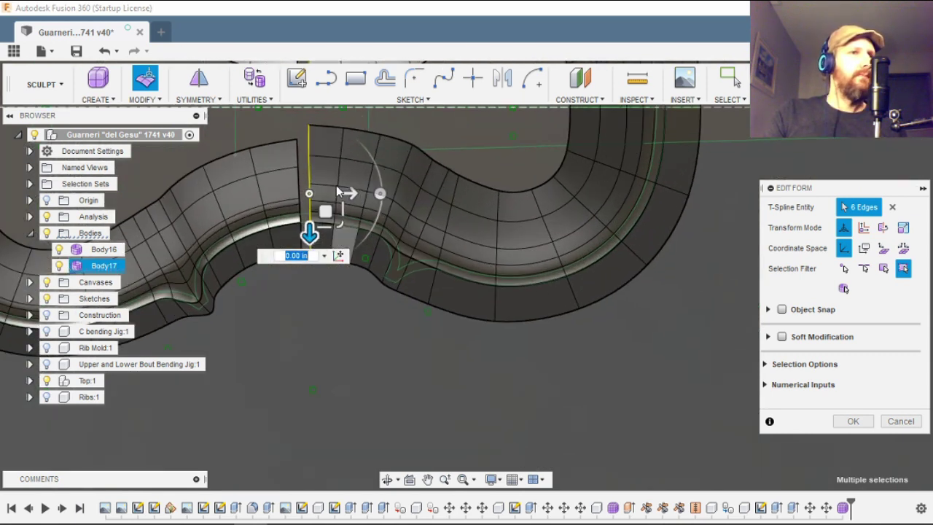
pyautogui.scroll(4, 321, 206)
pyautogui.moveTo(296, 198); pyautogui.dragTo(297, 198)
pyautogui.scroll(3, 496, 381)
# - Reposition and rotate the edge rows around the upper corner to sharpen its bend, scaling the corner row to about 1.204
pyautogui.doubleClick(499, 381)
pyautogui.moveTo(649, 193); pyautogui.dragTo(560, 227)
pyautogui.scroll(-3, 564, 259)
pyautogui.doubleClick(519, 247)
pyautogui.scroll(-3, 501, 274)
pyautogui.doubleClick(479, 249)
pyautogui.scroll(3, 669, 164)
pyautogui.doubleClick(511, 317)
pyautogui.moveTo(589, 302); pyautogui.dragTo(587, 315)
pyautogui.moveTo(533, 318); pyautogui.dragTo(544, 326)
pyautogui.doubleClick(466, 299)
pyautogui.moveTo(549, 281); pyautogui.dragTo(548, 289)
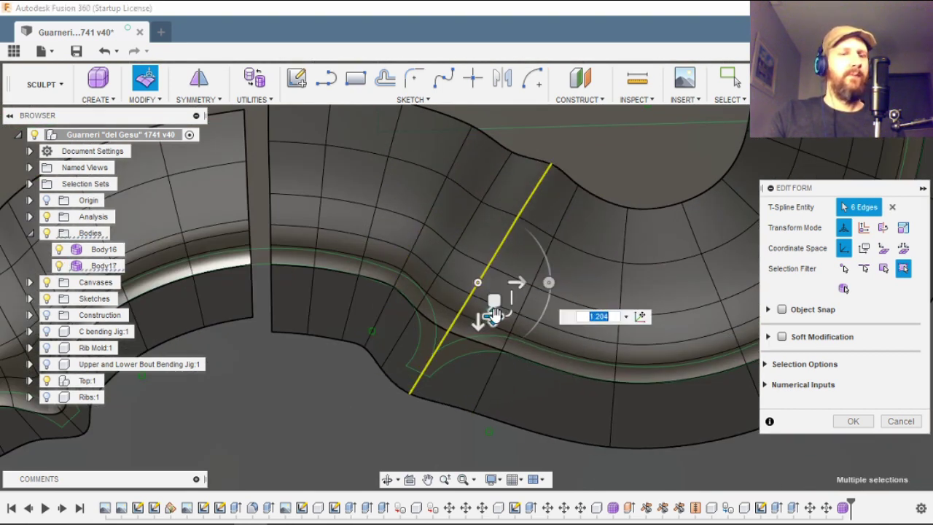
# - Pull the corner's vertices out to the sketched corner point, moving the outermost about 0.261 by -0.154 in
pyautogui.click(437, 322)
pyautogui.scroll(3, 450, 355)
pyautogui.moveTo(493, 302); pyautogui.dragTo(381, 456)
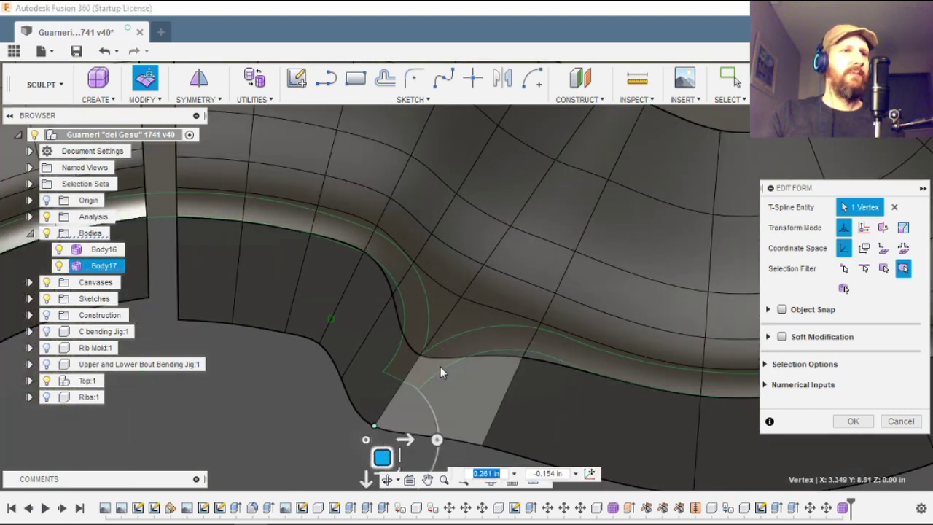
pyautogui.click(460, 296)
pyautogui.moveTo(476, 315); pyautogui.dragTo(448, 357)
pyautogui.click(481, 276)
pyautogui.moveTo(497, 294); pyautogui.dragTo(483, 307)
pyautogui.scroll(-3, 553, 260)
pyautogui.scroll(-1, 555, 262)
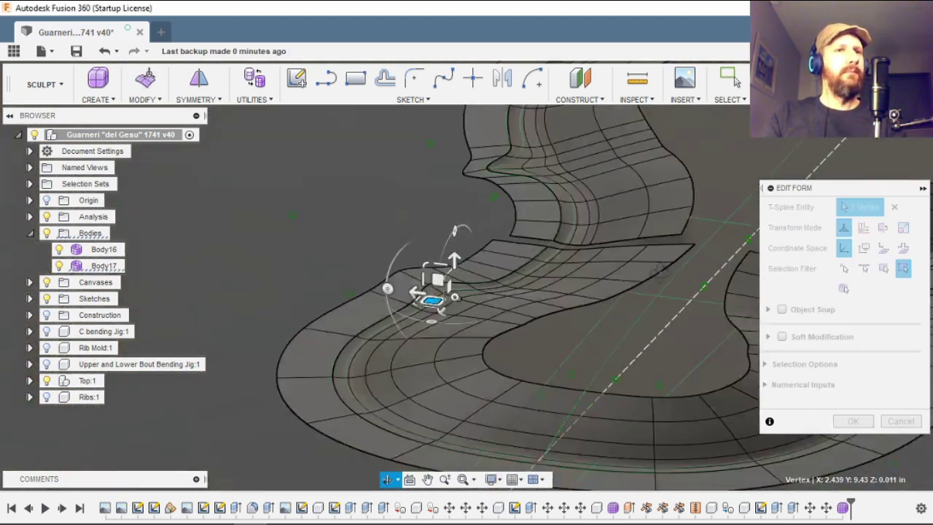
# - Merge the six open end edges of the upper strip with those of the lower strip at the waist
pyautogui.click(387, 479)
pyautogui.moveTo(408, 365); pyautogui.dragTo(605, 282)
pyautogui.keyDown('shift'); pyautogui.moveTo(605, 282); pyautogui.dragTo(813, 396, button='middle'); pyautogui.keyUp('shift')
pyautogui.scroll(-4, 480, 356)
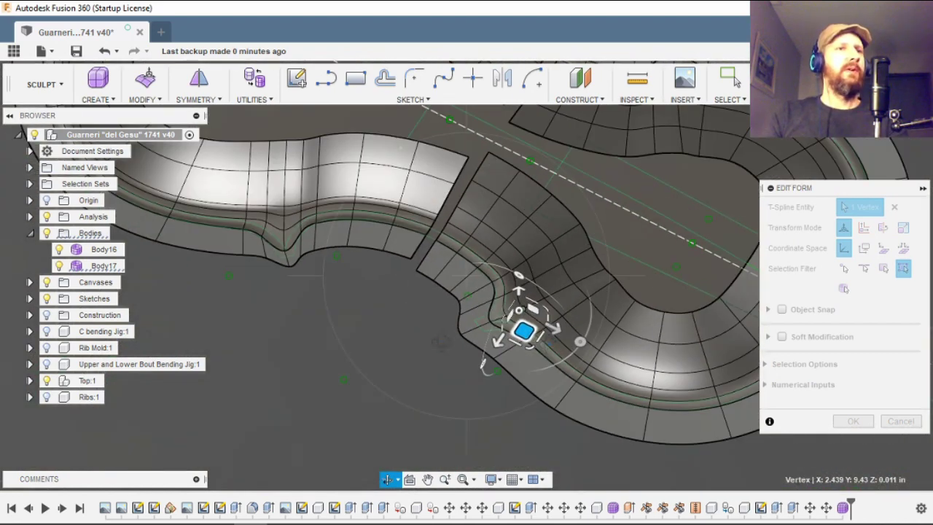
pyautogui.scroll(-1, 550, 286)
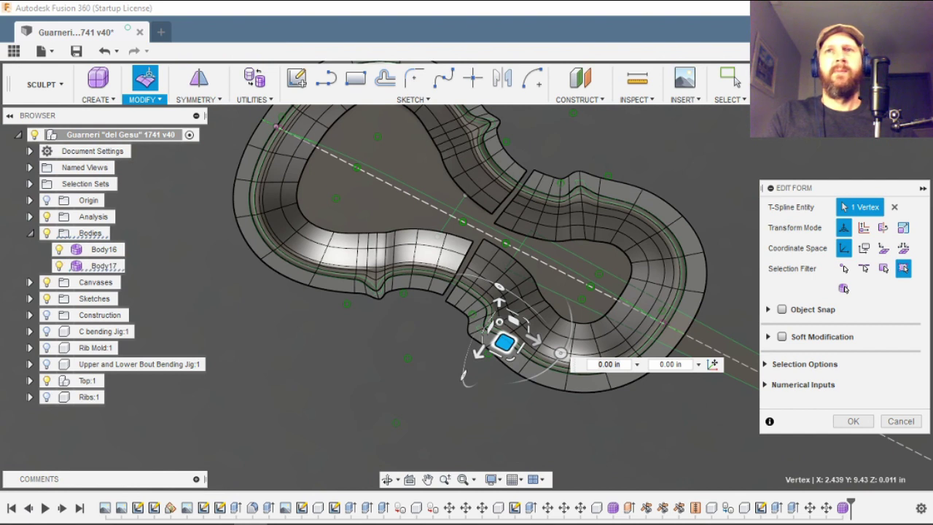
pyautogui.scroll(3, 439, 275)
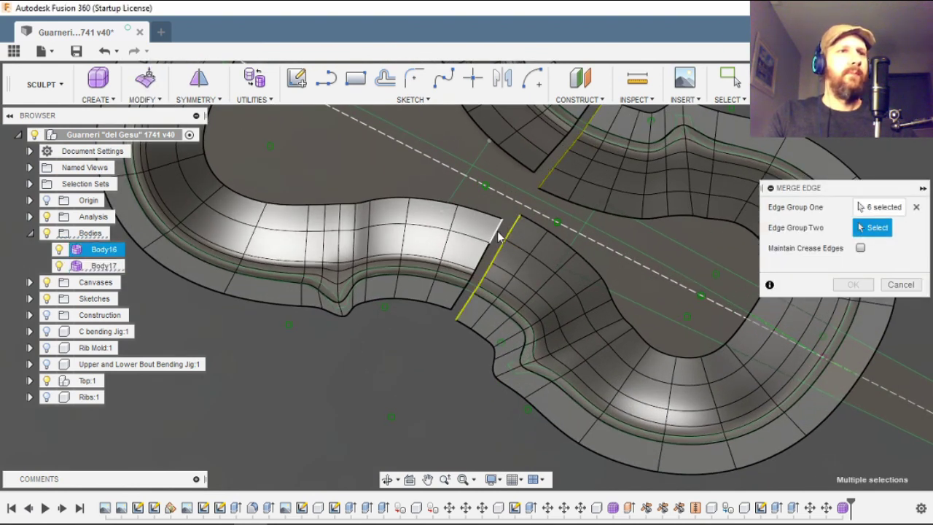
pyautogui.click(854, 286)
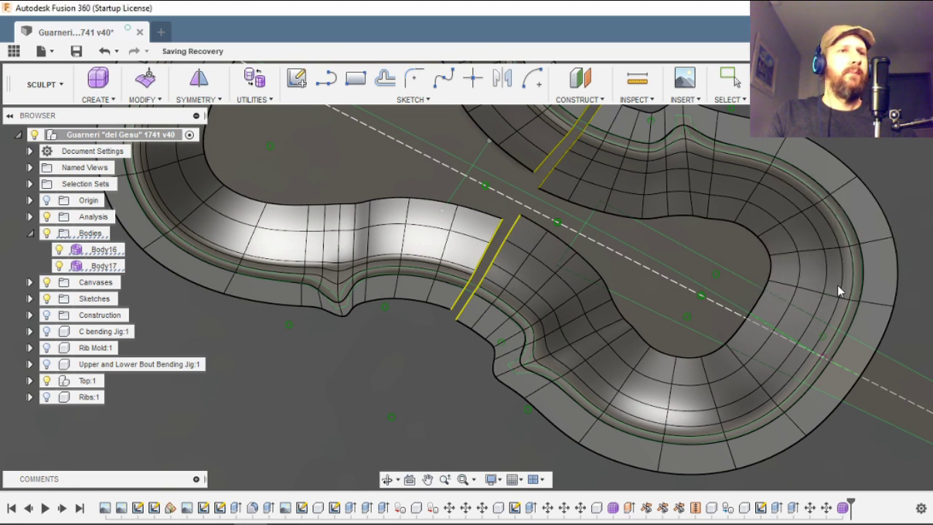
pyautogui.scroll(-3, 597, 269)
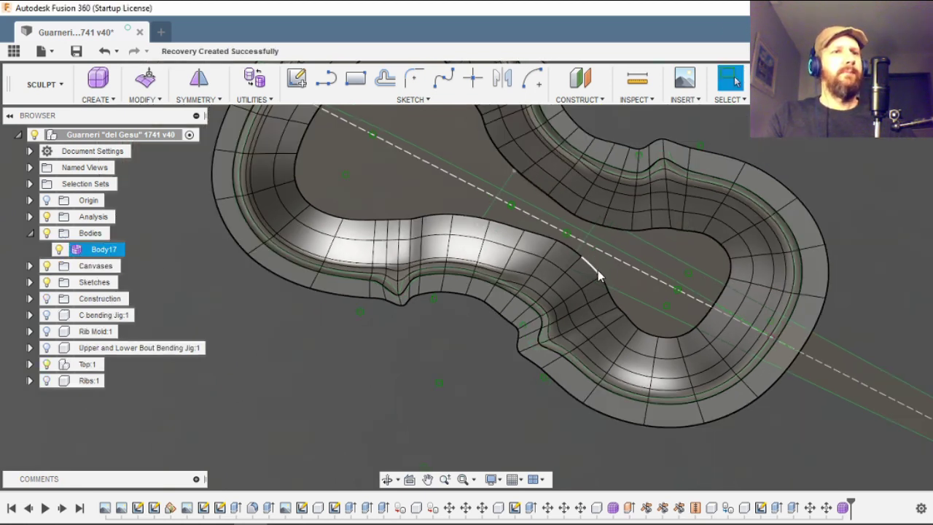
# - Examine the merged T-spline border from several angles, including the inner opening along the centreline arch curve
pyautogui.click(386, 479)
pyautogui.moveTo(466, 353); pyautogui.dragTo(532, 350)
pyautogui.scroll(-2, 542, 345)
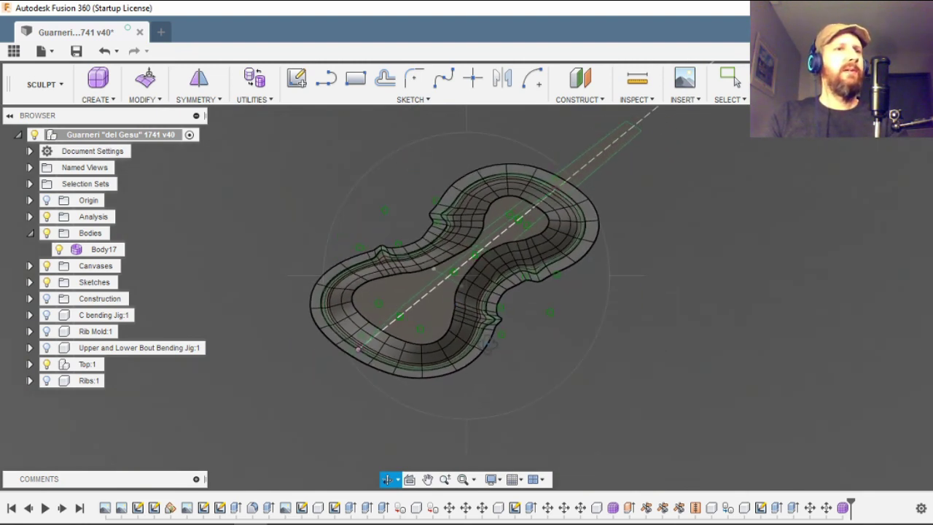
pyautogui.scroll(3, 459, 301)
pyautogui.scroll(2, 583, 326)
pyautogui.scroll(-3, 593, 321)
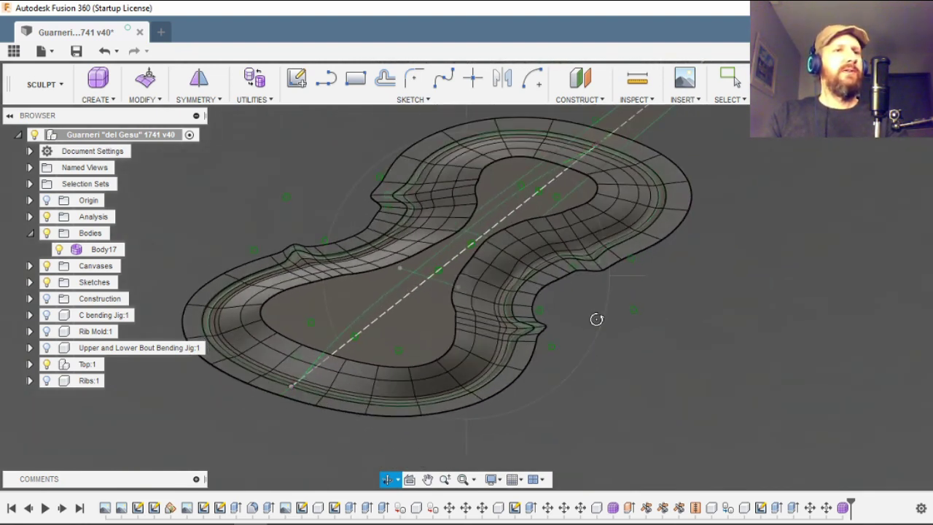
pyautogui.scroll(-2, 597, 319)
pyautogui.scroll(2, 459, 317)
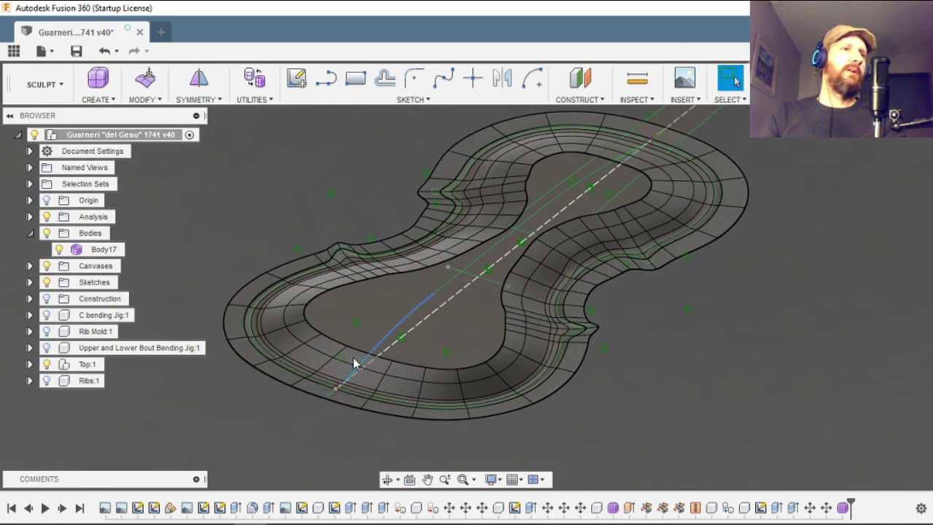
# - Extrude the two centreline edges of the lower bout's inner border in successive segments along the centreline toward the waist
pyautogui.click(889, 124)
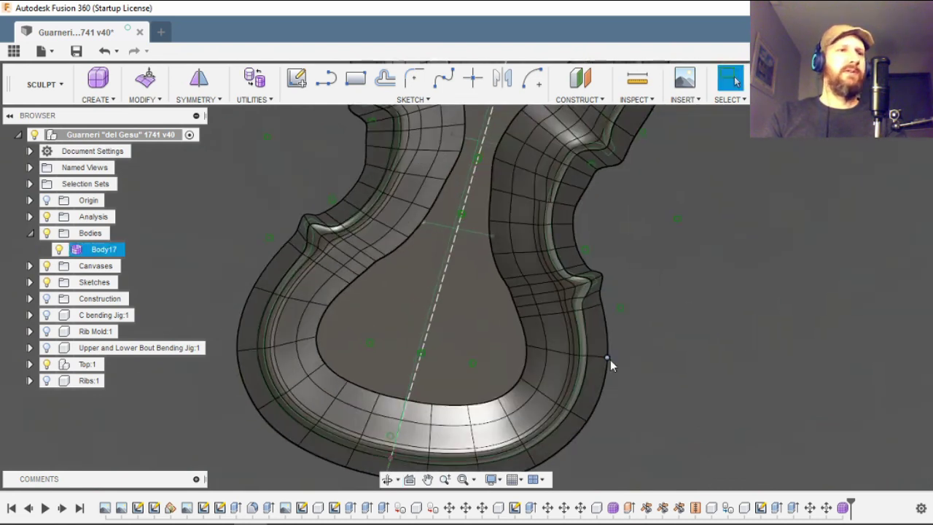
pyautogui.scroll(4, 437, 422)
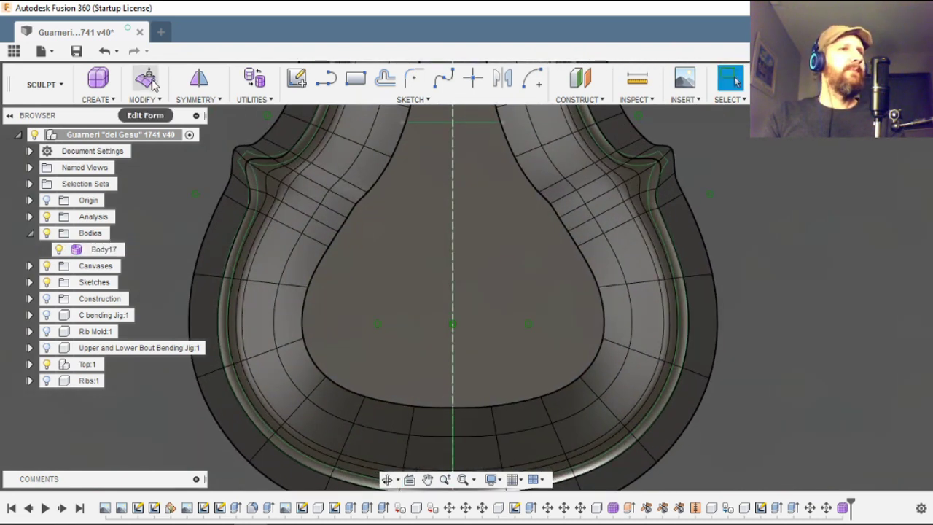
pyautogui.click(146, 80)
pyautogui.scroll(4, 427, 416)
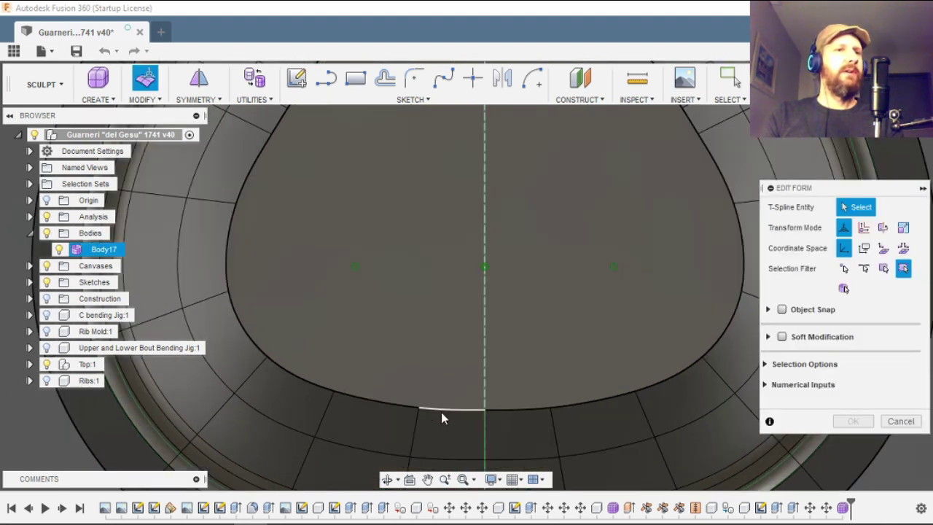
pyautogui.click(441, 410)
pyautogui.keyDown('shift'); pyautogui.click(524, 409); pyautogui.keyUp('shift')
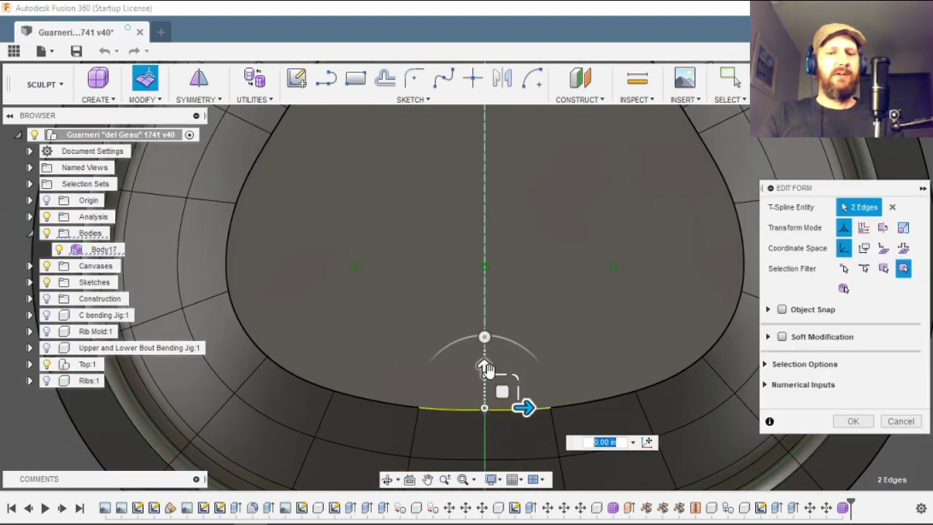
pyautogui.moveTo(502, 392); pyautogui.dragTo(495, 261)
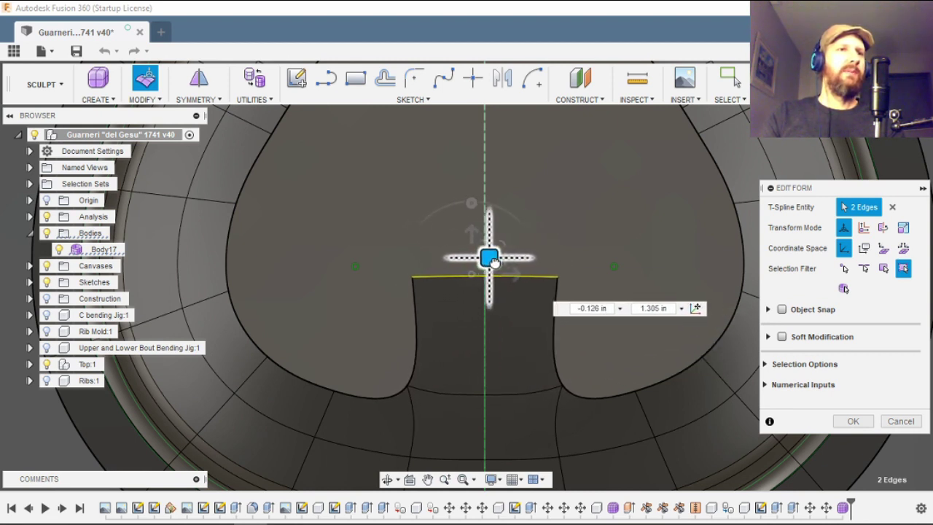
pyautogui.keyDown('alt'); pyautogui.moveTo(495, 209); pyautogui.dragTo(493, 150); pyautogui.keyUp('alt')
pyautogui.scroll(-5, 511, 364)
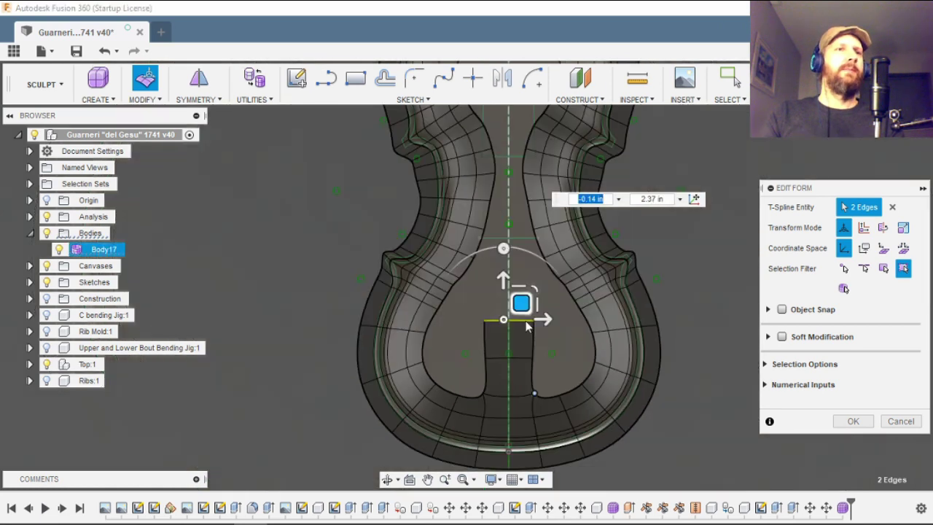
pyautogui.scroll(3, 513, 291)
pyautogui.keyDown('alt'); pyautogui.moveTo(519, 351); pyautogui.dragTo(521, 285); pyautogui.keyUp('alt')
pyautogui.keyDown('alt'); pyautogui.moveTo(520, 284); pyautogui.dragTo(528, 234); pyautogui.keyUp('alt')
pyautogui.scroll(1, 519, 200)
pyautogui.scroll(-3, 520, 292)
# - Extrude the upper bout's two inner centreline edges in segments down to the lower centre strip, the last about 0.407 by -4.763 in
pyautogui.scroll(-5, 522, 400)
pyautogui.scroll(3, 518, 368)
pyautogui.scroll(2, 518, 368)
pyautogui.click(503, 345)
pyautogui.keyDown('shift'); pyautogui.click(551, 347); pyautogui.keyUp('shift')
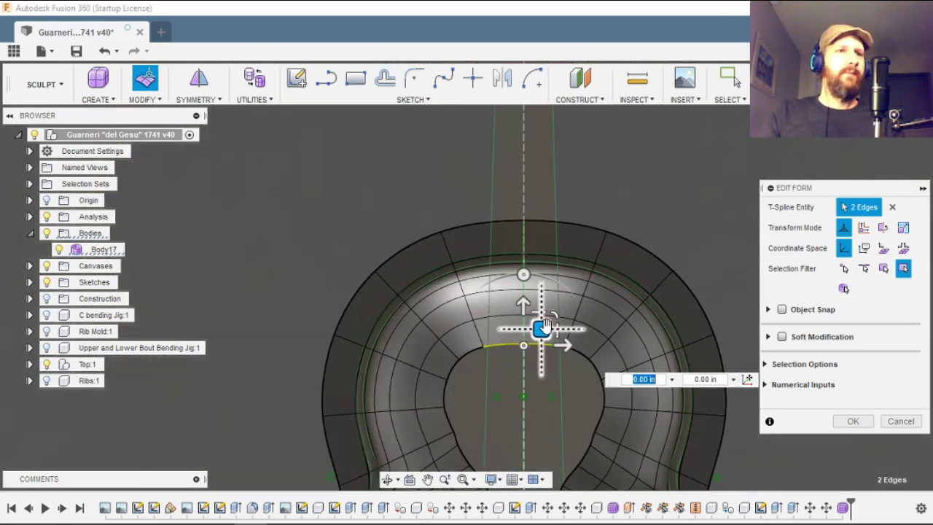
pyautogui.keyDown('alt'); pyautogui.moveTo(542, 329); pyautogui.dragTo(552, 403); pyautogui.keyUp('alt')
pyautogui.scroll(-5, 550, 408)
pyautogui.scroll(5, 541, 466)
pyautogui.keyDown('alt'); pyautogui.moveTo(576, 278); pyautogui.dragTo(588, 340); pyautogui.keyUp('alt')
pyautogui.scroll(-5, 590, 342)
pyautogui.scroll(5, 594, 422)
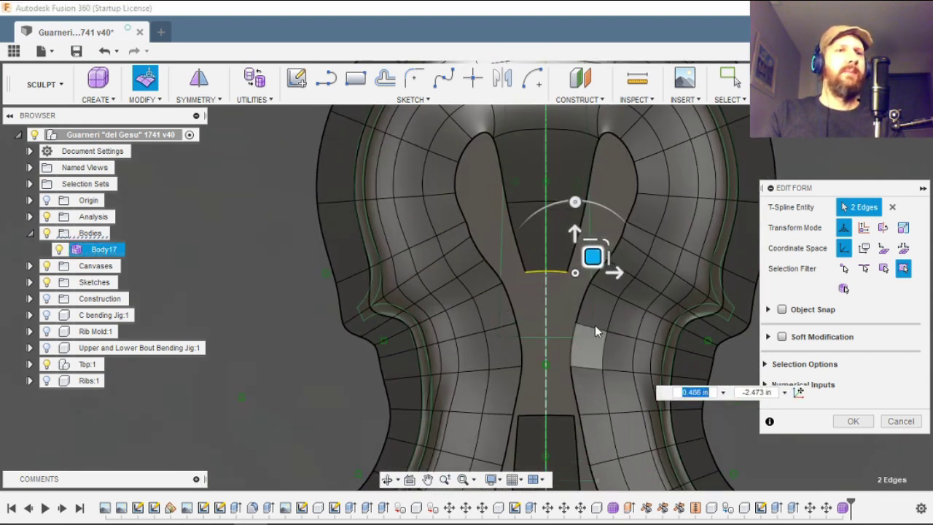
pyautogui.keyDown('alt'); pyautogui.moveTo(594, 259); pyautogui.dragTo(588, 395); pyautogui.keyUp('alt')
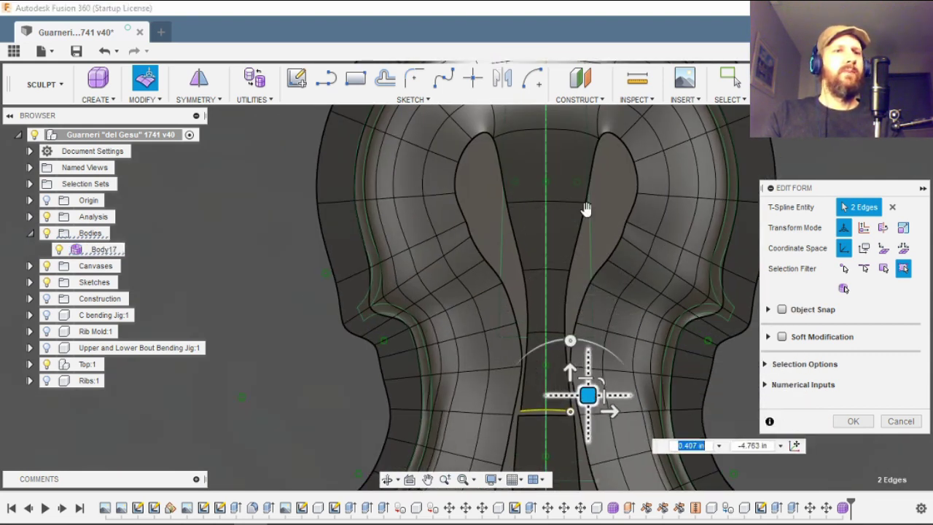
# - Raise the first cross edge pairs of the centre strip to the long arch sketch curve, lifting the second about 0.311 in
pyautogui.scroll(-5, 605, 218)
pyautogui.keyDown('shift'); pyautogui.moveTo(605, 219); pyautogui.dragTo(291, 218, button='middle'); pyautogui.keyUp('shift')
pyautogui.scroll(5, 349, 306)
pyautogui.click(545, 301)
pyautogui.keyDown('shift'); pyautogui.moveTo(545, 300); pyautogui.dragTo(481, 218, button='middle'); pyautogui.keyUp('shift')
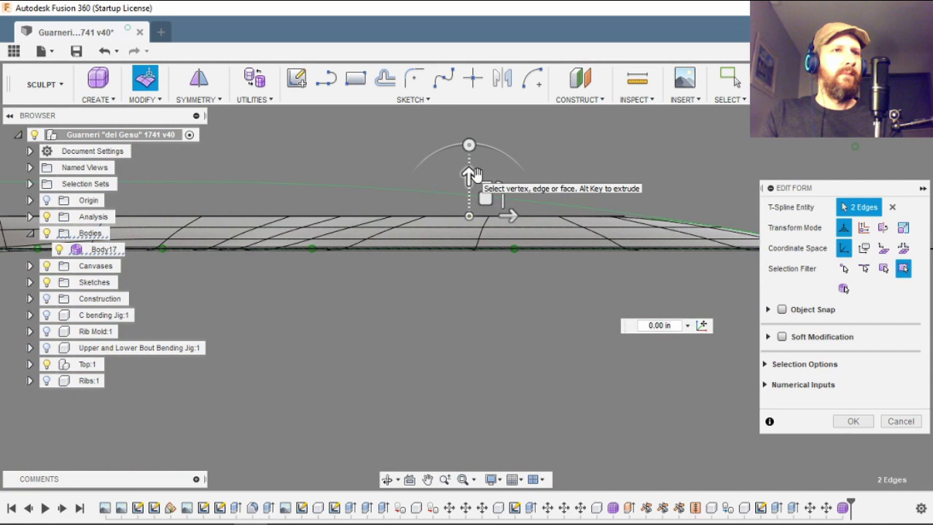
pyautogui.moveTo(470, 178); pyautogui.dragTo(470, 146)
pyautogui.click(319, 213)
pyautogui.moveTo(318, 183); pyautogui.dragTo(319, 141)
pyautogui.scroll(-3, 609, 248)
pyautogui.scroll(5, 339, 219)
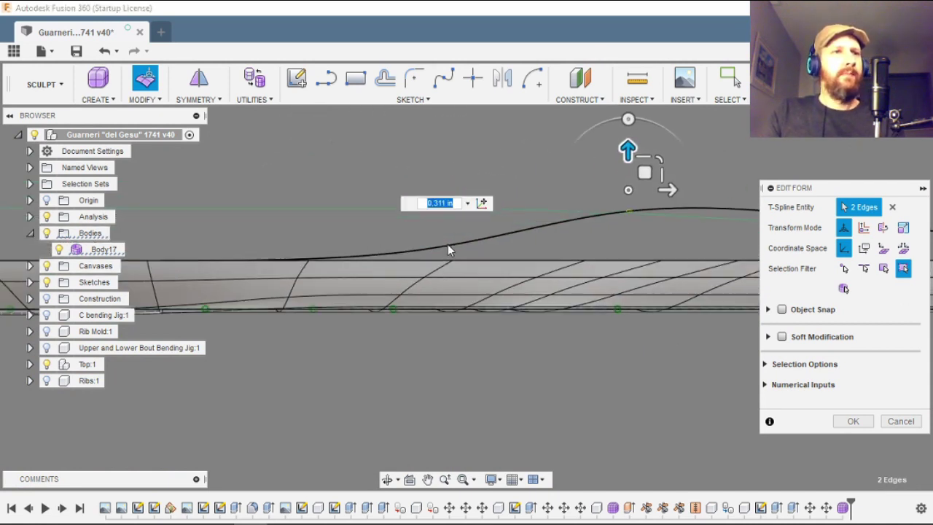
# - Raise the next two cross edge pairs of the centre strip to the arch curve, lifting the last about 0.262 in
pyautogui.click(448, 245)
pyautogui.moveTo(418, 218); pyautogui.dragTo(418, 146)
pyautogui.scroll(-3, 627, 222)
pyautogui.scroll(3, 321, 234)
pyautogui.click(335, 244)
pyautogui.moveTo(335, 205); pyautogui.dragTo(335, 158)
pyautogui.scroll(-3, 335, 211)
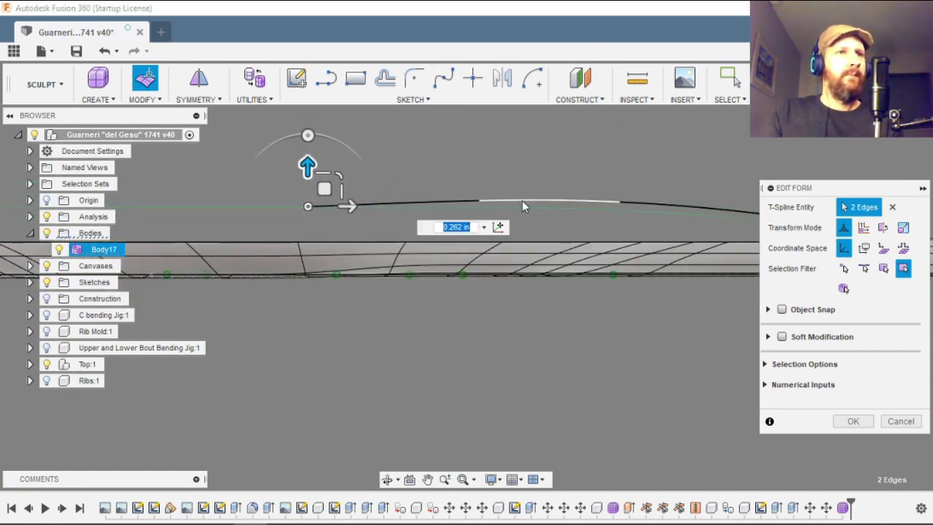
# - Fine-tune the height of the raised centre strip edge pairs against the arch curve, lifting the last about 0.02 in
pyautogui.scroll(3, 520, 200)
pyautogui.click(472, 197)
pyautogui.moveTo(470, 155); pyautogui.dragTo(471, 168)
pyautogui.scroll(-3, 541, 205)
pyautogui.click(541, 209)
pyautogui.moveTo(542, 167); pyautogui.dragTo(574, 179)
pyautogui.scroll(-3, 313, 202)
pyautogui.scroll(3, 444, 204)
pyautogui.click(574, 212)
pyautogui.scroll(-3, 652, 204)
pyautogui.scroll(5, 320, 208)
pyautogui.click(670, 210)
pyautogui.moveTo(674, 170); pyautogui.dragTo(675, 163)
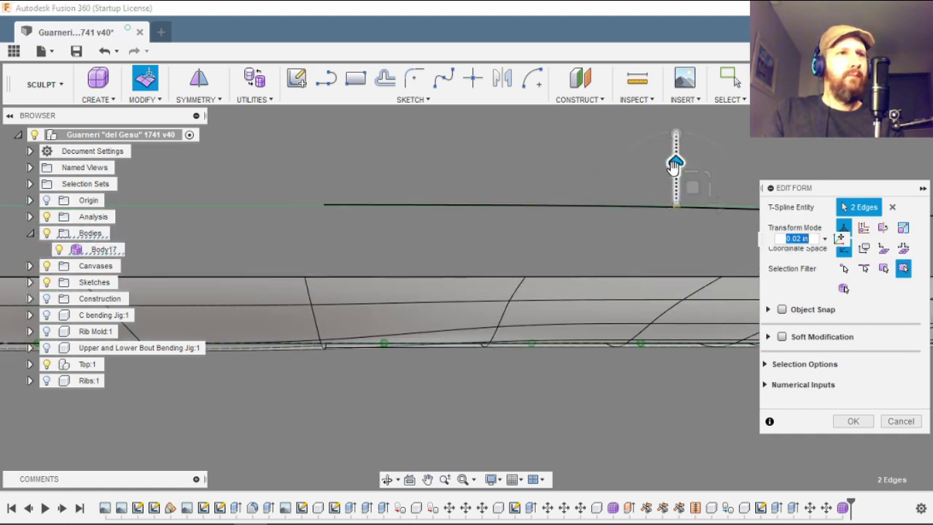
# - Adjust the height of the next raised centre strip edge pair slightly so it sits on the arch curve
pyautogui.scroll(-3, 675, 172)
pyautogui.scroll(4, 568, 182)
pyautogui.click(429, 194)
pyautogui.moveTo(429, 153); pyautogui.dragTo(429, 156)
pyautogui.scroll(-6, 656, 224)
# - Raise the first two cross edge pairs of the other centre strip section to the arch curve, lifting the second about 0.297 in
pyautogui.keyDown('shift'); pyautogui.moveTo(381, 274); pyautogui.dragTo(437, 321, button='middle'); pyautogui.keyUp('shift')
pyautogui.click(512, 326)
pyautogui.moveTo(431, 327); pyautogui.dragTo(430, 277)
pyautogui.scroll(-3, 419, 295)
pyautogui.scroll(2, 507, 337)
pyautogui.moveTo(554, 330); pyautogui.dragTo(452, 318, button='middle')
pyautogui.click(452, 319)
pyautogui.moveTo(454, 287); pyautogui.dragTo(454, 239)
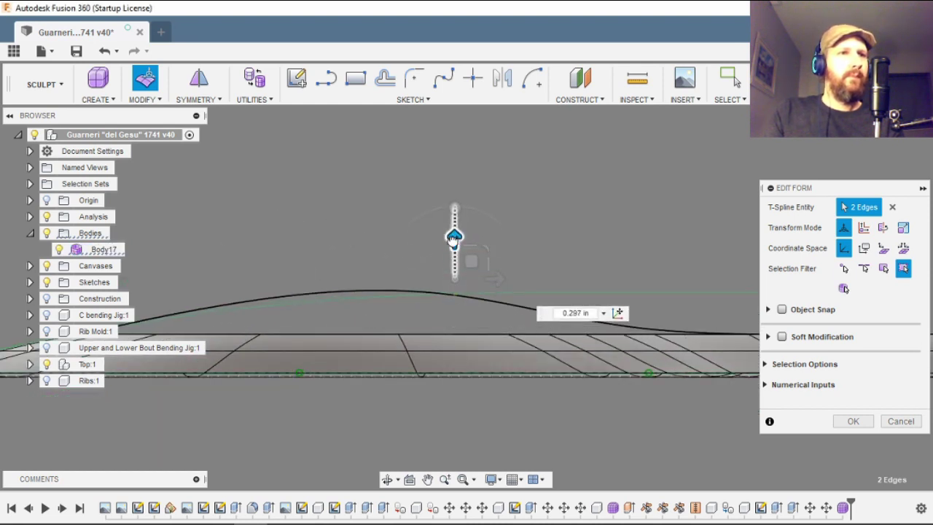
# - Raise the next three cross edge pairs of that centre strip section to the long arch curve
pyautogui.scroll(-2, 454, 239)
pyautogui.moveTo(579, 290); pyautogui.dragTo(340, 267, button='middle')
pyautogui.click(339, 266)
pyautogui.moveTo(336, 238); pyautogui.dragTo(335, 203)
pyautogui.scroll(-3, 200, 256)
pyautogui.scroll(3, 325, 268)
pyautogui.moveTo(322, 257); pyautogui.dragTo(339, 277)
pyautogui.moveTo(333, 231); pyautogui.dragTo(333, 196)
pyautogui.scroll(-3, 198, 265)
pyautogui.scroll(3, 307, 289)
pyautogui.moveTo(310, 289); pyautogui.dragTo(334, 314)
pyautogui.moveTo(323, 264); pyautogui.dragTo(322, 237)
# - Fine-tune the height of the newly raised cross edge pairs against the arch curve, one pair at a time
pyautogui.moveTo(171, 256); pyautogui.dragTo(343, 258, button='middle')
pyautogui.moveTo(343, 258); pyautogui.dragTo(360, 284)
pyautogui.scroll(3, 360, 264)
pyautogui.moveTo(345, 250); pyautogui.dragTo(345, 254)
pyautogui.moveTo(628, 277); pyautogui.dragTo(654, 292)
pyautogui.scroll(-2, 226, 288)
pyautogui.moveTo(226, 289); pyautogui.dragTo(360, 288, button='middle')
pyautogui.moveTo(256, 274); pyautogui.dragTo(283, 294)
pyautogui.moveTo(283, 294); pyautogui.dragTo(424, 271, button='middle')
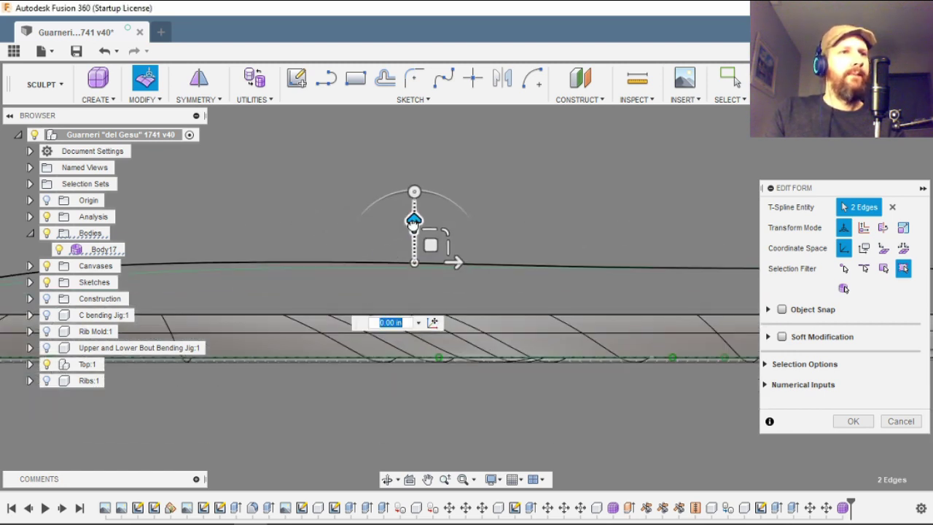
pyautogui.moveTo(413, 220); pyautogui.dragTo(413, 234)
# - Refine the height of the following cross edge pairs to match the arch curve, lifting the last about 0.018 in
pyautogui.scroll(-2, 227, 257)
pyautogui.moveTo(226, 256); pyautogui.dragTo(397, 252, button='middle')
pyautogui.moveTo(398, 252); pyautogui.dragTo(411, 270)
pyautogui.moveTo(412, 227); pyautogui.dragTo(412, 231)
pyautogui.scroll(-2, 228, 270)
pyautogui.moveTo(227, 269); pyautogui.dragTo(348, 277, button='middle')
pyautogui.moveTo(346, 254); pyautogui.dragTo(364, 272)
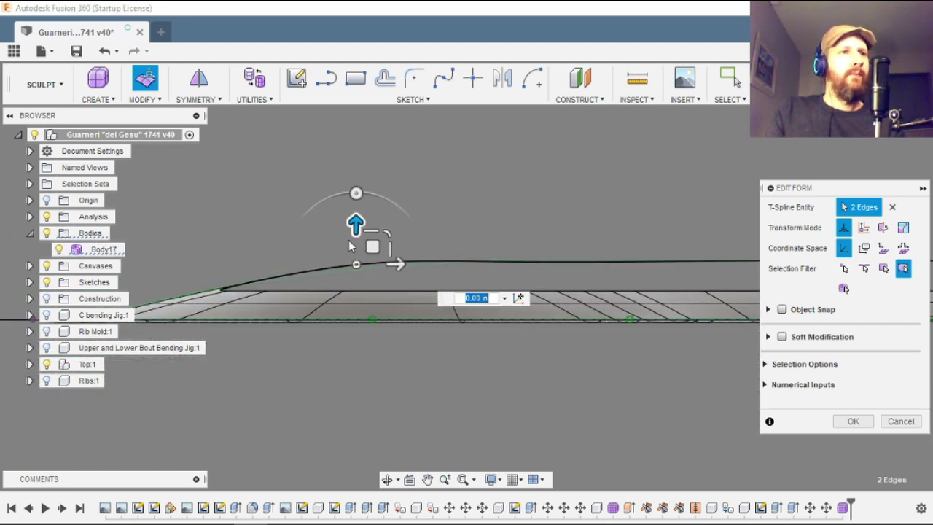
pyautogui.moveTo(361, 231); pyautogui.dragTo(383, 243)
pyautogui.scroll(4, 383, 270)
pyautogui.moveTo(465, 240); pyautogui.dragTo(483, 260)
pyautogui.moveTo(474, 211); pyautogui.dragTo(473, 203)
# - Lift the next edge pair of the centre strip about 0.012 in onto the arch curve
pyautogui.scroll(-3, 364, 248)
pyautogui.scroll(4, 609, 248)
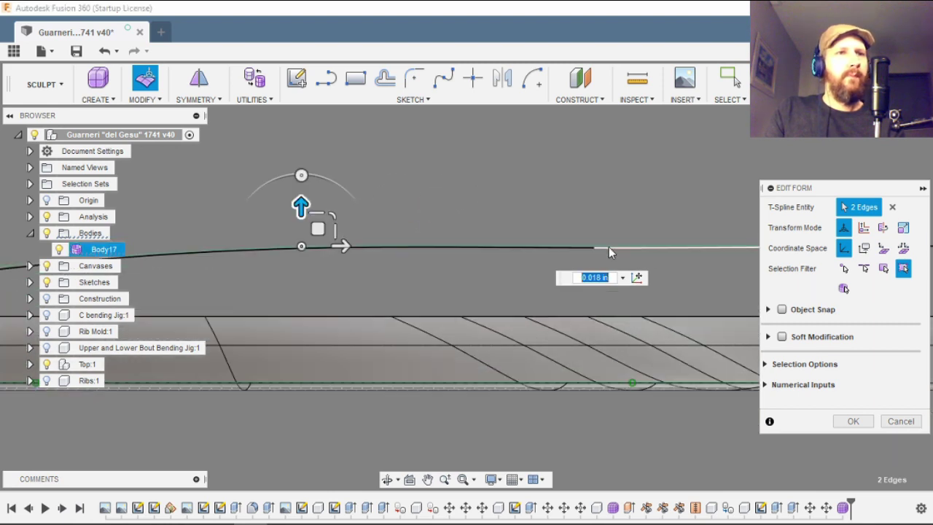
pyautogui.moveTo(563, 234); pyautogui.dragTo(583, 253)
pyautogui.moveTo(573, 204); pyautogui.dragTo(573, 194)
pyautogui.scroll(-6, 313, 300)
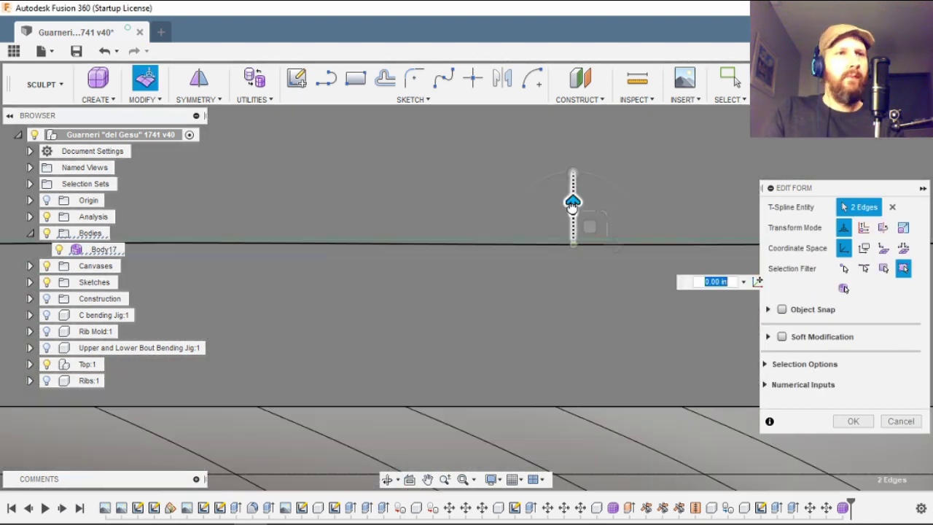
pyautogui.moveTo(572, 203); pyautogui.dragTo(573, 194)
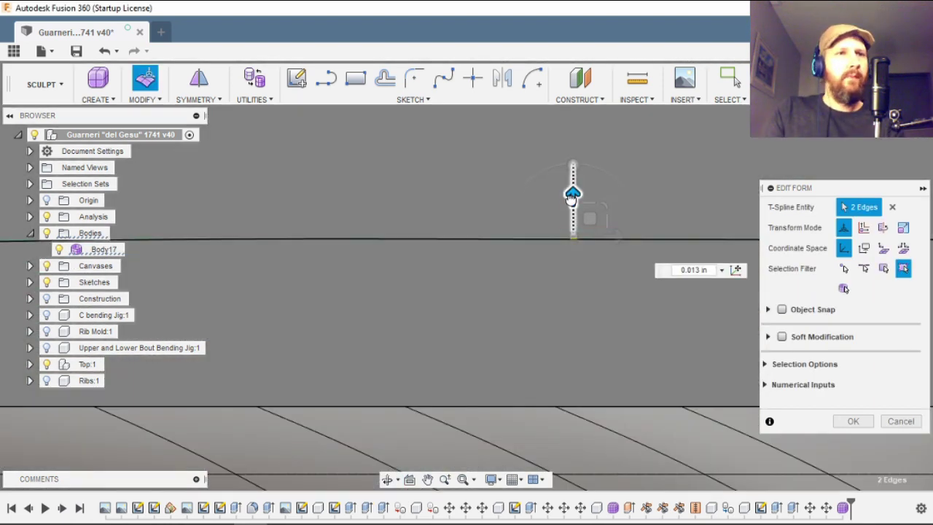
# - Merge the facing end edge pairs of the two centre strip sections with Merge Edge
pyautogui.scroll(-4, 342, 278)
pyautogui.keyDown('shift'); pyautogui.moveTo(314, 307); pyautogui.dragTo(457, 405, button='middle'); pyautogui.keyUp('shift')
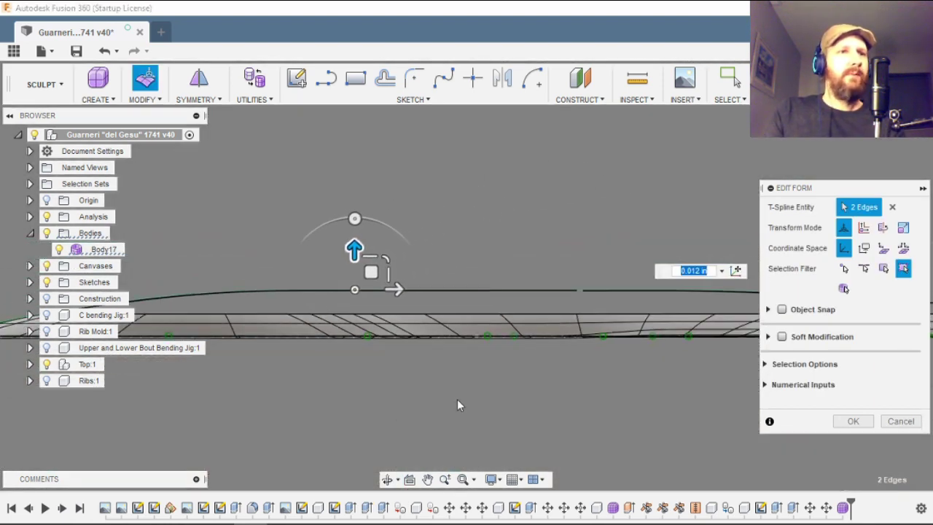
pyautogui.click(385, 483)
pyautogui.moveTo(447, 354); pyautogui.dragTo(559, 398)
pyautogui.scroll(3, 618, 343)
pyautogui.scroll(3, 497, 329)
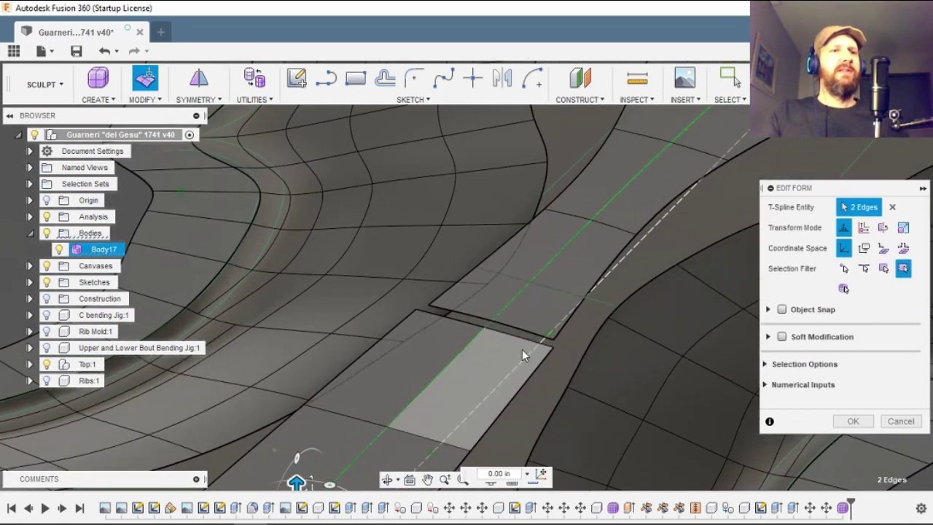
pyautogui.click(527, 341)
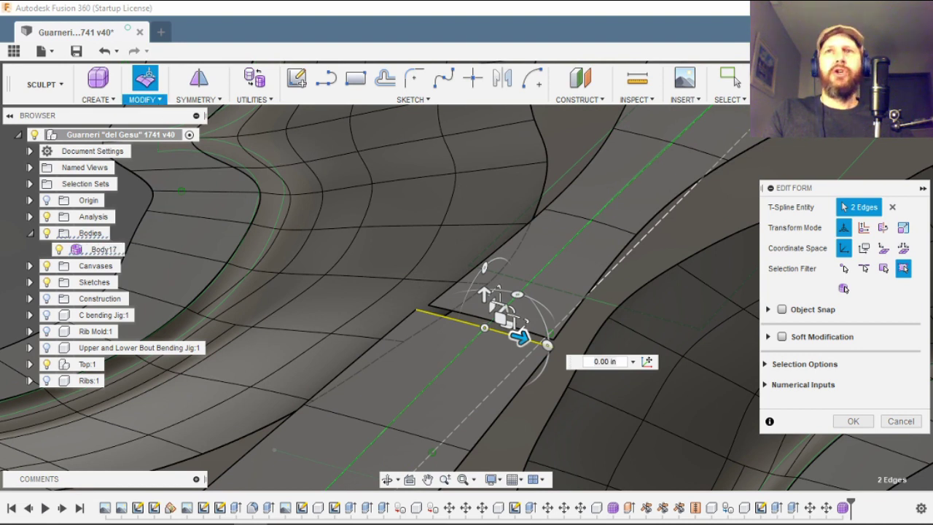
pyautogui.click(756, 164)
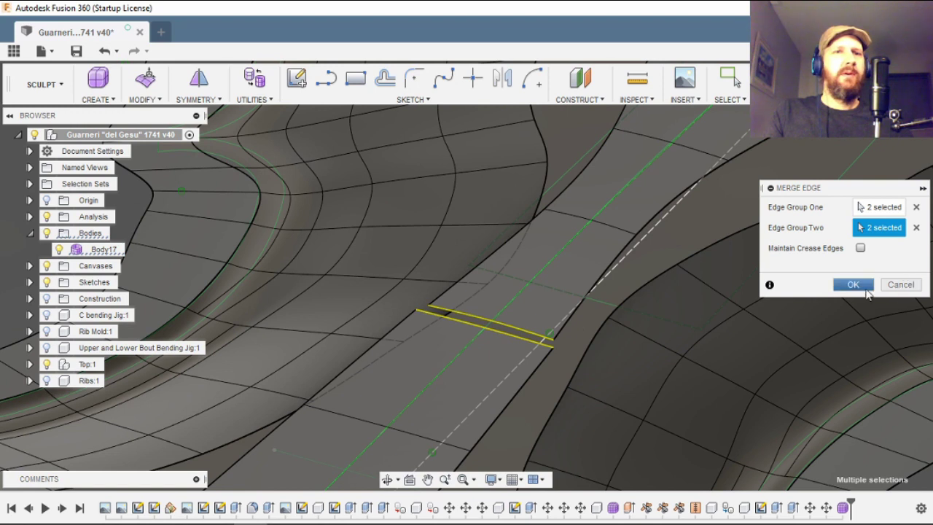
pyautogui.click(865, 288)
# - Lower the long outer edges of the joined centre strip by about 0.034 in with Edit Form
pyautogui.scroll(-5, 614, 236)
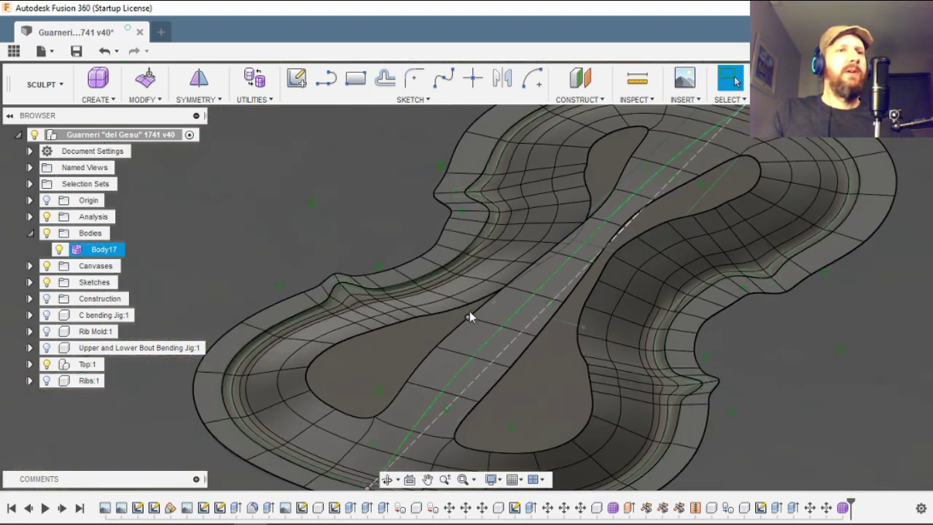
pyautogui.scroll(-2, 564, 375)
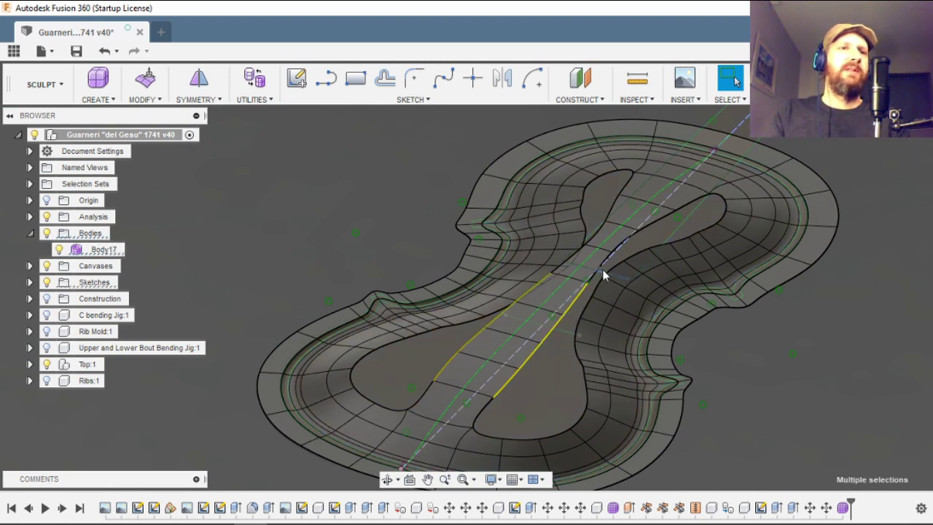
pyautogui.scroll(3, 612, 257)
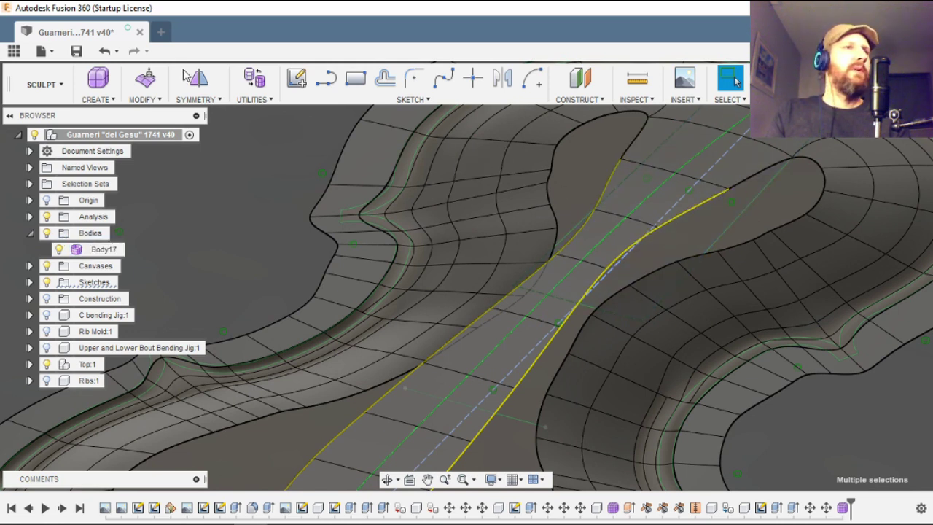
pyautogui.click(144, 81)
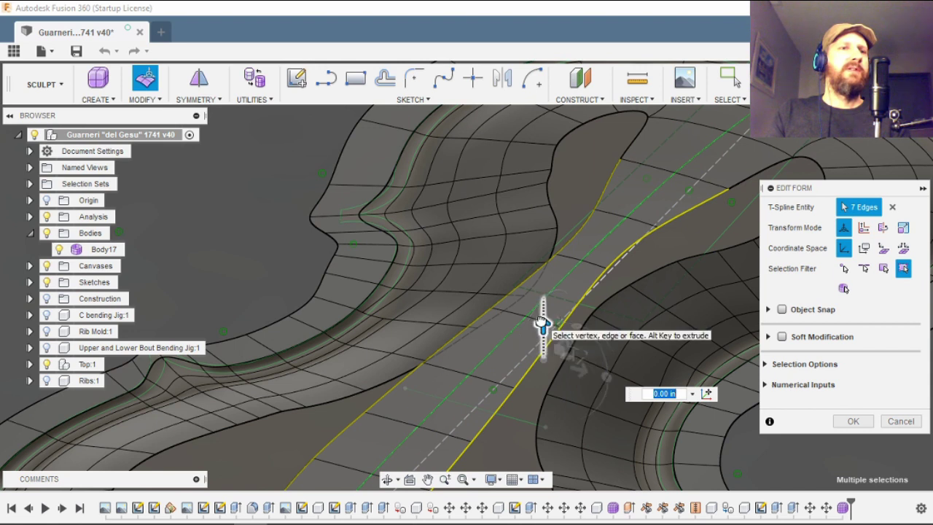
pyautogui.moveTo(542, 323); pyautogui.dragTo(542, 326)
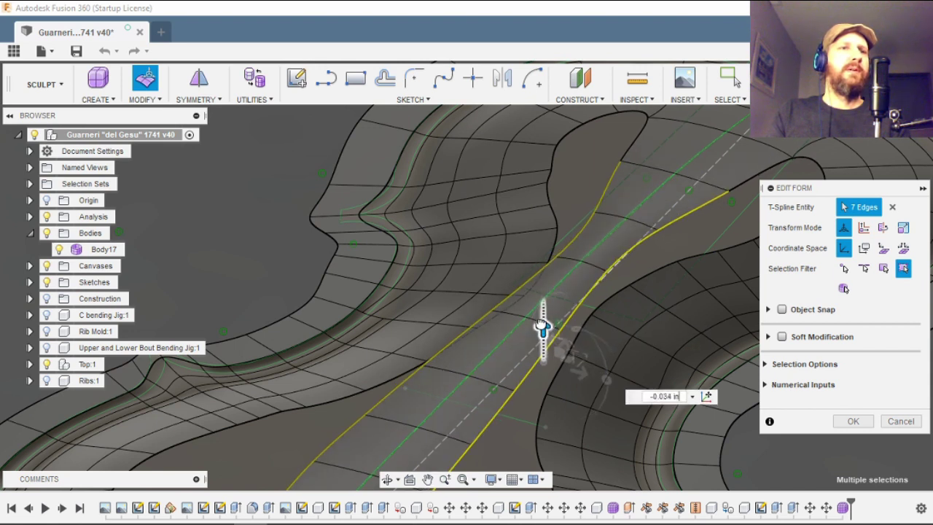
pyautogui.scroll(-3, 596, 258)
pyautogui.scroll(-2, 488, 348)
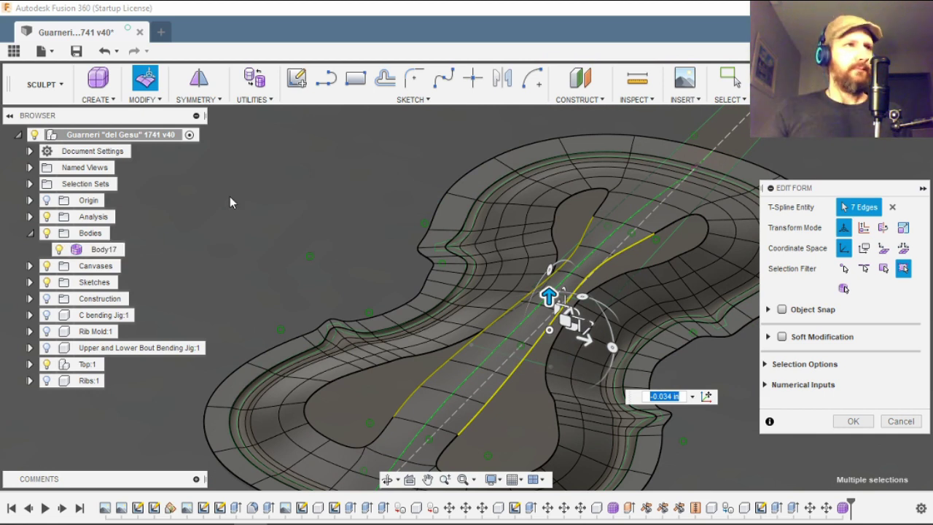
pyautogui.press('Escape')
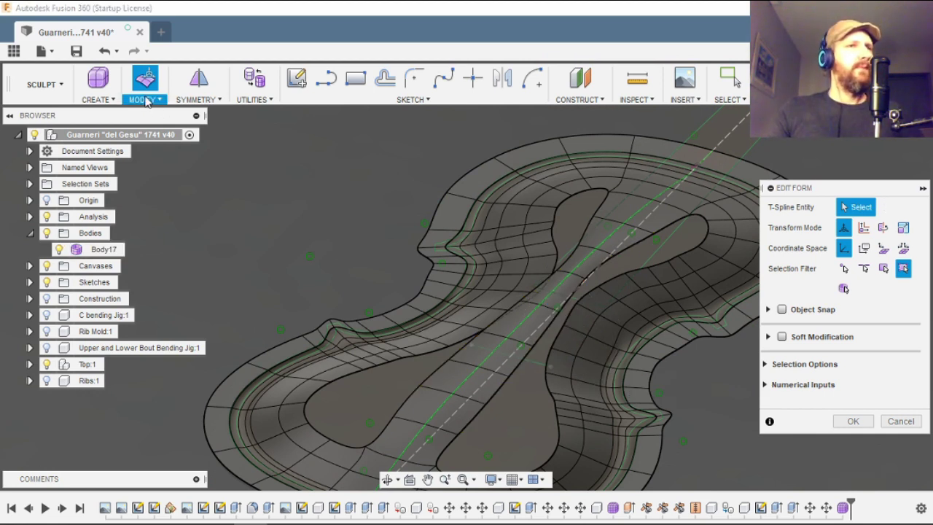
# - Undo the last operation and merge the first three outer strip edges with the border edges around the lower bout opening
pyautogui.rightClick(238, 299)
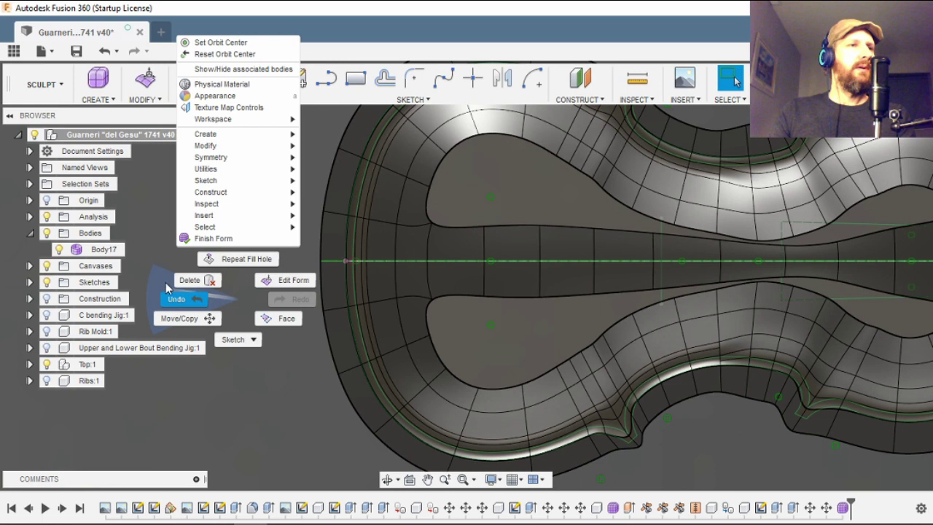
pyautogui.click(128, 238)
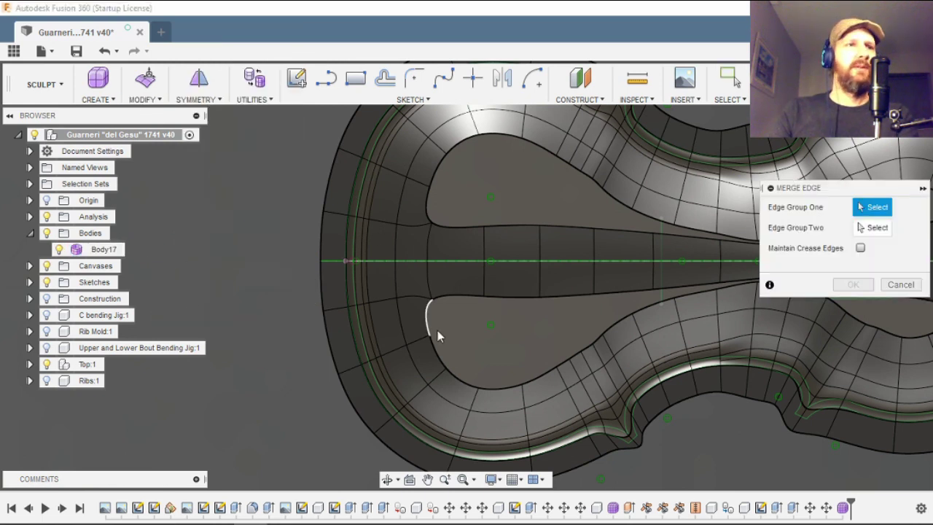
pyautogui.scroll(3, 451, 310)
pyautogui.click(461, 290)
pyautogui.click(539, 291)
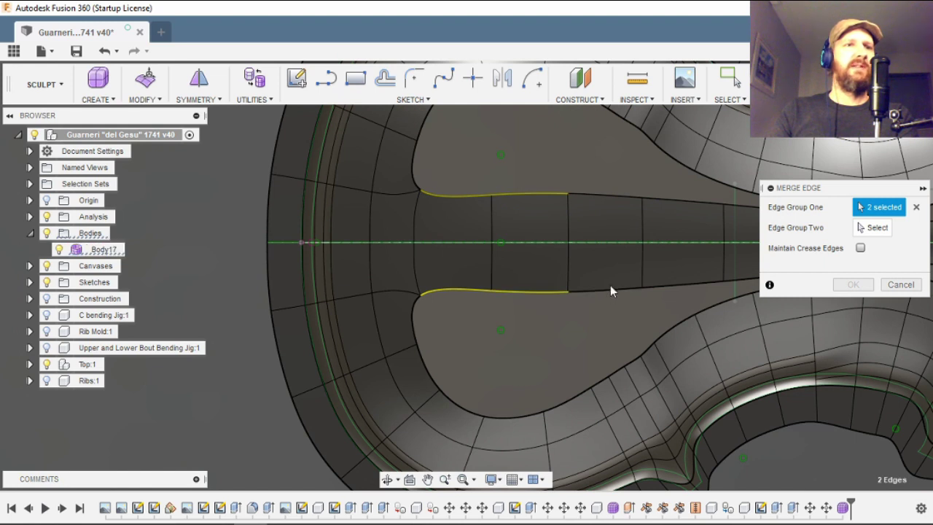
pyautogui.click(608, 290)
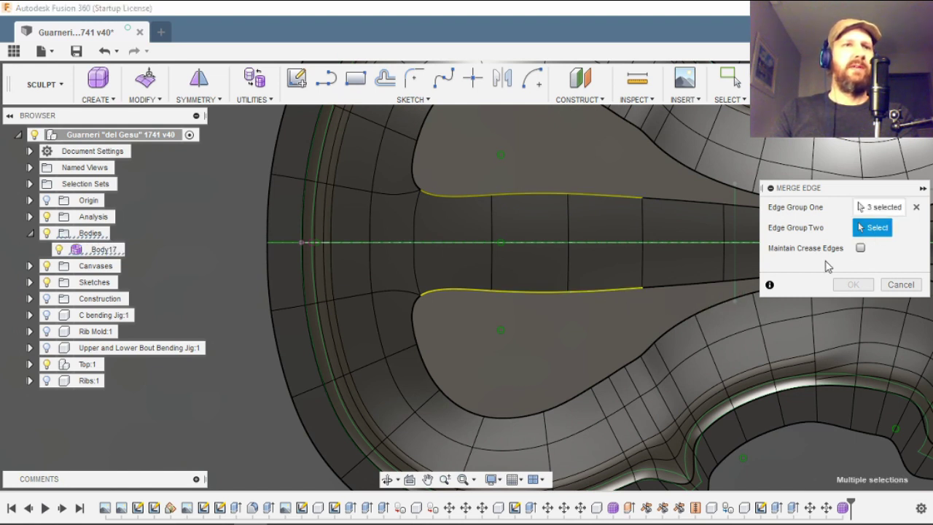
pyautogui.click(630, 360)
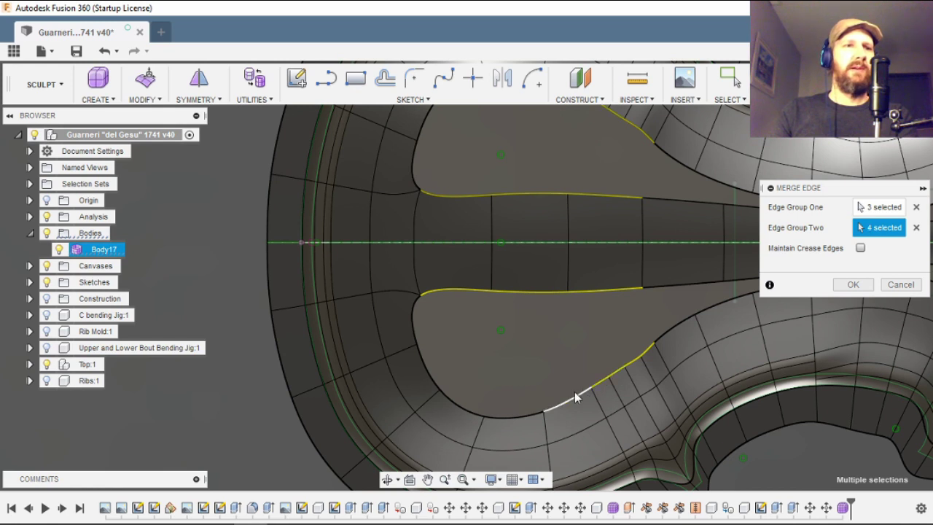
pyautogui.click(457, 409)
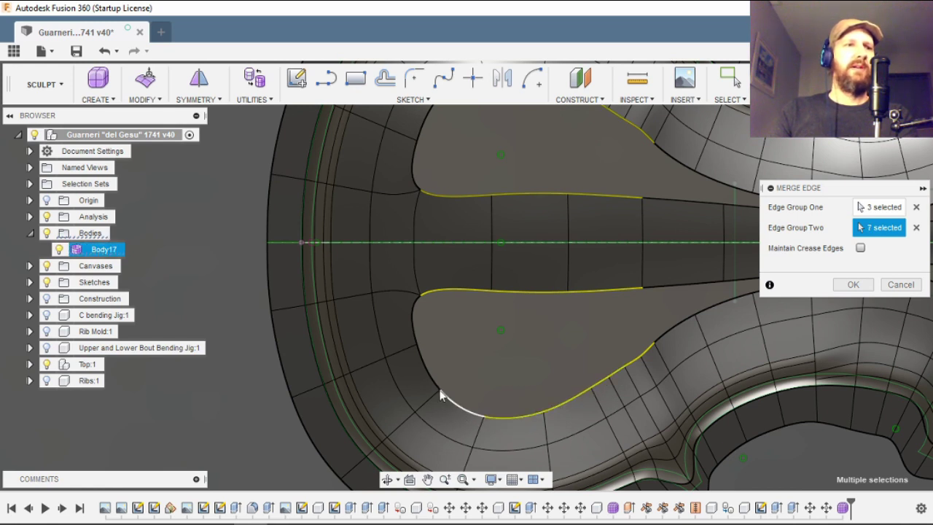
pyautogui.click(853, 286)
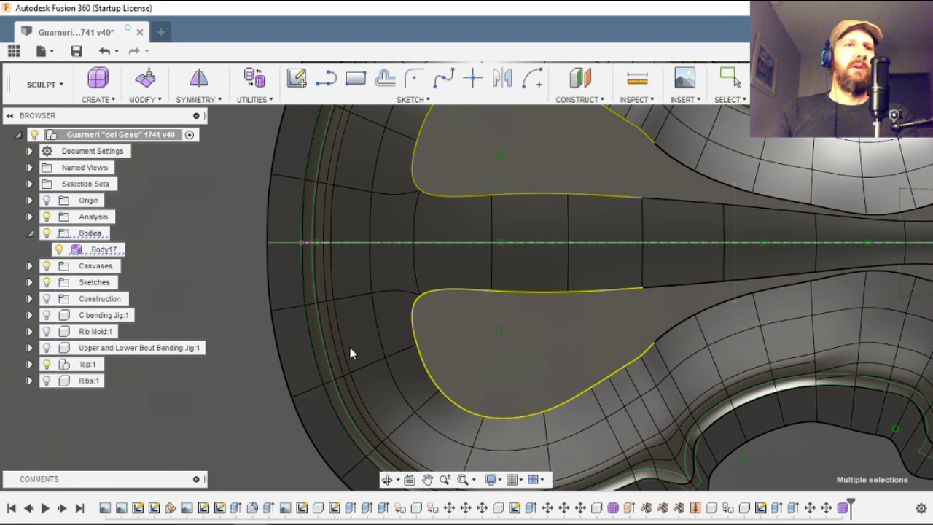
# - Merge the next three outer strip edges with the adjacent border edges along the waist on both sides
pyautogui.scroll(-5, 349, 348)
pyautogui.scroll(3, 545, 432)
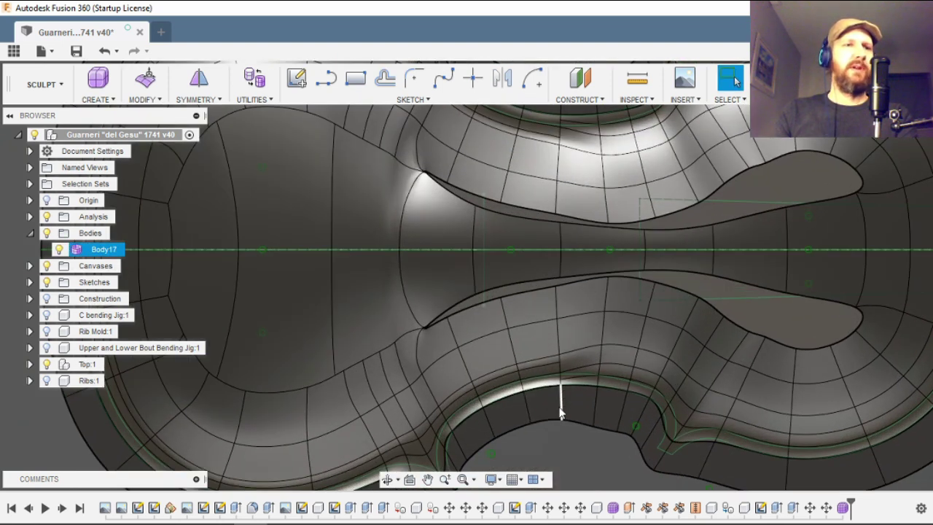
pyautogui.rightClick(595, 448)
pyautogui.click(602, 403)
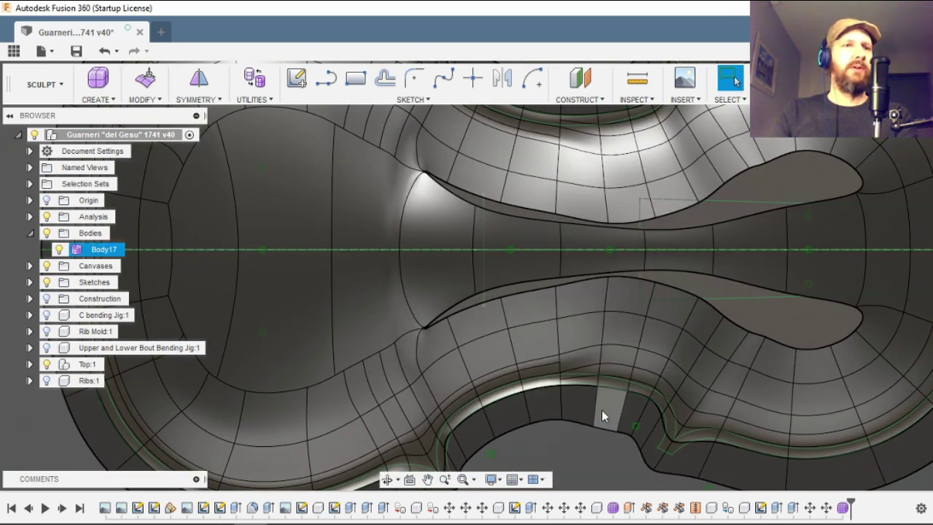
pyautogui.scroll(2, 437, 306)
pyautogui.click(503, 275)
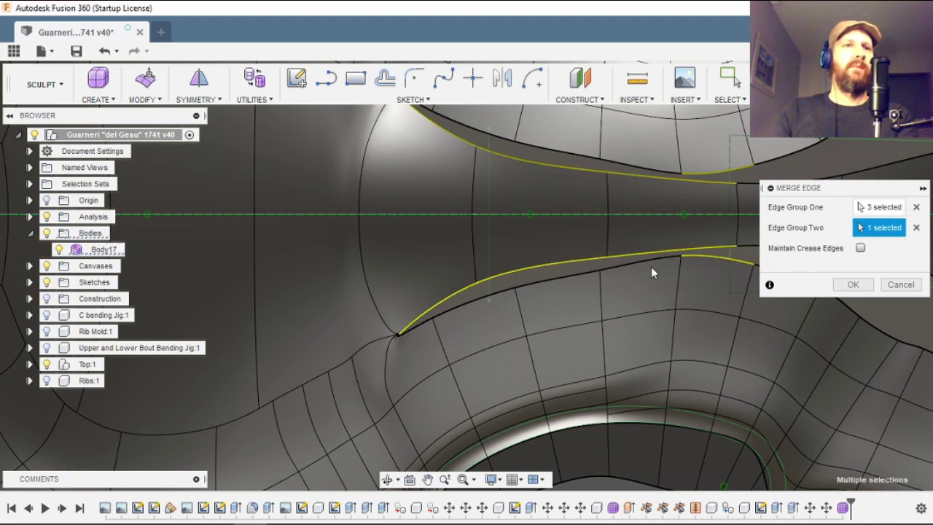
pyautogui.click(849, 288)
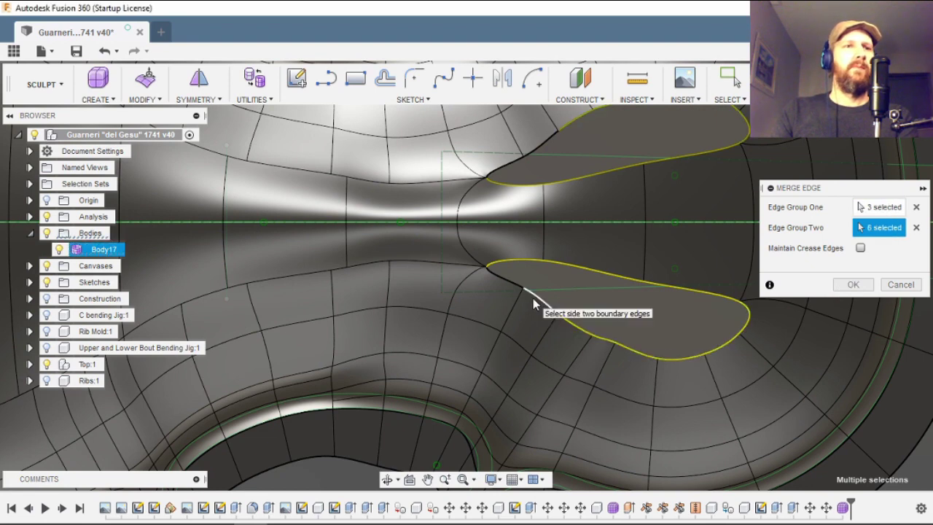
# - Merge the last three outer strip edges with the border edges around the upper bout opening
pyautogui.click(849, 286)
pyautogui.scroll(-5, 627, 257)
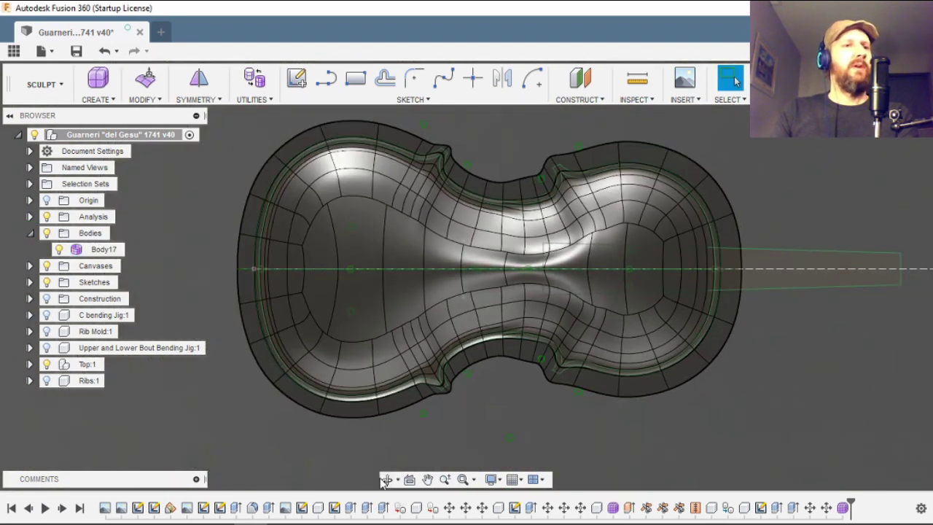
pyautogui.keyDown('shift'); pyautogui.moveTo(386, 404); pyautogui.dragTo(579, 305, button='middle'); pyautogui.keyUp('shift')
pyautogui.scroll(3, 469, 318)
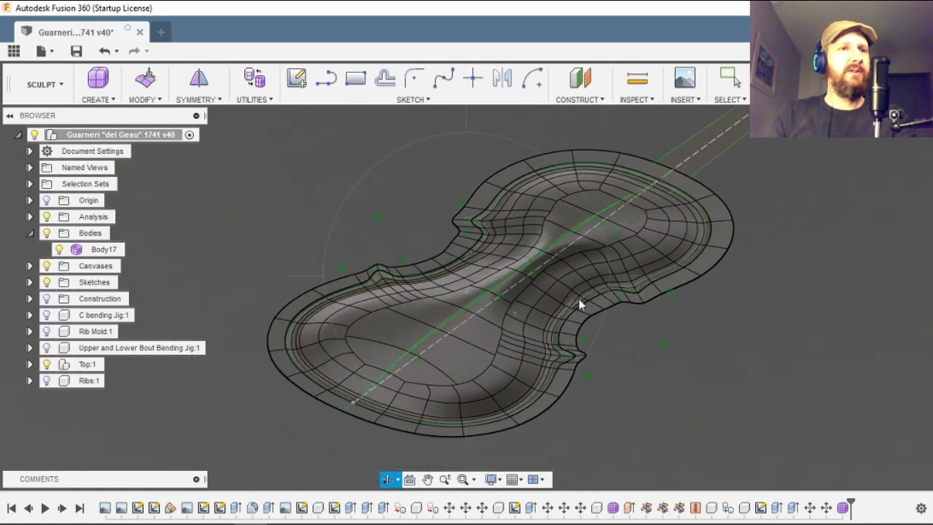
# - Try the Smooth command on all faces of the arched top with smoothing values of about 0.427 and 0.203
pyautogui.click(338, 305)
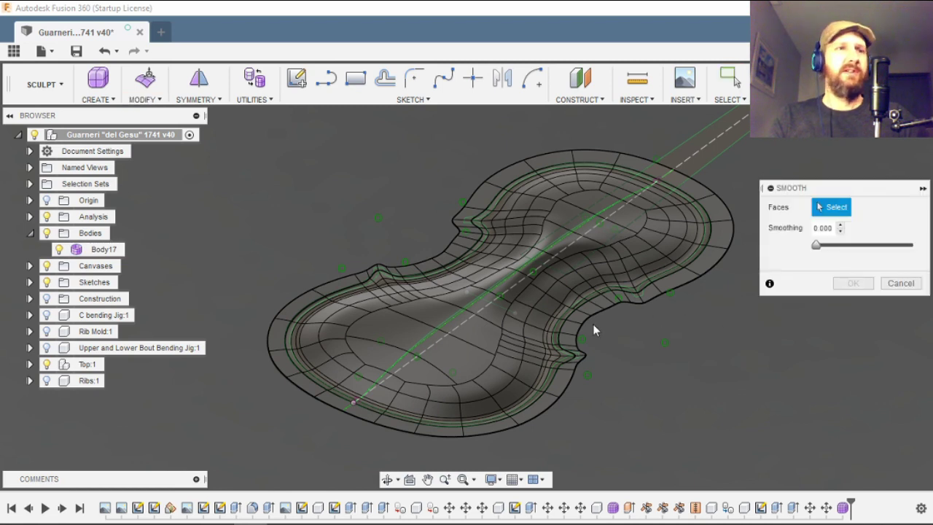
pyautogui.scroll(-3, 687, 416)
pyautogui.moveTo(686, 438); pyautogui.dragTo(320, 205)
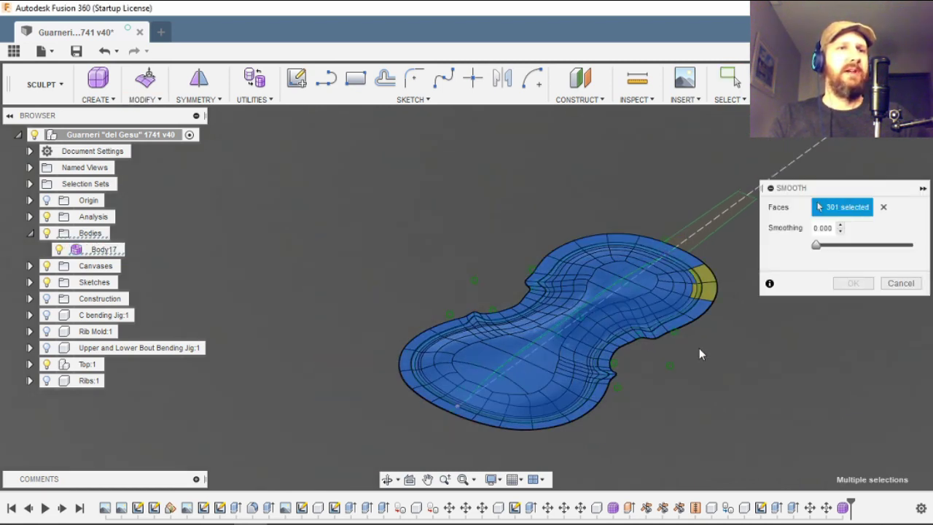
pyautogui.moveTo(732, 450); pyautogui.dragTo(337, 218)
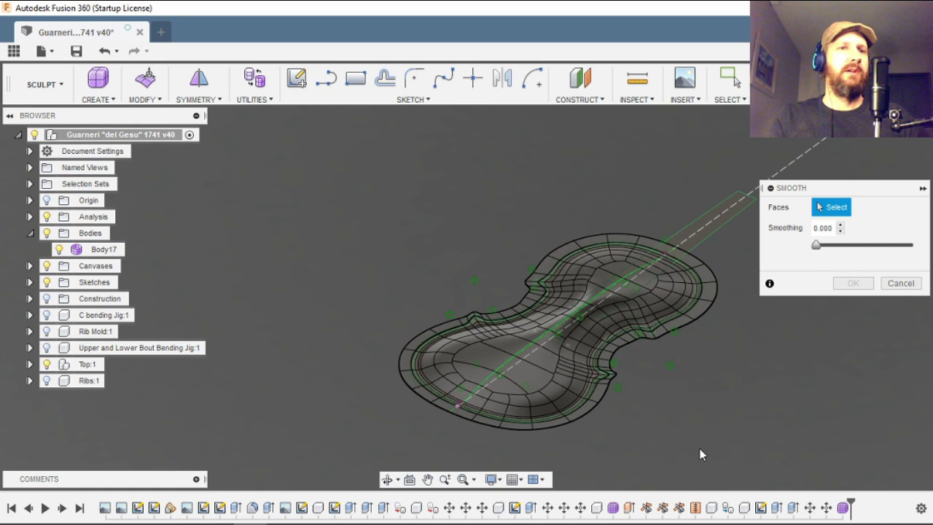
pyautogui.moveTo(699, 448); pyautogui.dragTo(336, 181)
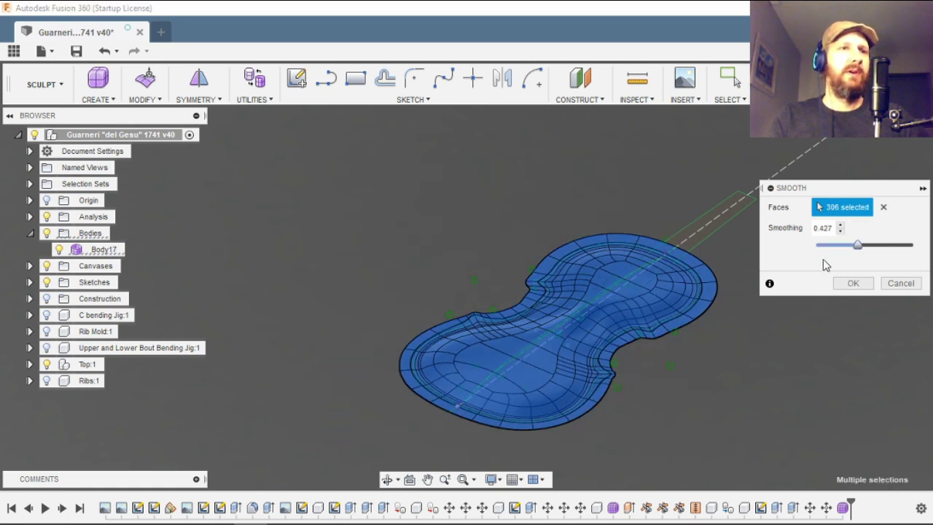
pyautogui.scroll(5, 565, 341)
pyautogui.scroll(-3, 578, 345)
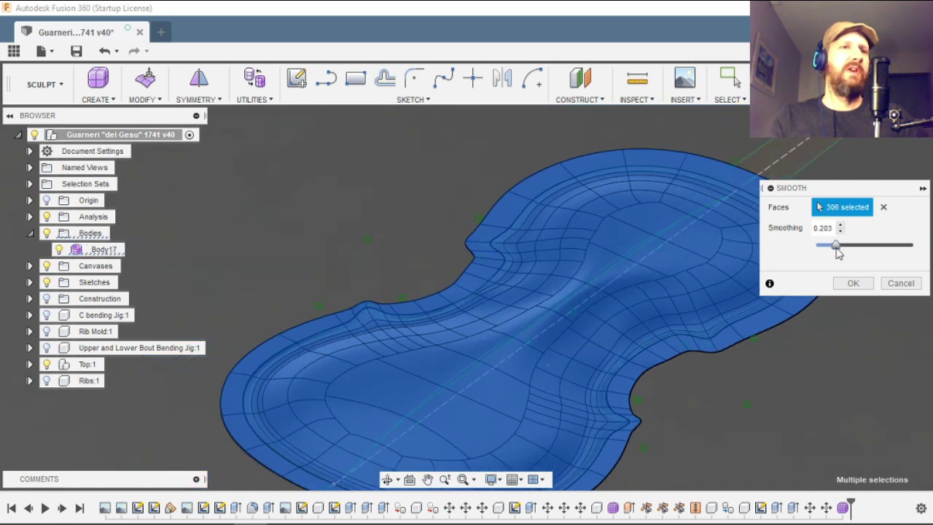
pyautogui.scroll(-2, 647, 327)
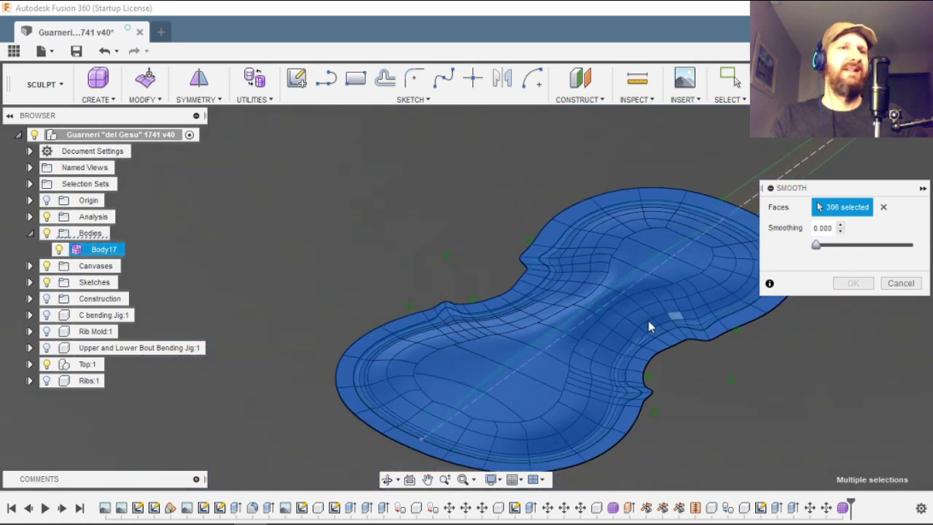
pyautogui.click(898, 283)
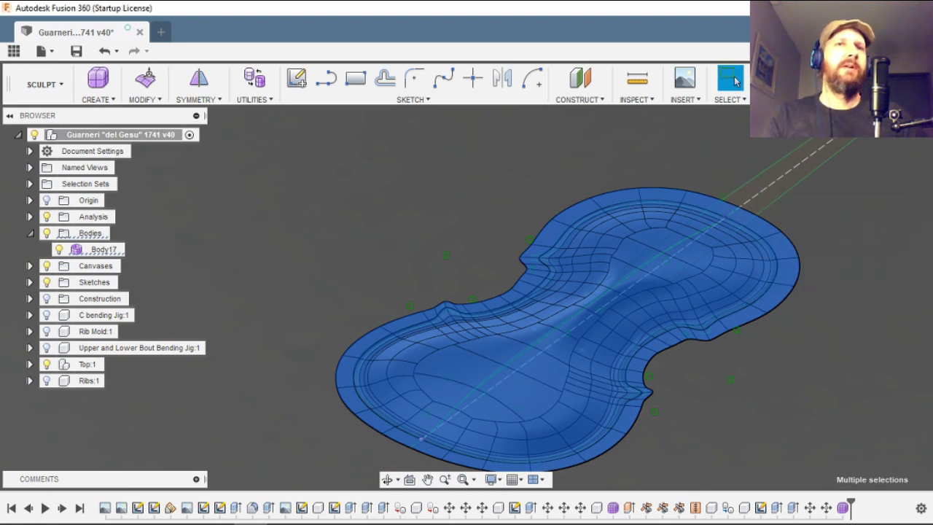
# - Deselect the faces and start Edit Form on the top while viewing its long arch profile side-on
pyautogui.click(893, 125)
pyautogui.scroll(4, 475, 338)
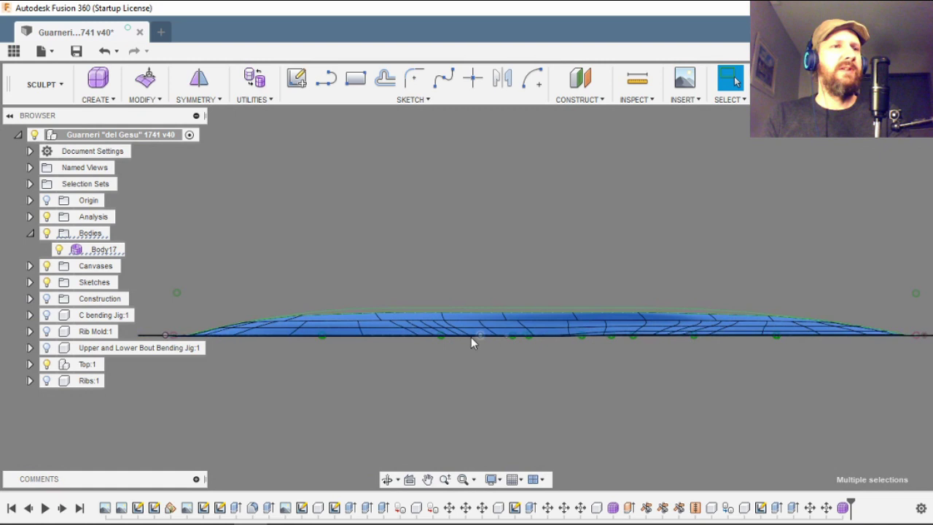
pyautogui.click(401, 226)
pyautogui.click(145, 78)
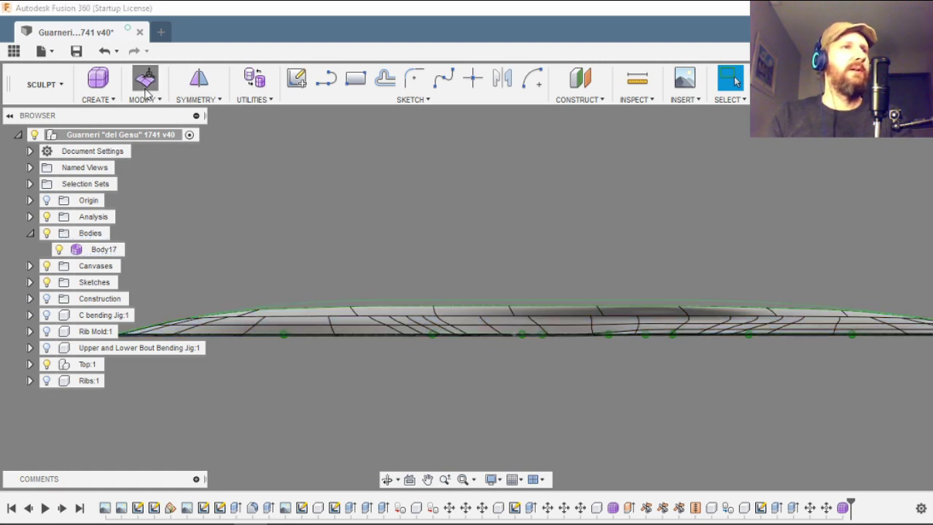
pyautogui.scroll(1, 423, 319)
pyautogui.scroll(1, 332, 309)
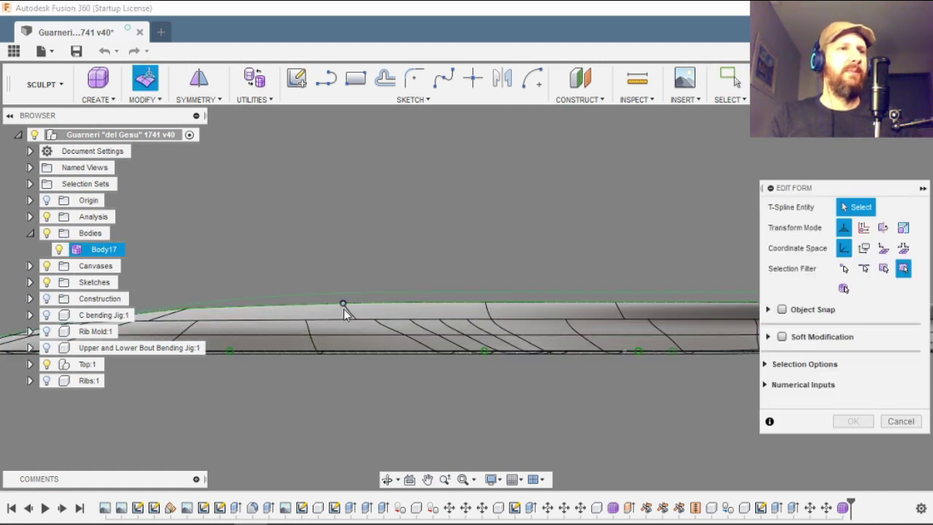
pyautogui.click(306, 311)
pyautogui.moveTo(272, 299)
pyautogui.mouseDown()
pyautogui.moveTo(272, 276)
pyautogui.moveTo(271, 287)
pyautogui.mouseUp()
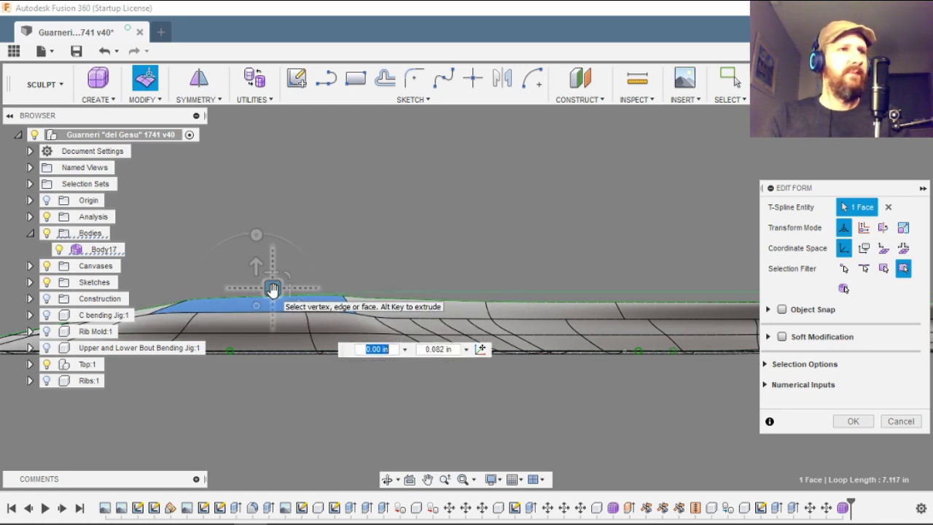
pyautogui.hotkey('ctrl', 'z')
# - Raise the four centre-line vertices from the lower bout to the waist towards the long arch curve
pyautogui.click(343, 305)
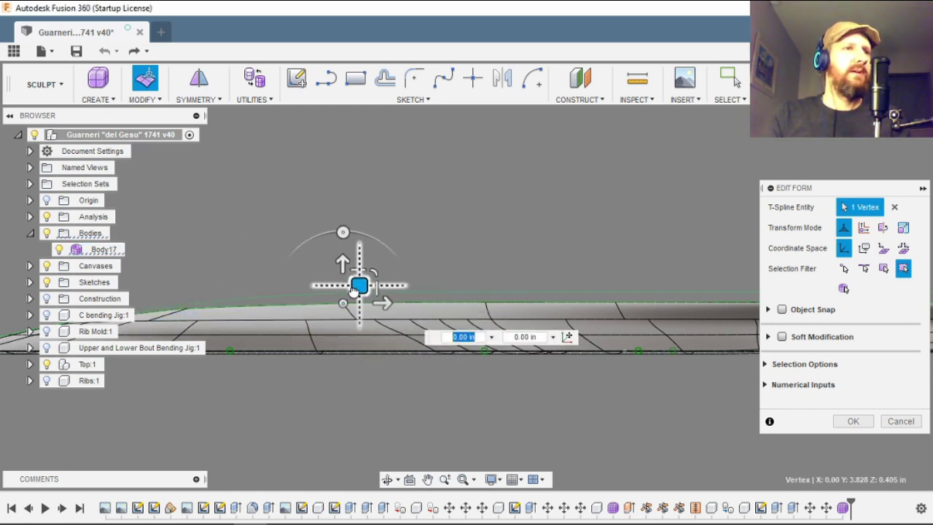
pyautogui.moveTo(353, 290); pyautogui.dragTo(354, 263)
pyautogui.click(486, 302)
pyautogui.moveTo(500, 289); pyautogui.dragTo(505, 270)
pyautogui.click(186, 307)
pyautogui.moveTo(204, 291); pyautogui.dragTo(231, 279)
pyautogui.scroll(2, 697, 284)
pyautogui.click(593, 311)
pyautogui.moveTo(608, 283); pyautogui.dragTo(608, 267)
# - Raise the next two centre-line vertices towards the upper bout onto the arch curve, the first by about 0.137 in
pyautogui.scroll(-2, 608, 267)
pyautogui.moveTo(608, 267); pyautogui.dragTo(351, 274, button='middle')
pyautogui.click(478, 309)
pyautogui.moveTo(475, 263); pyautogui.dragTo(472, 247)
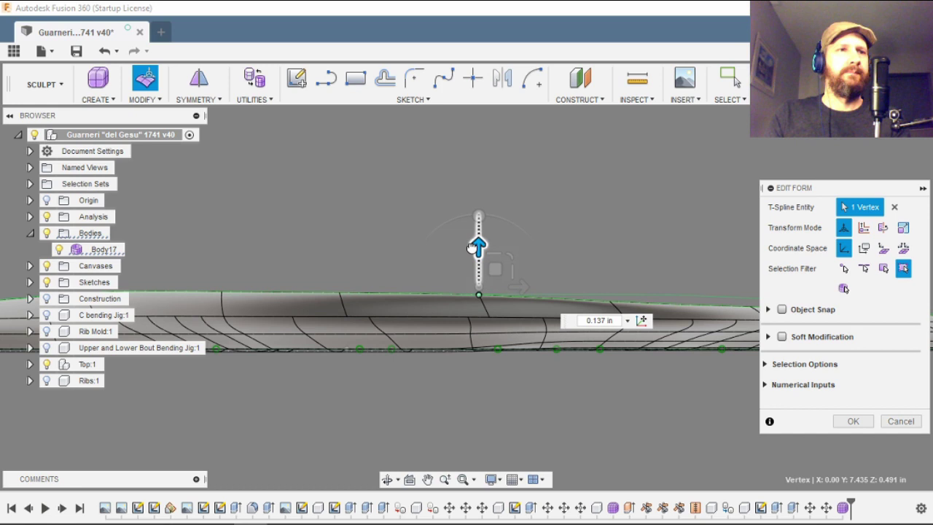
pyautogui.moveTo(472, 248); pyautogui.dragTo(341, 251, button='middle')
pyautogui.click(487, 311)
pyautogui.moveTo(487, 268); pyautogui.dragTo(487, 249)
pyautogui.scroll(-3, 277, 335)
pyautogui.scroll(3, 408, 343)
# - Fine-tune the lower bout's centre-line vertices against the arch curve, lowering one by about 0.008 in, and finish the form edit
pyautogui.click(379, 323)
pyautogui.moveTo(380, 282)
pyautogui.mouseDown()
pyautogui.moveTo(380, 267)
pyautogui.moveTo(387, 285)
pyautogui.mouseUp()
pyautogui.click(481, 326)
pyautogui.scroll(-3, 634, 331)
pyautogui.scroll(3, 153, 324)
pyautogui.click(393, 320)
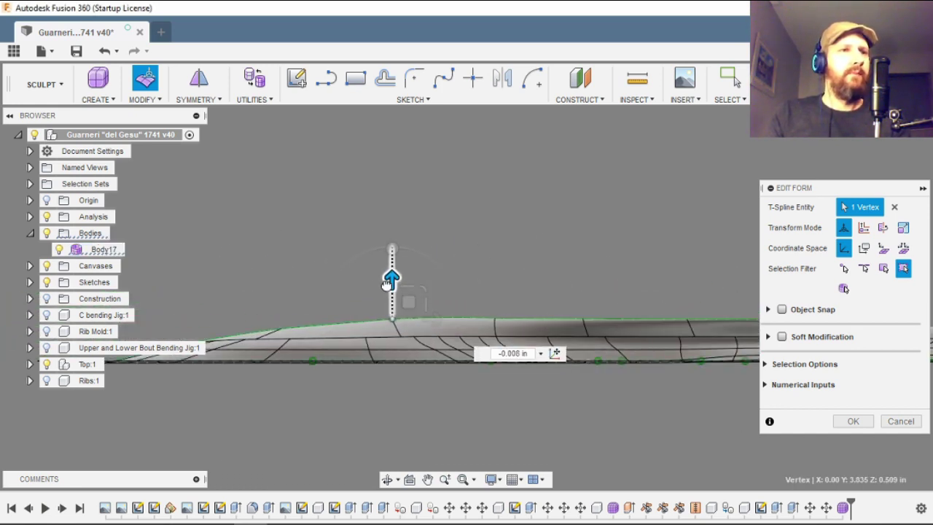
pyautogui.click(494, 319)
pyautogui.moveTo(489, 283); pyautogui.dragTo(492, 280)
pyautogui.keyDown('shift'); pyautogui.moveTo(492, 280); pyautogui.dragTo(517, 364, button='middle'); pyautogui.keyUp('shift')
pyautogui.scroll(-4, 517, 365)
pyautogui.click(853, 423)
pyautogui.click(468, 341)
pyautogui.keyDown('shift'); pyautogui.moveTo(452, 335); pyautogui.dragTo(612, 409, button='middle'); pyautogui.keyUp('shift')
pyautogui.click(613, 409)
pyautogui.click(852, 422)
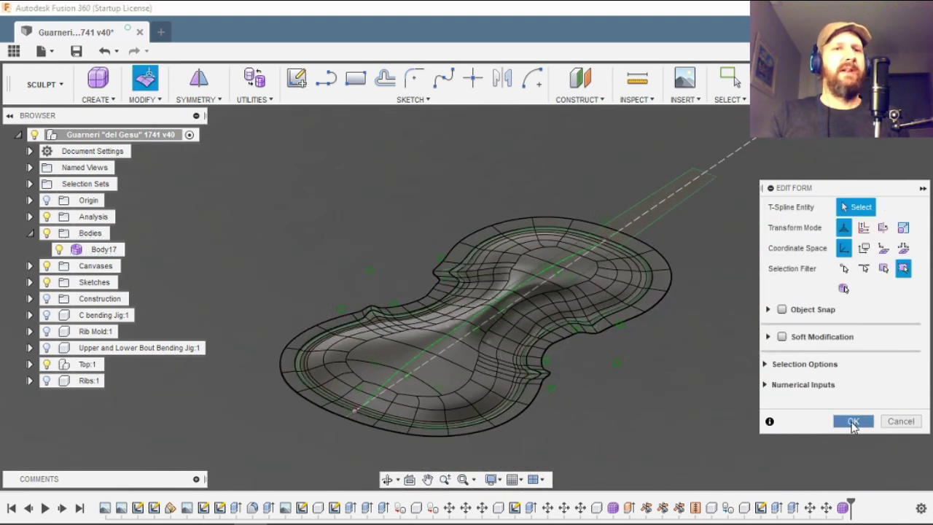
pyautogui.click(852, 422)
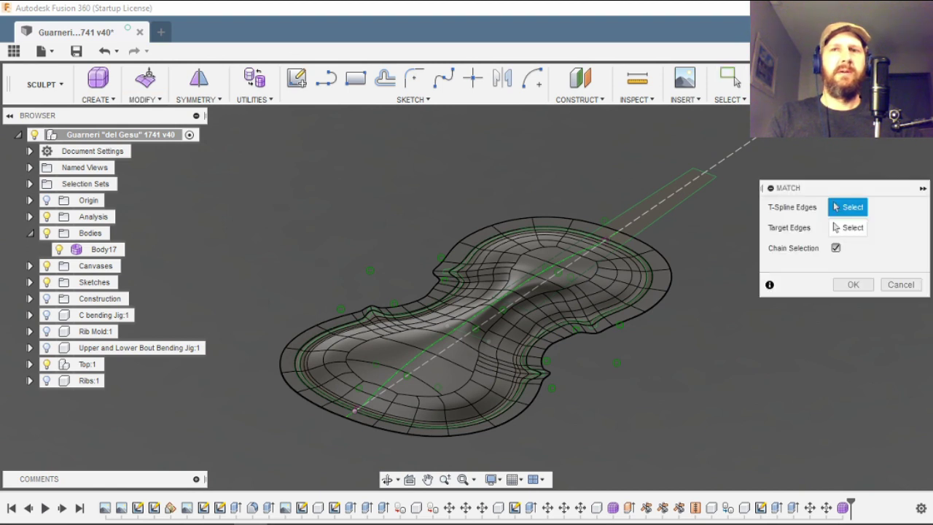
# - Dismiss the Match command and interpolate the T-spline body towards Surface Points
pyautogui.click(900, 285)
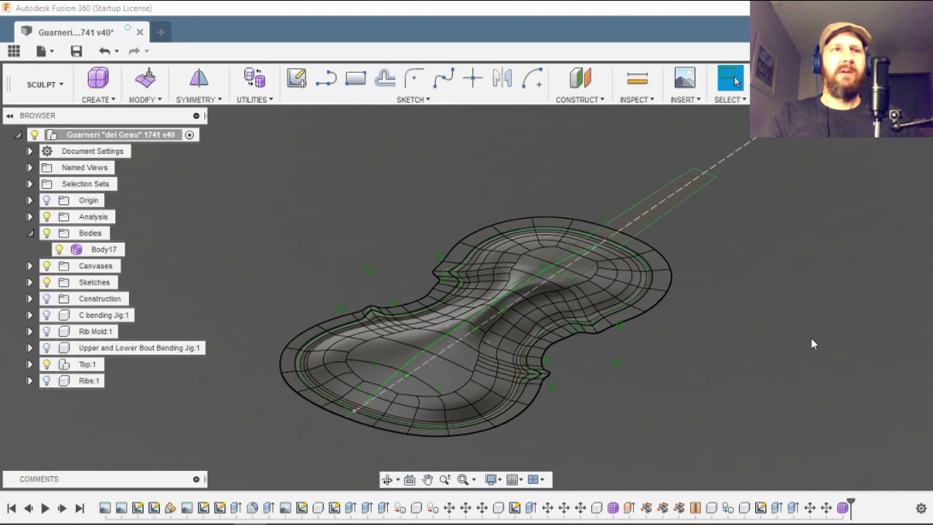
pyautogui.click(504, 385)
pyautogui.click(504, 385)
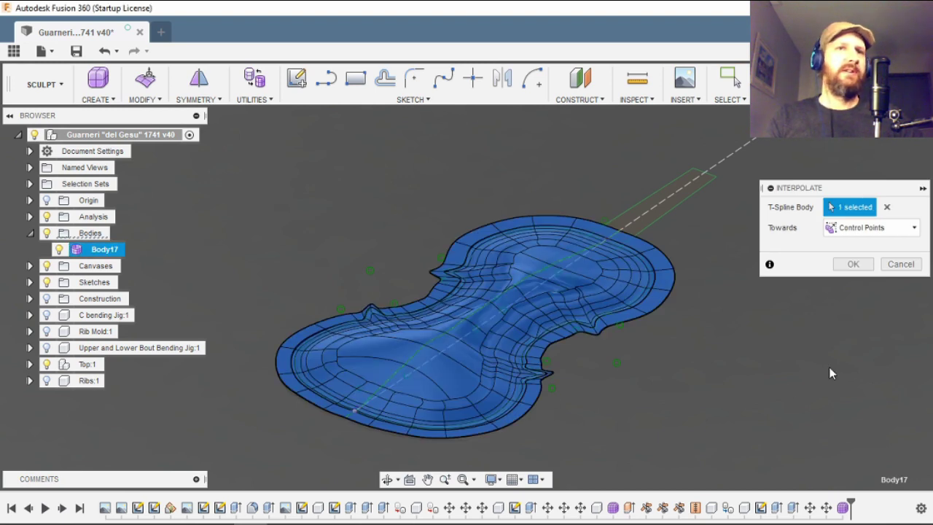
pyautogui.click(894, 229)
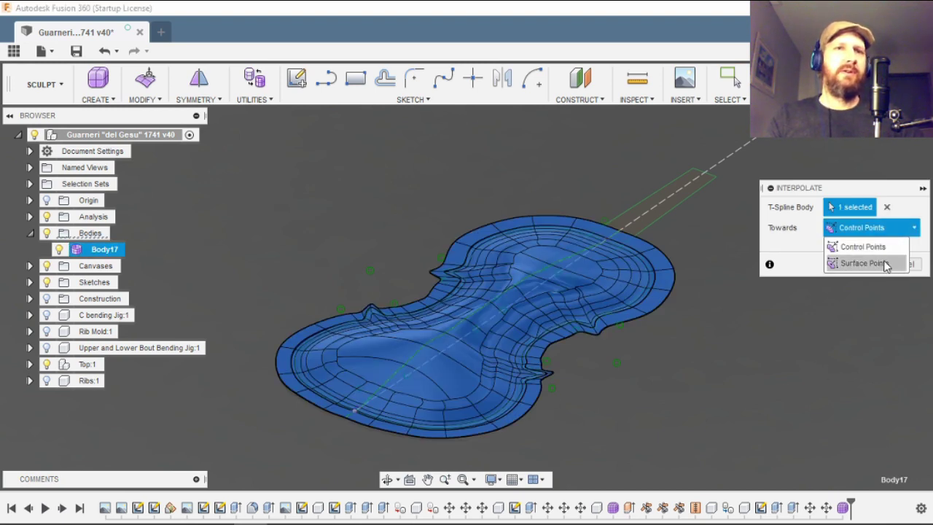
pyautogui.click(887, 263)
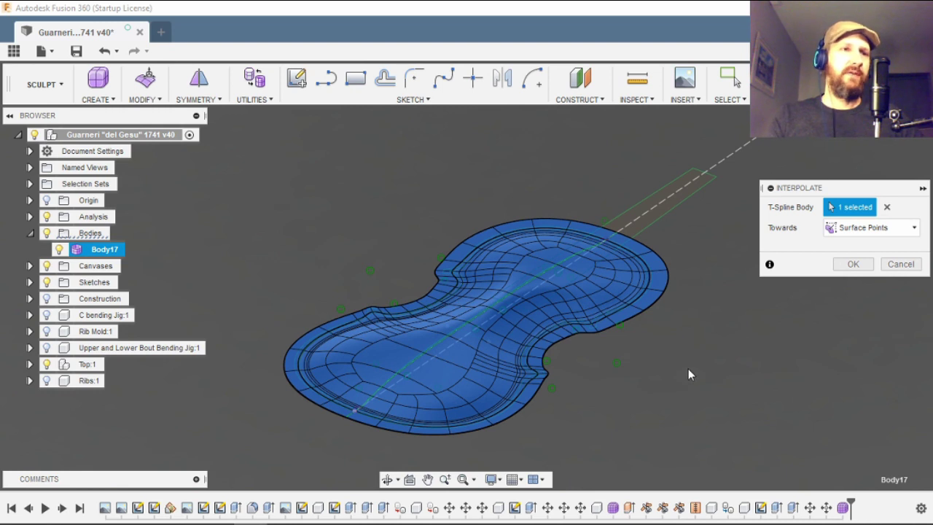
pyautogui.scroll(3, 287, 453)
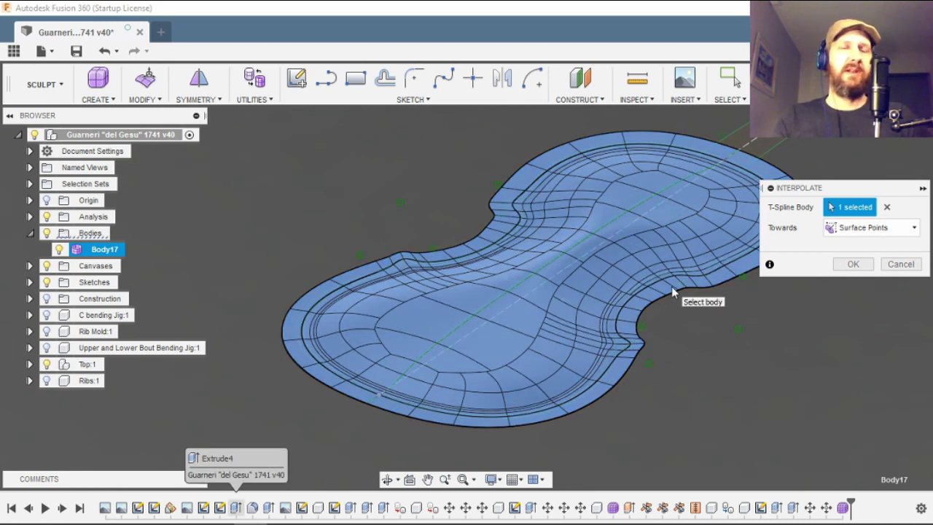
pyautogui.click(853, 264)
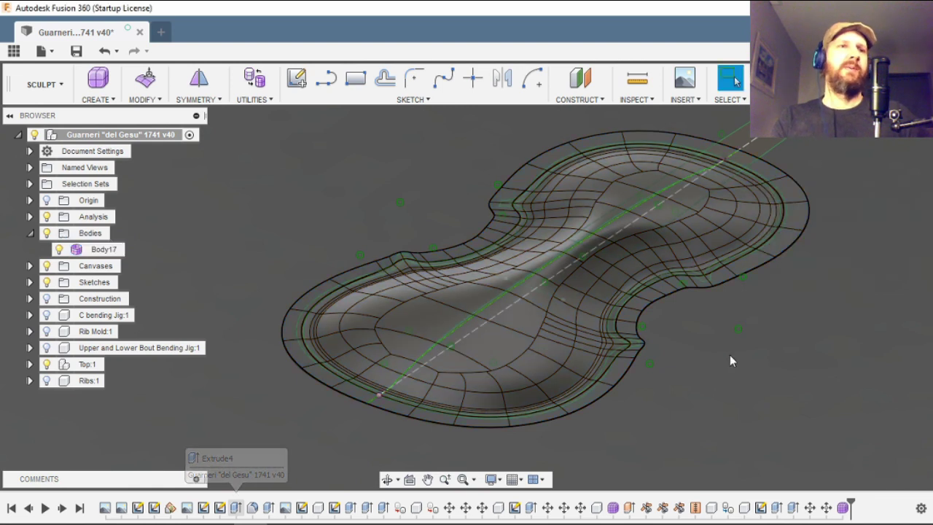
# - Examine the interpolated surface around the waist and lower bout, including the fit of its border to the outline sketch
pyautogui.click(387, 480)
pyautogui.moveTo(550, 338); pyautogui.dragTo(510, 307)
pyautogui.moveTo(458, 291); pyautogui.dragTo(604, 325)
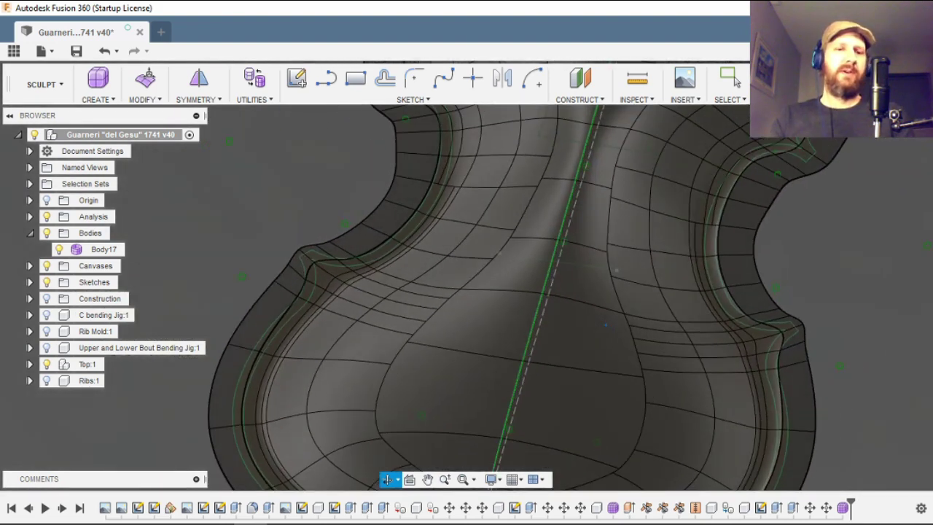
pyautogui.keyDown('shift'); pyautogui.moveTo(605, 325); pyautogui.dragTo(589, 329, button='middle'); pyautogui.keyUp('shift')
pyautogui.scroll(-2, 443, 348)
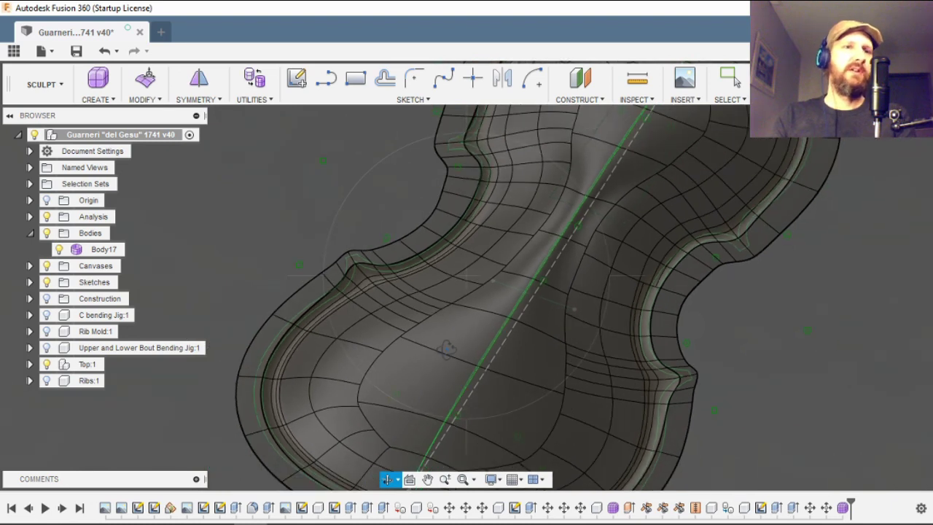
pyautogui.scroll(-2, 453, 355)
pyautogui.moveTo(453, 355); pyautogui.dragTo(503, 416)
pyautogui.scroll(4, 525, 435)
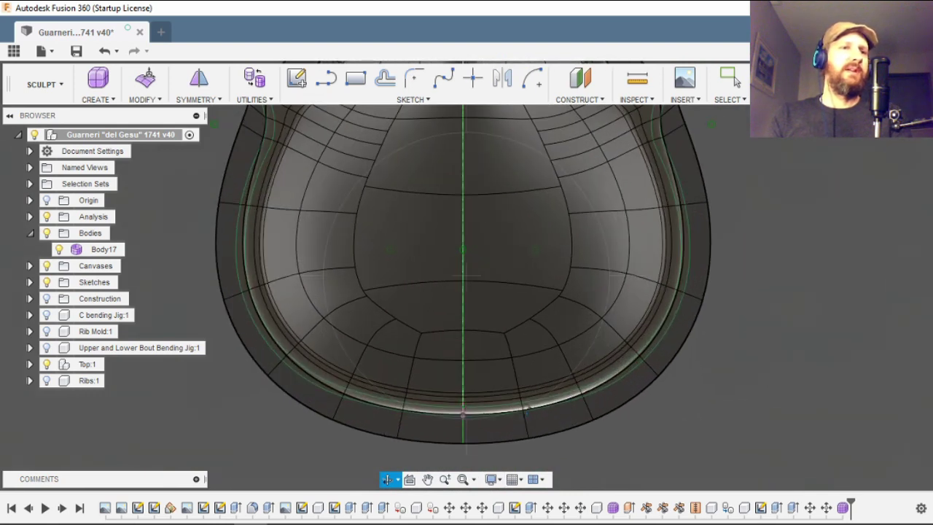
pyautogui.scroll(-2, 645, 400)
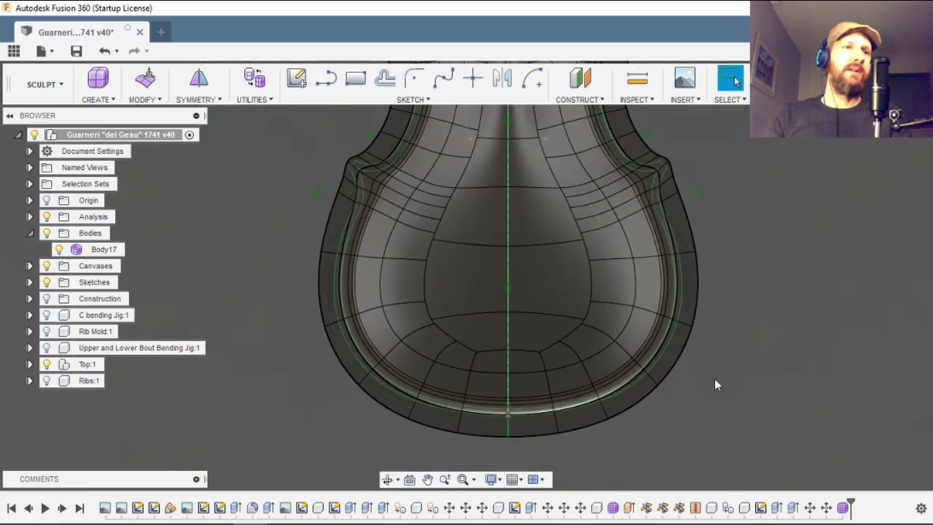
# - With Edit Form, shift the edge lines flanking the centre line at the lower bout's end by about -0.008 in and -0.029 in
pyautogui.click(145, 78)
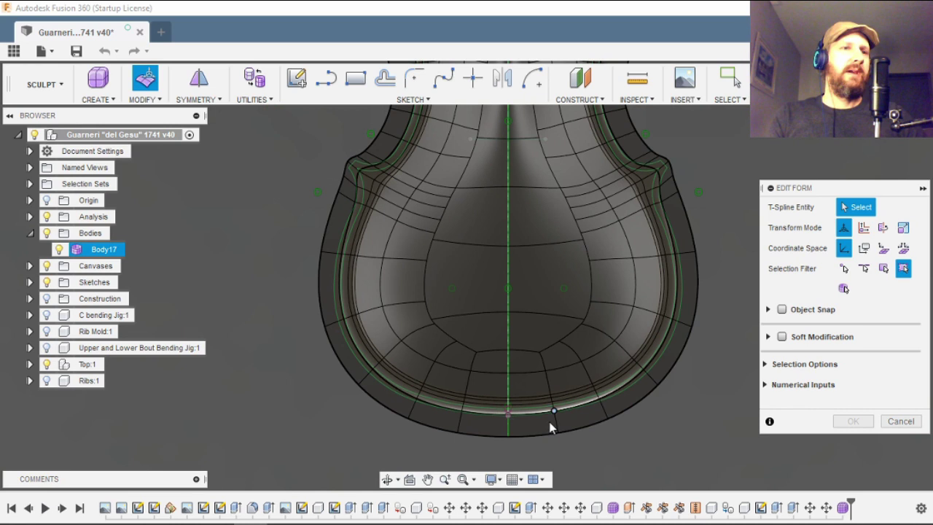
pyautogui.scroll(3, 544, 428)
pyautogui.scroll(2, 545, 394)
pyautogui.scroll(2, 566, 400)
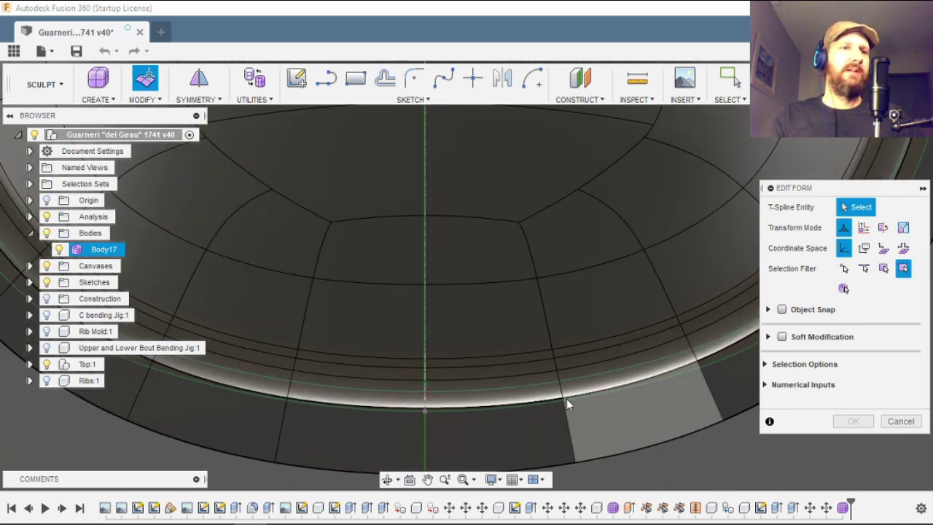
pyautogui.doubleClick(544, 326)
pyautogui.moveTo(565, 320); pyautogui.dragTo(563, 324)
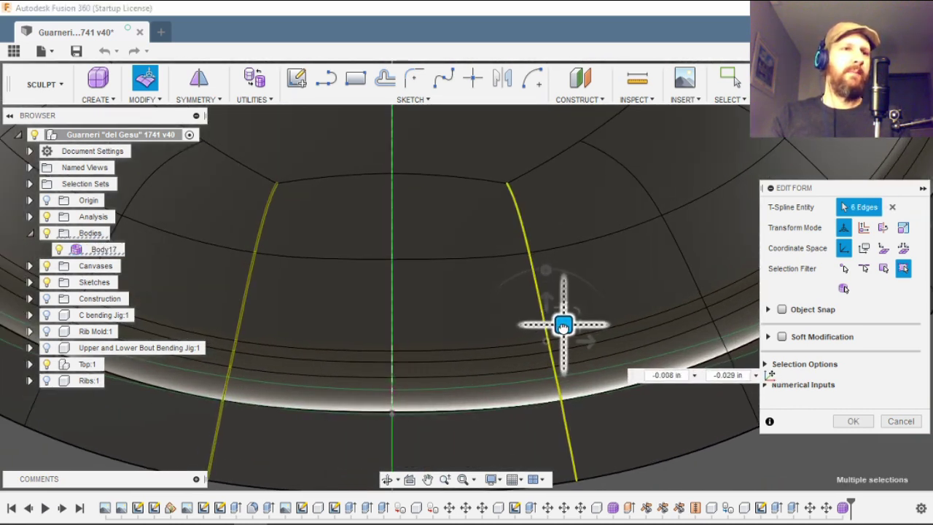
pyautogui.click(392, 241)
pyautogui.doubleClick(392, 302)
# - Shift the next two crosswise edge lines around the lower bout outward, the one nearer the centre by about 0.071 in and 0.035 in
pyautogui.keyDown('shift'); pyautogui.moveTo(368, 290); pyautogui.dragTo(568, 282, button='middle'); pyautogui.keyUp('shift')
pyautogui.scroll(1, 503, 224)
pyautogui.doubleClick(551, 251)
pyautogui.moveTo(564, 255); pyautogui.dragTo(592, 271)
pyautogui.doubleClick(414, 331)
pyautogui.moveTo(437, 337); pyautogui.dragTo(452, 346)
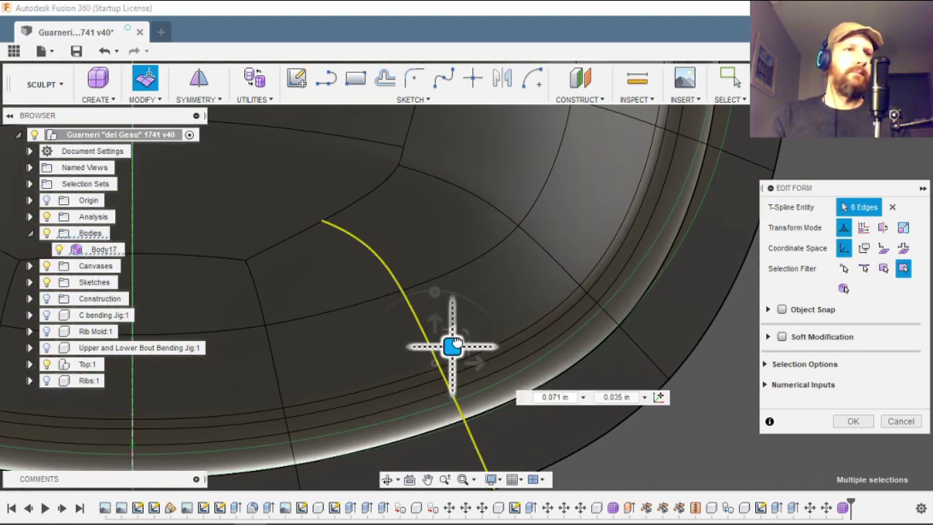
# - Space out the edge lines further up the lower bout's side, adjusting the diagonal one by about -0.02 in and 0.05 in
pyautogui.scroll(-1, 510, 218)
pyautogui.moveTo(598, 146); pyautogui.dragTo(522, 249, button='middle')
pyautogui.doubleClick(547, 235)
pyautogui.moveTo(563, 223); pyautogui.dragTo(581, 221)
pyautogui.doubleClick(485, 370)
pyautogui.moveTo(502, 360); pyautogui.dragTo(498, 353)
pyautogui.scroll(-4, 507, 401)
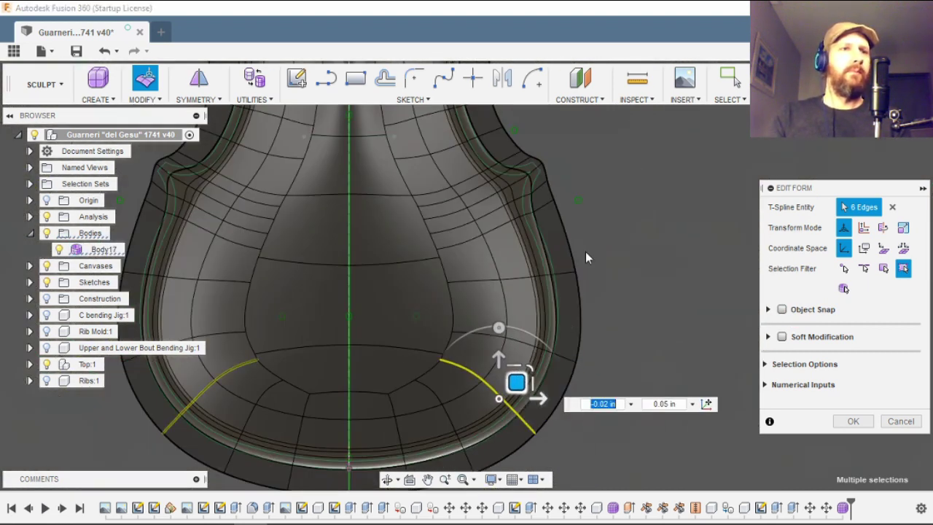
pyautogui.scroll(4, 585, 251)
pyautogui.click(468, 290)
pyautogui.doubleClick(484, 299)
pyautogui.keyDown('shift'); pyautogui.moveTo(487, 301); pyautogui.dragTo(489, 267, button='middle'); pyautogui.keyUp('shift')
# - Select the connected edges running from the arch to the outer border just above the lower corner and shift them slightly
pyautogui.scroll(-2, 408, 328)
pyautogui.doubleClick(251, 364)
pyautogui.click(310, 361)
pyautogui.keyDown('shift'); pyautogui.click(398, 336); pyautogui.keyUp('shift')
pyautogui.scroll(4, 462, 298)
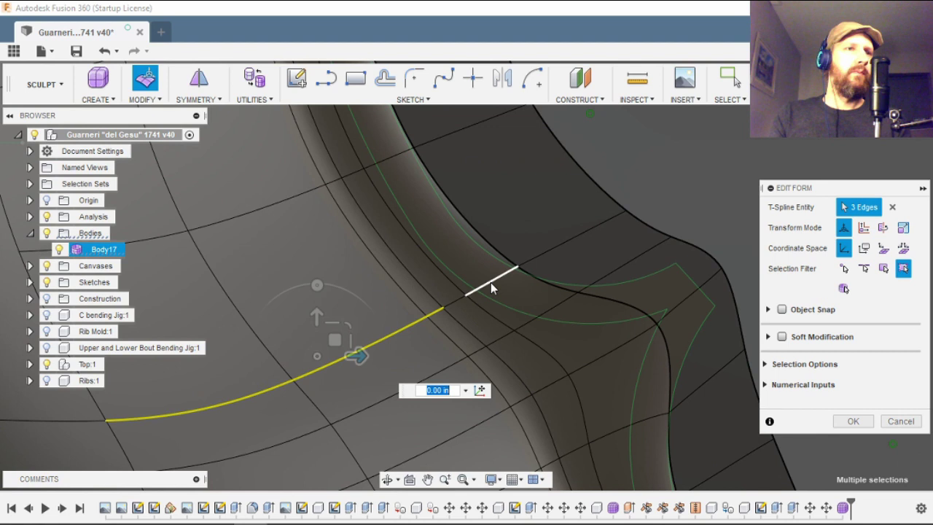
pyautogui.keyDown('shift'); pyautogui.click(490, 282); pyautogui.keyUp('shift')
pyautogui.keyDown('shift'); pyautogui.moveTo(545, 247); pyautogui.dragTo(530, 231); pyautogui.keyUp('shift')
pyautogui.keyDown('shift'); pyautogui.click(530, 231); pyautogui.keyUp('shift')
pyautogui.keyDown('shift'); pyautogui.click(560, 260); pyautogui.keyUp('shift')
pyautogui.keyDown('shift'); pyautogui.click(566, 246); pyautogui.keyUp('shift')
pyautogui.keyDown('shift'); pyautogui.click(570, 240); pyautogui.keyUp('shift')
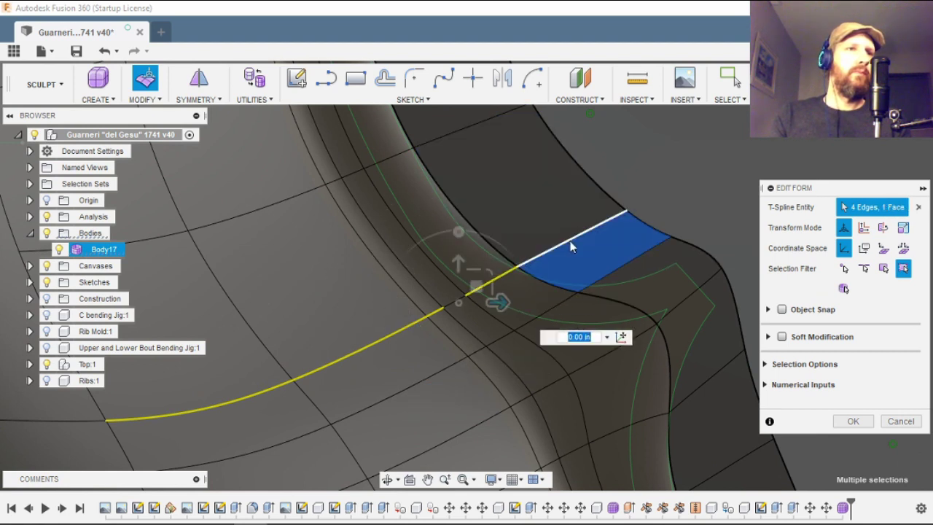
pyautogui.keyDown('shift'); pyautogui.click(571, 254); pyautogui.keyUp('shift')
pyautogui.moveTo(425, 298); pyautogui.dragTo(421, 297)
# - Adjust the edge lines crossing the waist, shifting the one just below the upper corners about 0.025 in towards the centre line
pyautogui.doubleClick(365, 171)
pyautogui.scroll(-3, 672, 389)
pyautogui.scroll(3, 503, 233)
pyautogui.doubleClick(474, 237)
pyautogui.moveTo(496, 220); pyautogui.dragTo(525, 225)
pyautogui.doubleClick(477, 240)
pyautogui.scroll(-3, 551, 387)
pyautogui.doubleClick(519, 276)
pyautogui.scroll(3, 519, 276)
pyautogui.moveTo(527, 263); pyautogui.dragTo(522, 263)
pyautogui.scroll(-3, 512, 337)
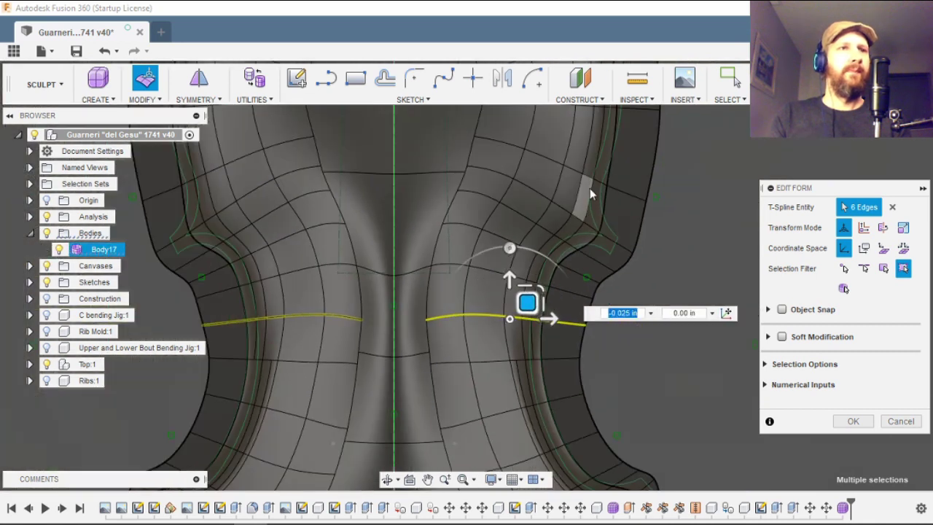
# - Select the five centre-line edges at the neck end of the upper bout, shift them about -0.012 in and 0.057 in, and finish the form edit
pyautogui.scroll(2, 583, 179)
pyautogui.keyDown('shift'); pyautogui.moveTo(538, 357); pyautogui.dragTo(418, 210, button='middle'); pyautogui.keyUp('shift')
pyautogui.click(245, 255)
pyautogui.click(245, 162)
pyautogui.click(221, 207)
pyautogui.scroll(3, 245, 169)
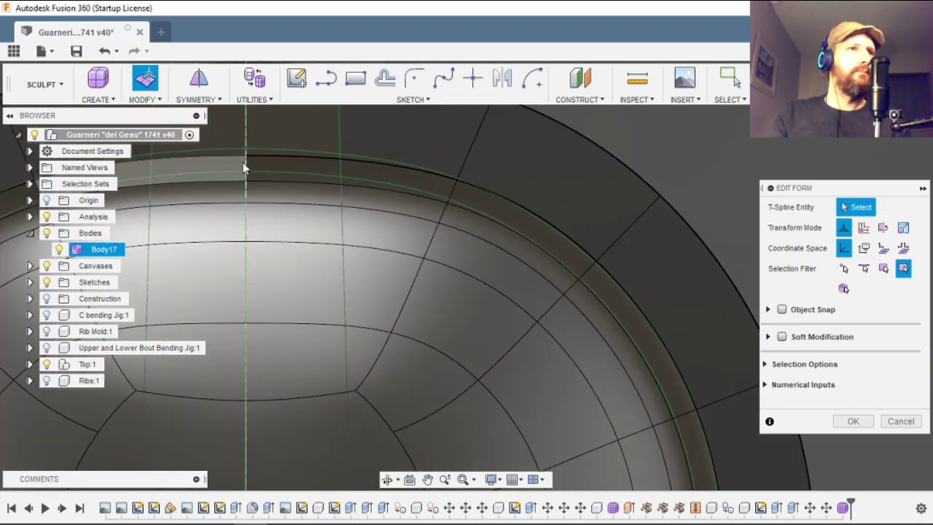
pyautogui.click(246, 169)
pyautogui.keyDown('shift'); pyautogui.click(246, 197); pyautogui.keyUp('shift')
pyautogui.keyDown('shift'); pyautogui.click(246, 229); pyautogui.keyUp('shift')
pyautogui.keyDown('shift'); pyautogui.click(246, 295); pyautogui.keyUp('shift')
pyautogui.keyDown('shift'); pyautogui.click(246, 372); pyautogui.keyUp('shift')
pyautogui.moveTo(263, 236); pyautogui.dragTo(261, 228)
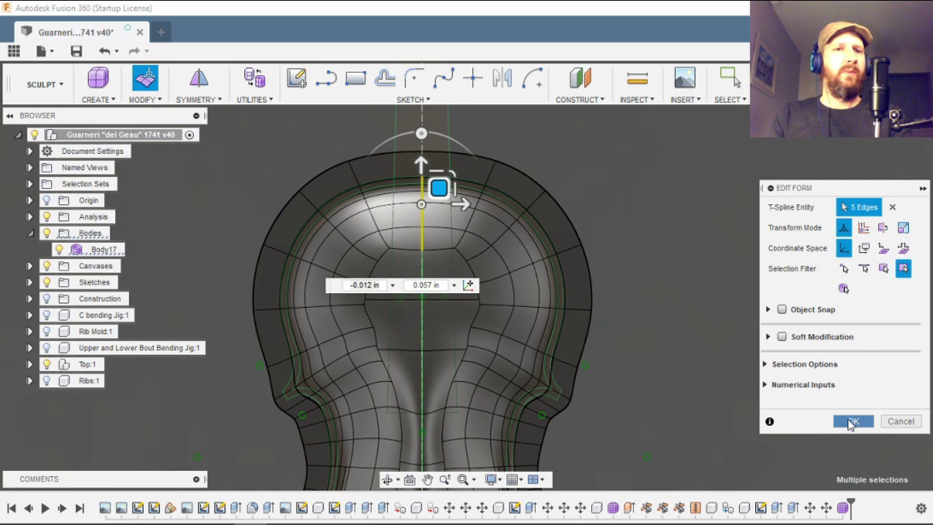
pyautogui.moveTo(260, 228); pyautogui.dragTo(261, 226)
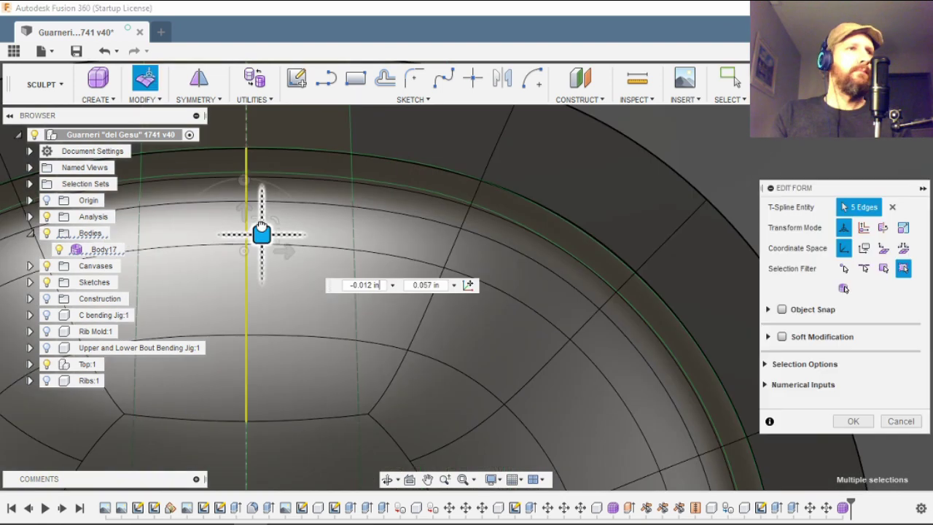
pyautogui.scroll(-5, 535, 182)
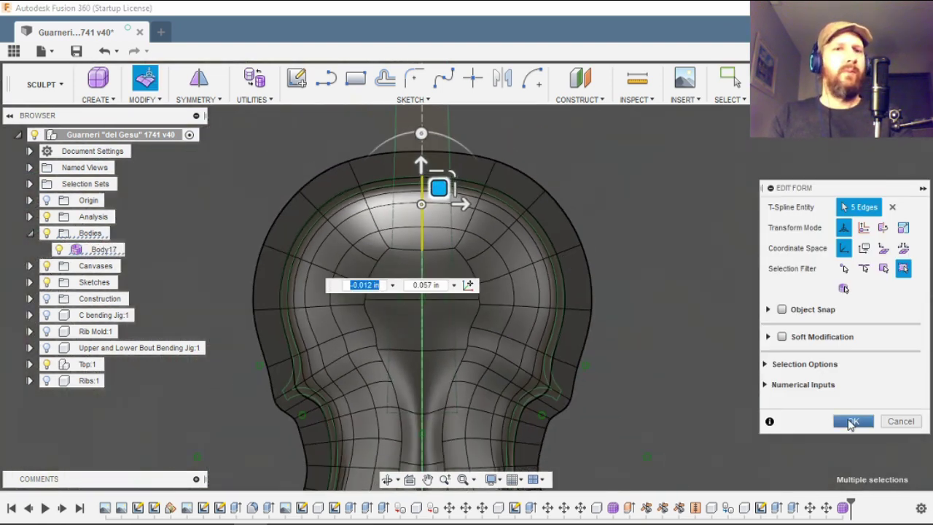
pyautogui.click(850, 422)
# - Duplicate Body17 in place and move the copy -0.1 in along Z
pyautogui.scroll(-5, 402, 230)
pyautogui.click(387, 480)
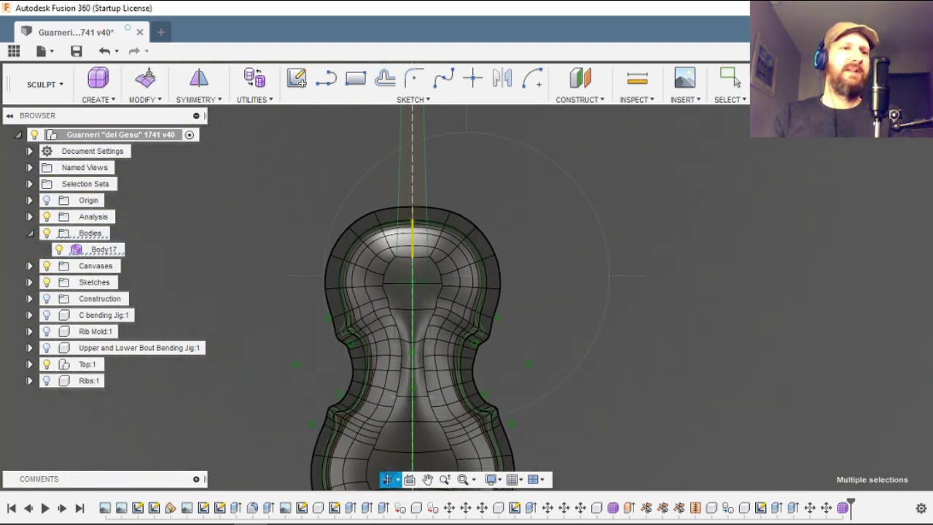
pyautogui.moveTo(357, 378); pyautogui.dragTo(332, 319)
pyautogui.moveTo(458, 352); pyautogui.dragTo(589, 235)
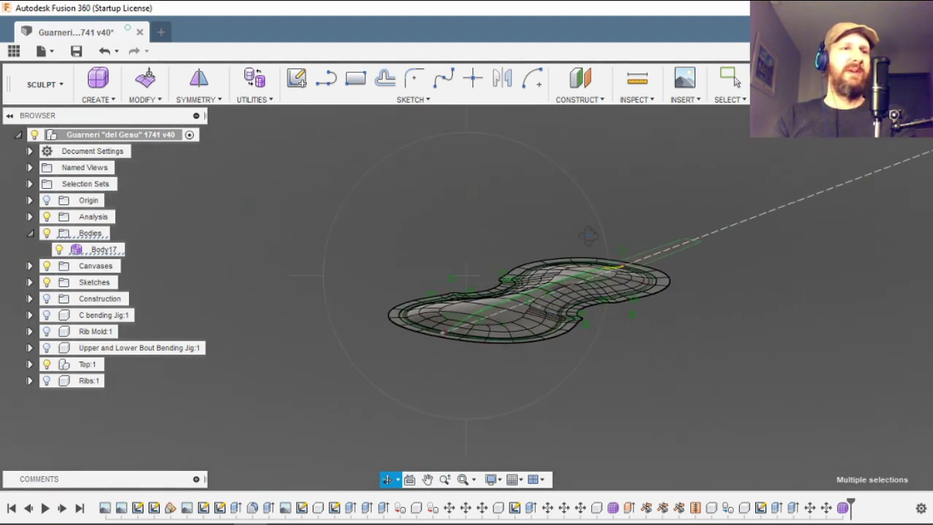
pyautogui.scroll(3, 550, 256)
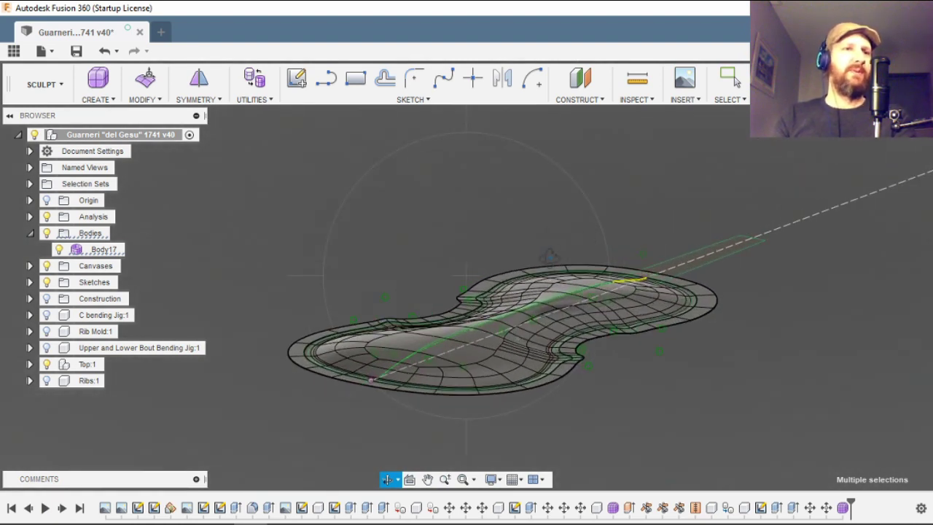
pyautogui.click(651, 235)
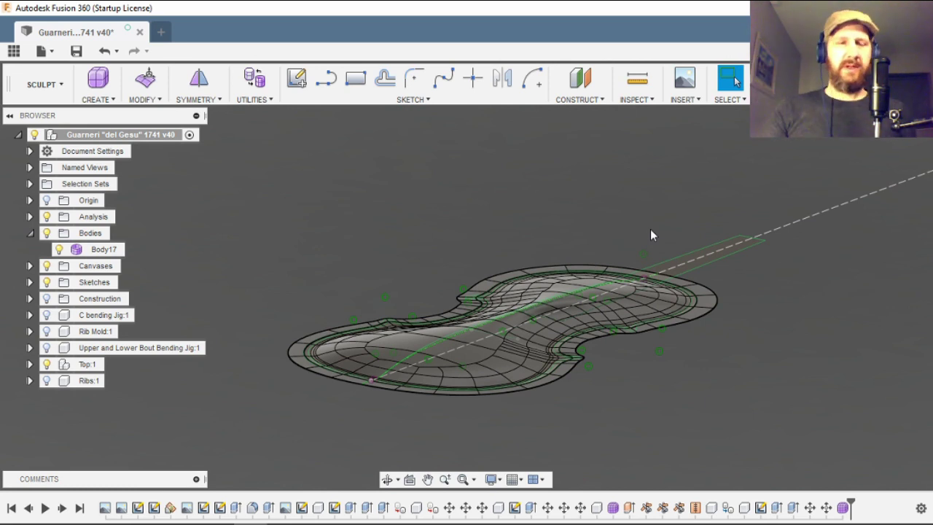
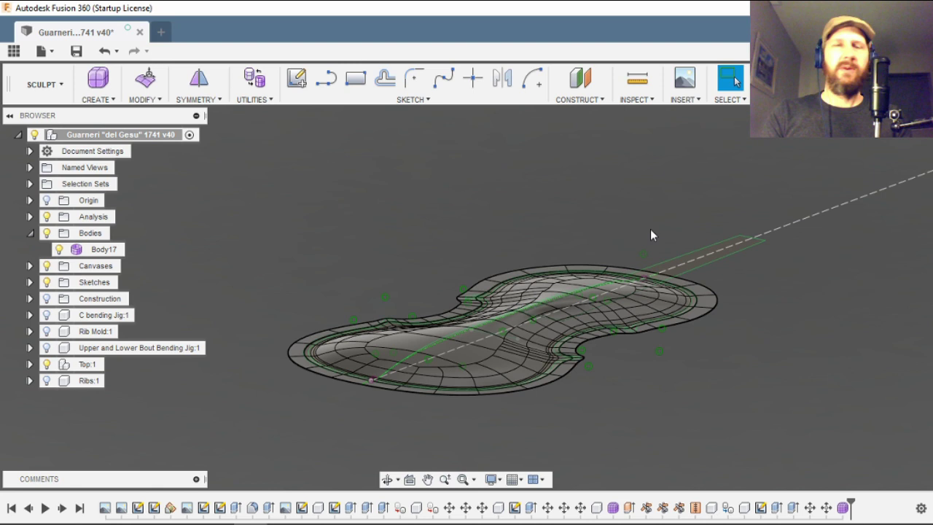
pyautogui.click(96, 250)
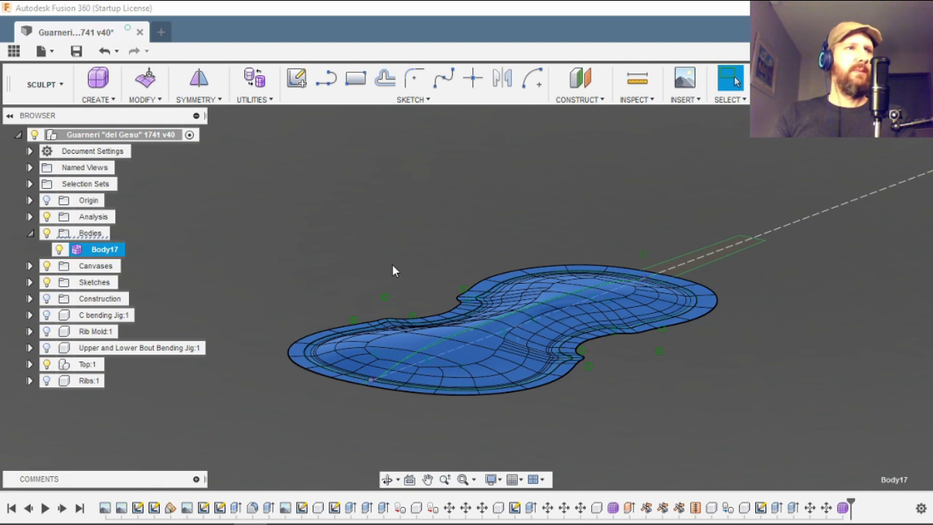
pyautogui.hotkey('ctrl', 'v')
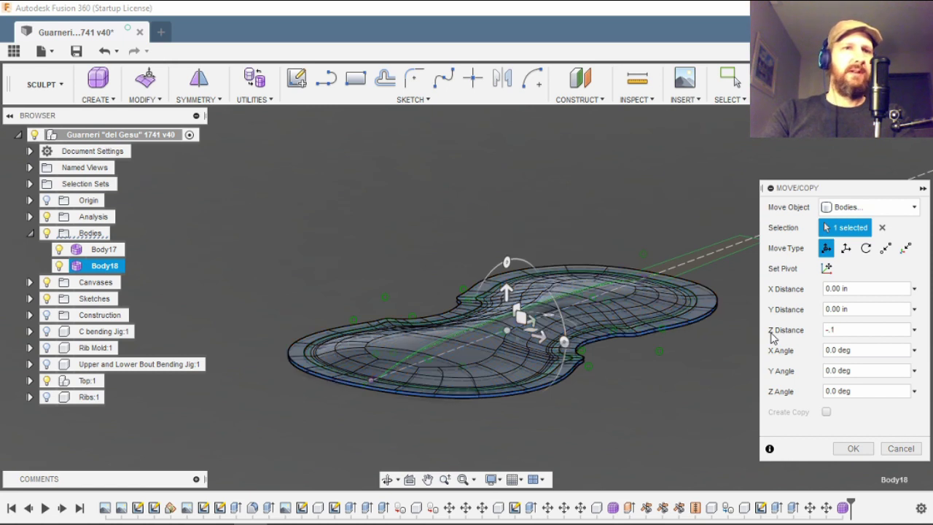
pyautogui.press('Return')
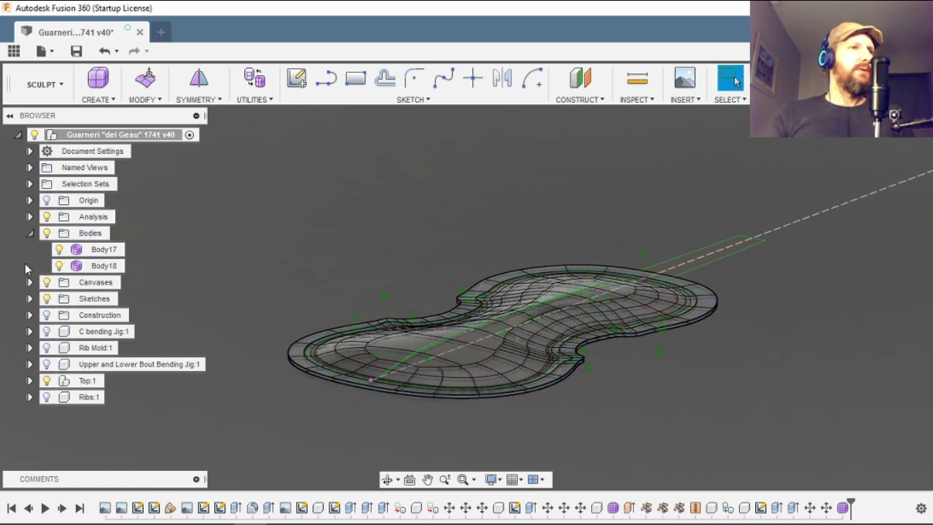
# - Hide Body17 and show the Mold sketch alongside the lowered copy
pyautogui.click(59, 249)
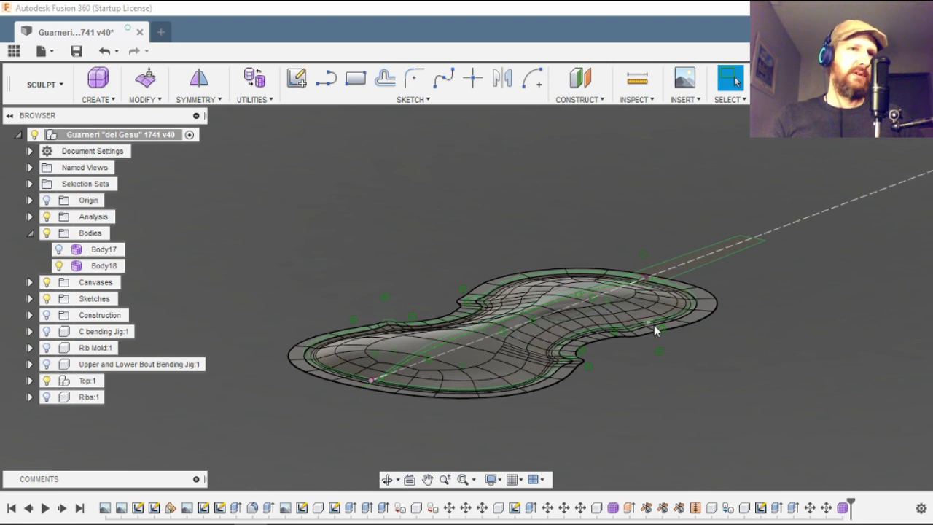
pyautogui.click(539, 330)
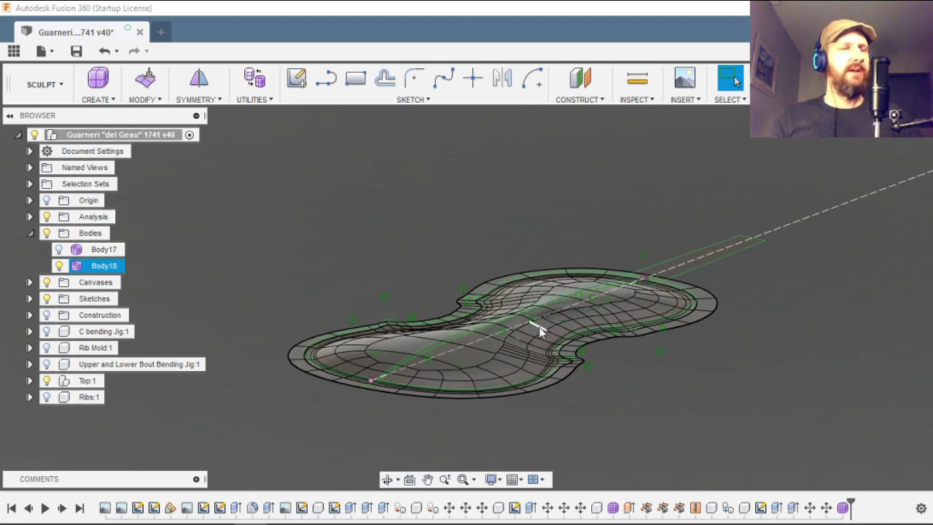
pyautogui.press('Escape')
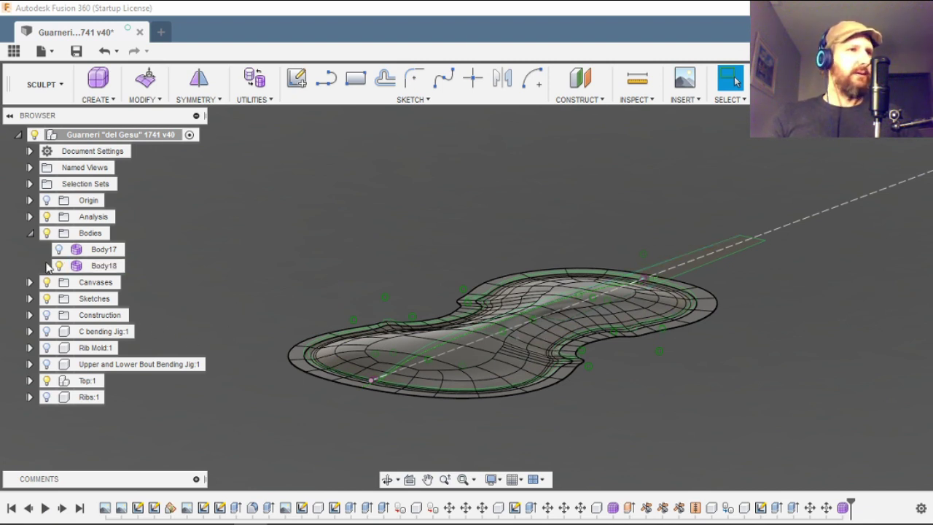
pyautogui.click(30, 299)
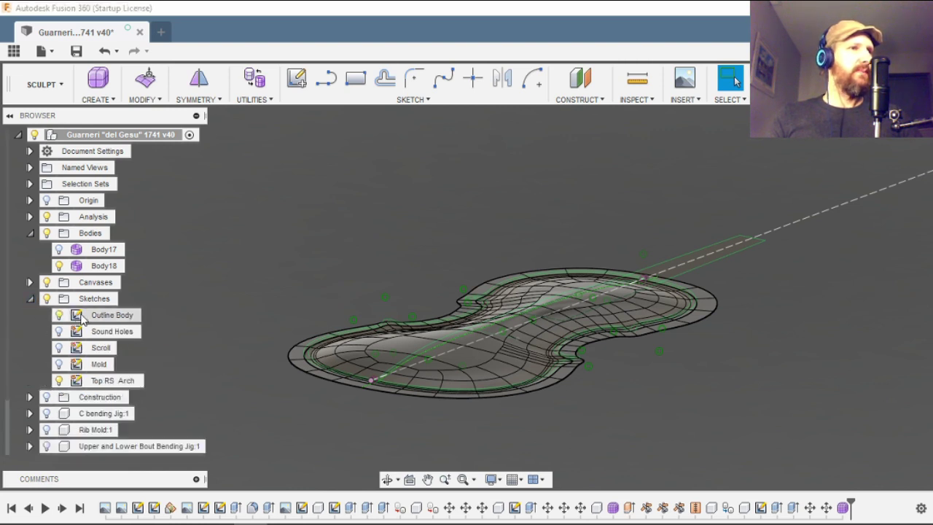
pyautogui.click(99, 364)
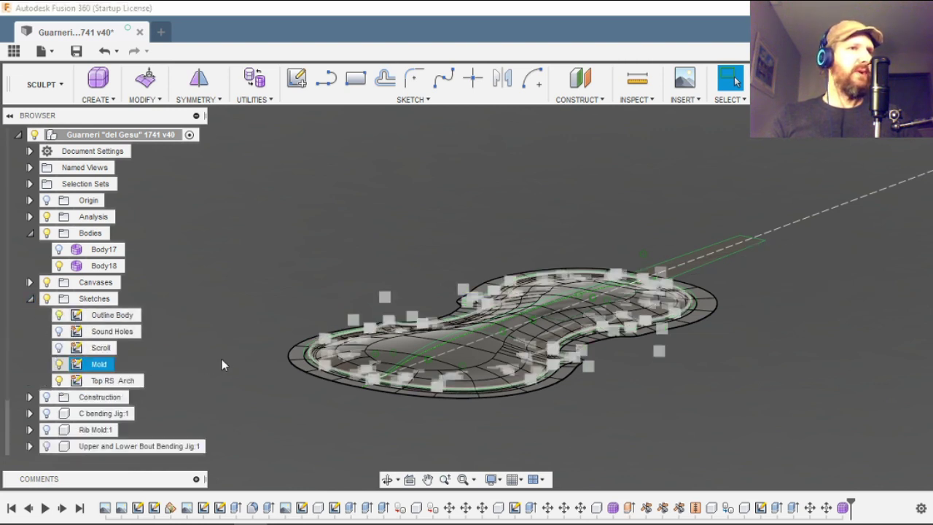
pyautogui.click(224, 365)
# - Start Flatten on the lowered copy and select the centre-line vertices in the border area at the lower bout's end
pyautogui.click(824, 138)
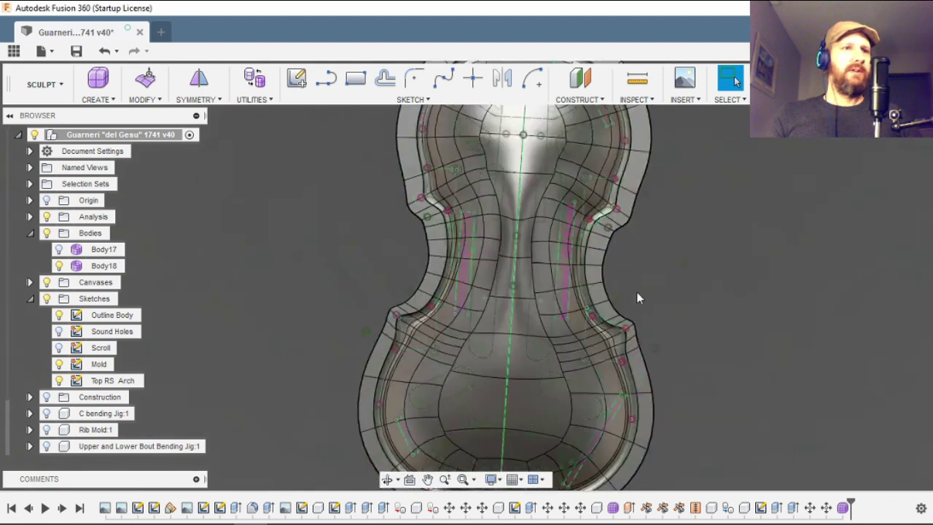
pyautogui.scroll(-3, 636, 292)
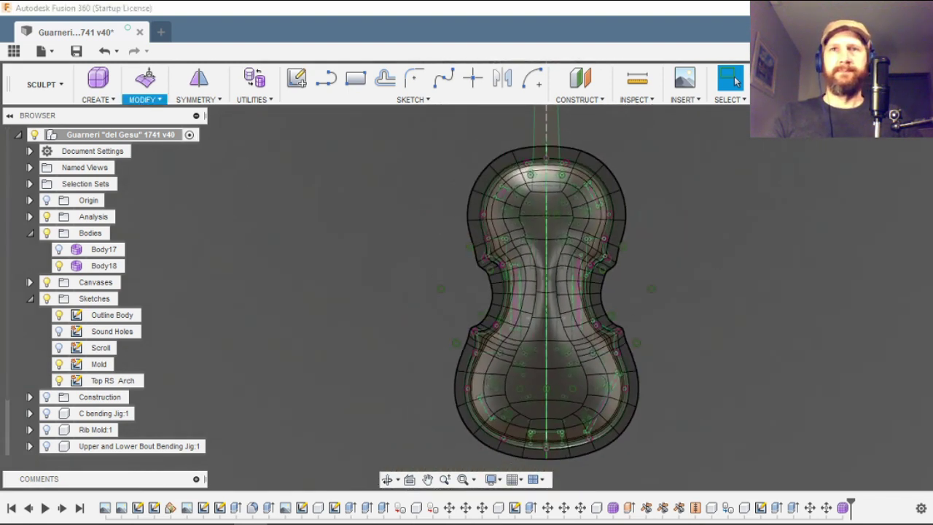
pyautogui.scroll(1, 535, 401)
pyautogui.scroll(-2, 543, 399)
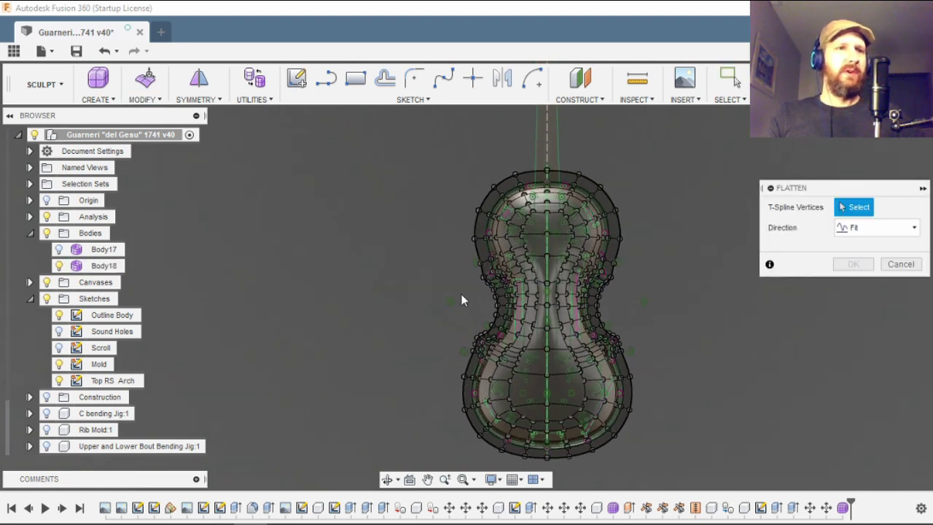
pyautogui.scroll(-3, 461, 295)
pyautogui.scroll(10, 520, 374)
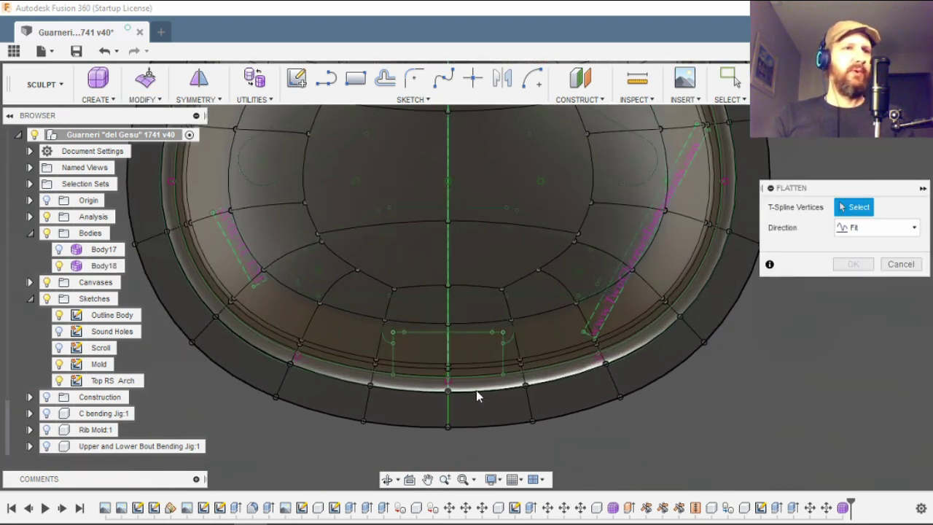
pyautogui.click(433, 394)
pyautogui.scroll(2, 432, 375)
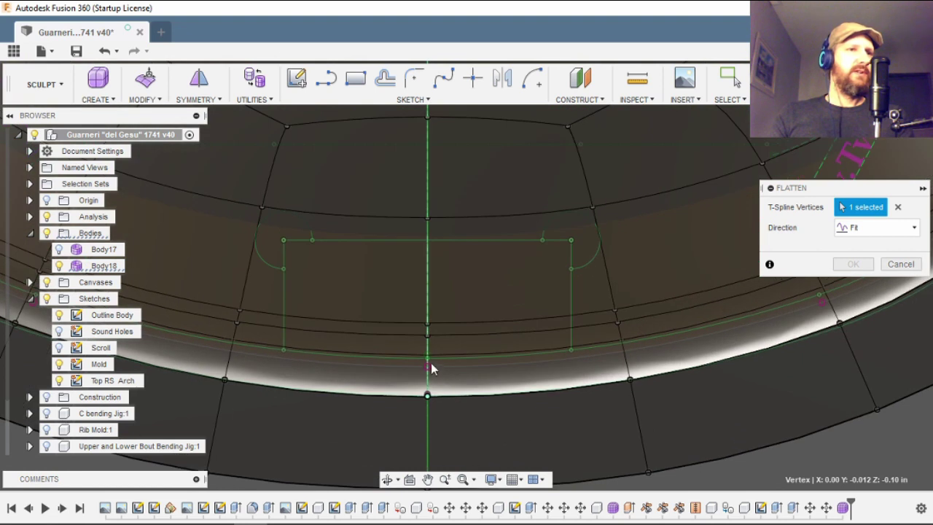
pyautogui.click(426, 325)
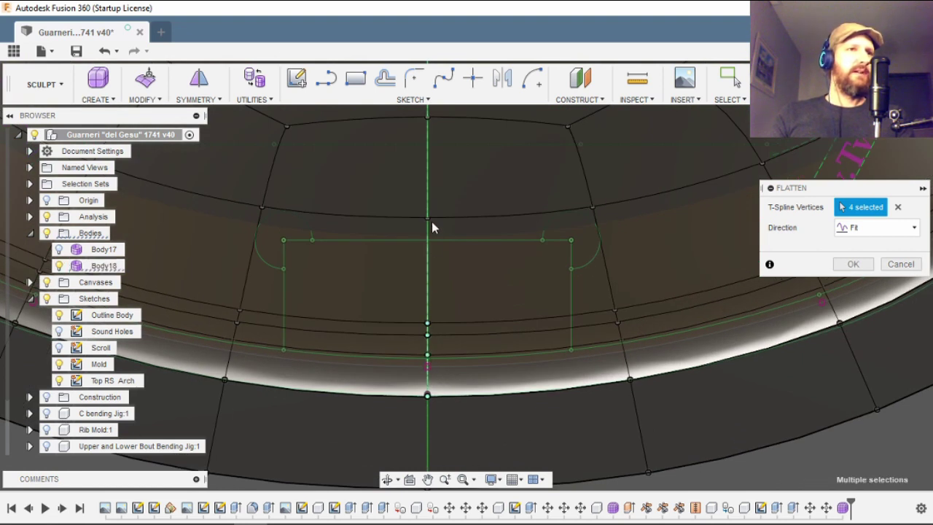
# - Add the five vertices on the first crosswise line beside the centre line at the lower bout's end to the Flatten selection
pyautogui.click(592, 207)
pyautogui.click(614, 309)
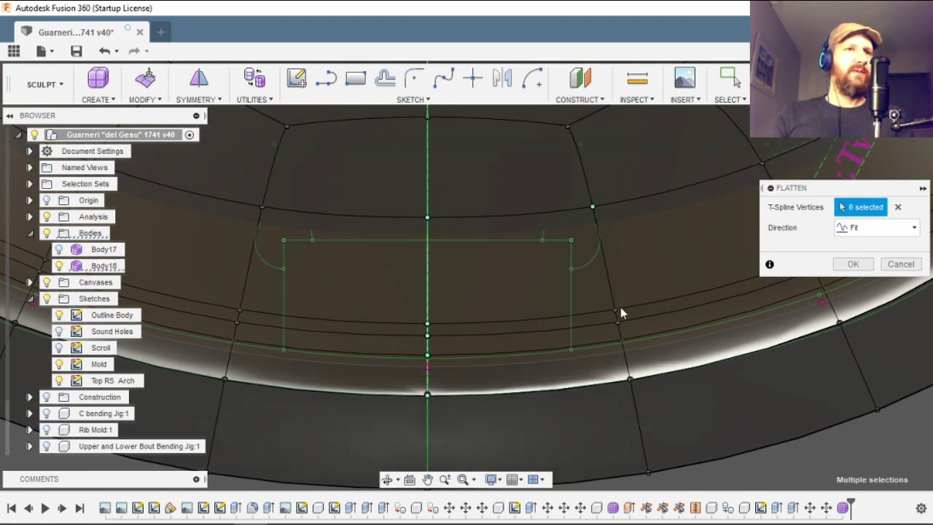
pyautogui.click(617, 321)
pyautogui.click(620, 340)
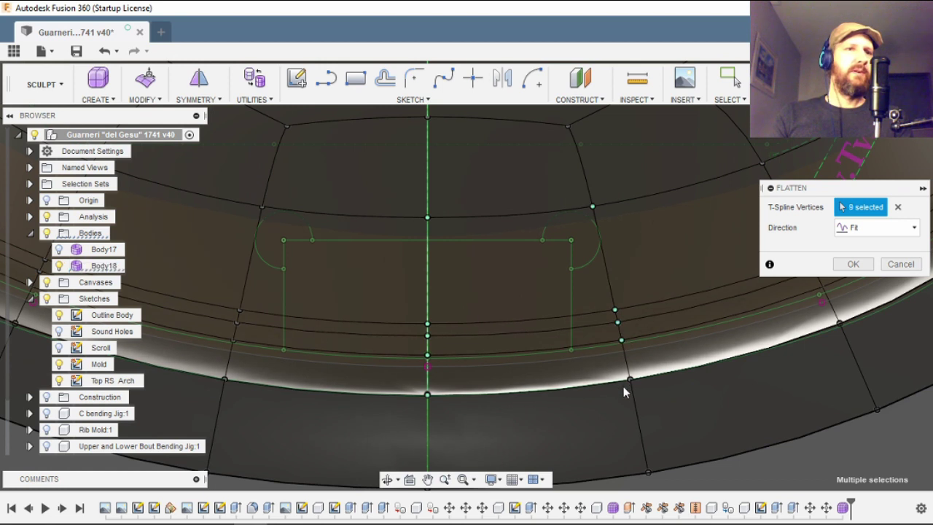
pyautogui.click(630, 378)
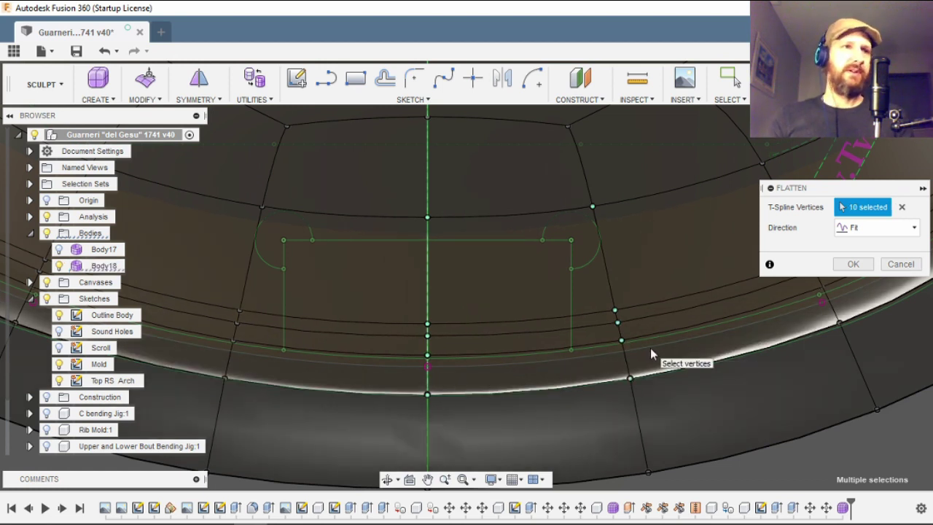
# - Add the border vertices on the second line out from the lower bout's centre line to the Flatten selection
pyautogui.scroll(-5, 305, 403)
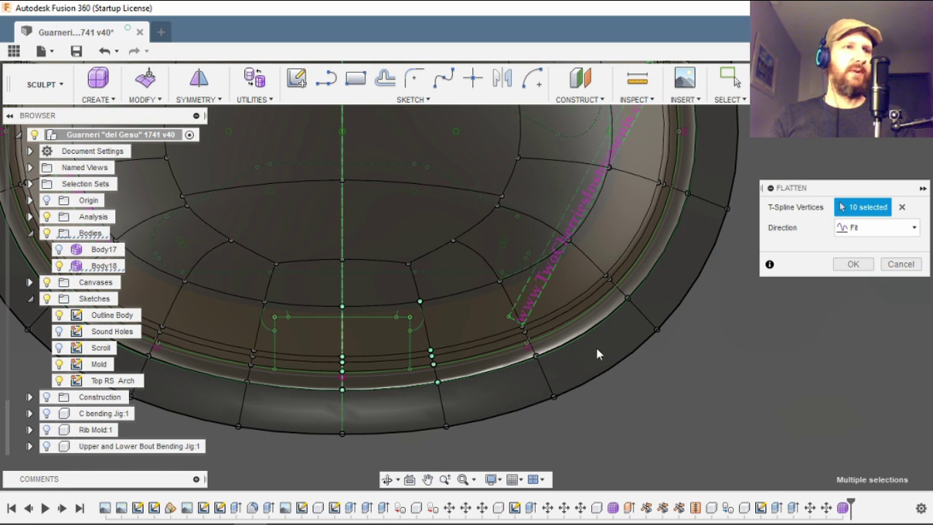
pyautogui.scroll(3, 575, 331)
pyautogui.click(459, 264)
pyautogui.scroll(2, 495, 333)
pyautogui.click(506, 359)
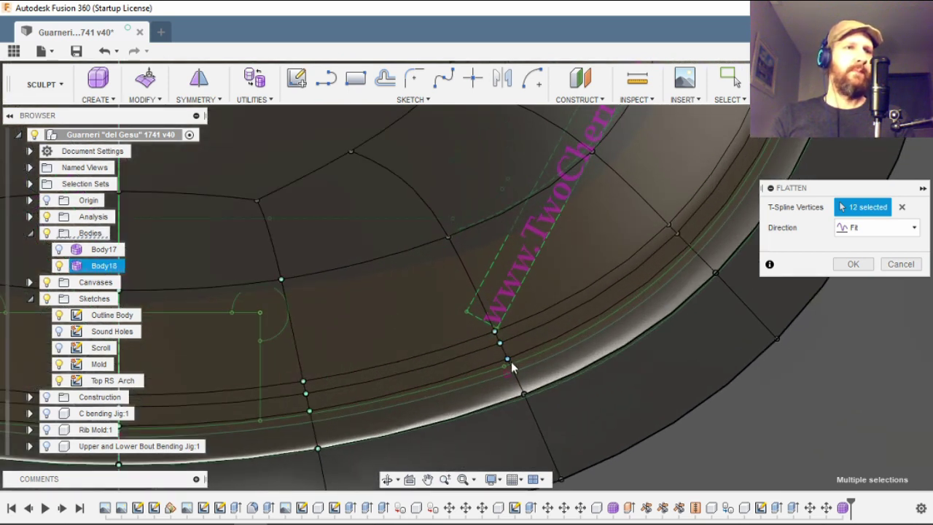
pyautogui.click(523, 393)
# - Add the border vertices on the next two crosswise lines around the lower bout's curve to the Flatten selection
pyautogui.click(670, 235)
pyautogui.scroll(-5, 649, 290)
pyautogui.scroll(5, 539, 276)
pyautogui.click(599, 272)
pyautogui.click(608, 275)
pyautogui.click(644, 288)
pyautogui.scroll(-5, 644, 284)
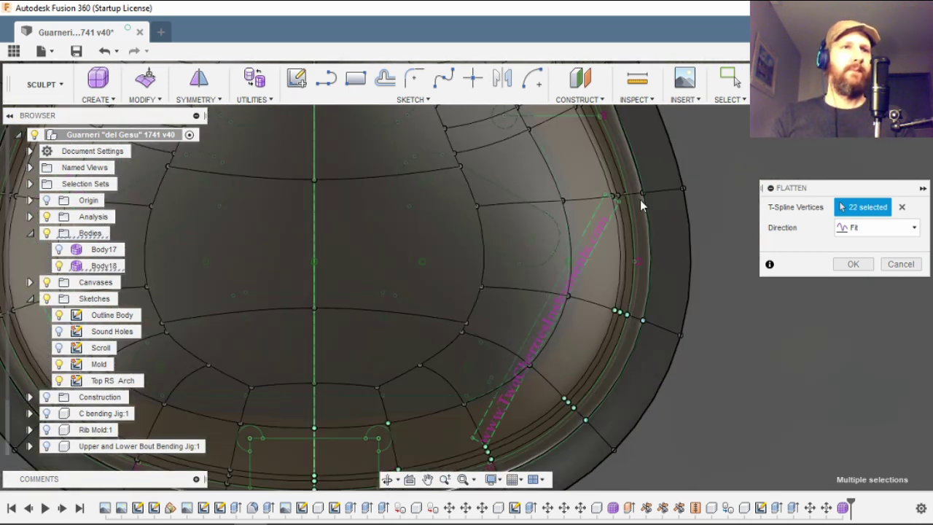
# - Add the border vertices on the next two lines up the lower bout's side, including the inner vertex on the upper one
pyautogui.scroll(5, 632, 201)
pyautogui.click(602, 205)
pyautogui.click(611, 203)
pyautogui.click(541, 211)
pyautogui.click(553, 205)
pyautogui.click(619, 181)
pyautogui.click(439, 260)
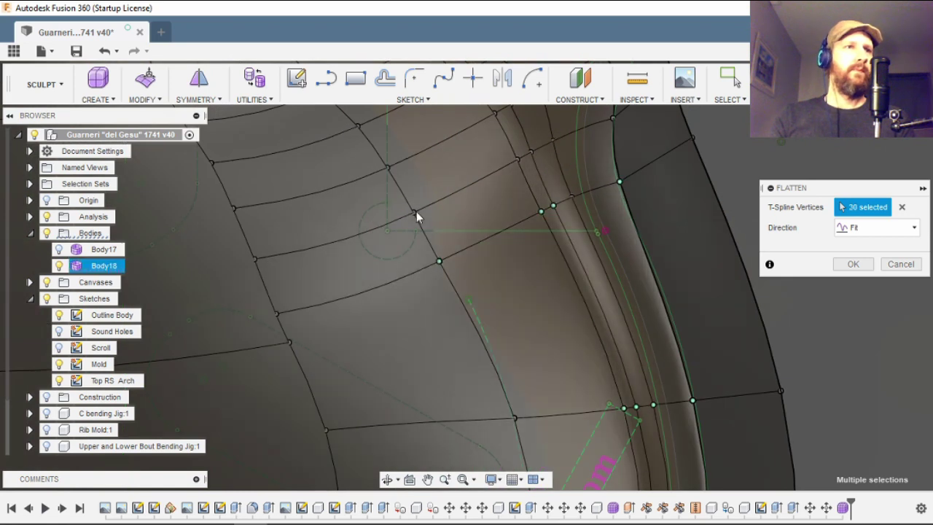
# - Extend the Flatten selection with the inner and border vertices on the closely spaced lines just below the lower corner
pyautogui.click(414, 212)
pyautogui.click(387, 168)
pyautogui.scroll(-4, 421, 214)
pyautogui.scroll(4, 503, 228)
pyautogui.click(492, 234)
pyautogui.click(505, 228)
pyautogui.click(524, 218)
pyautogui.click(576, 199)
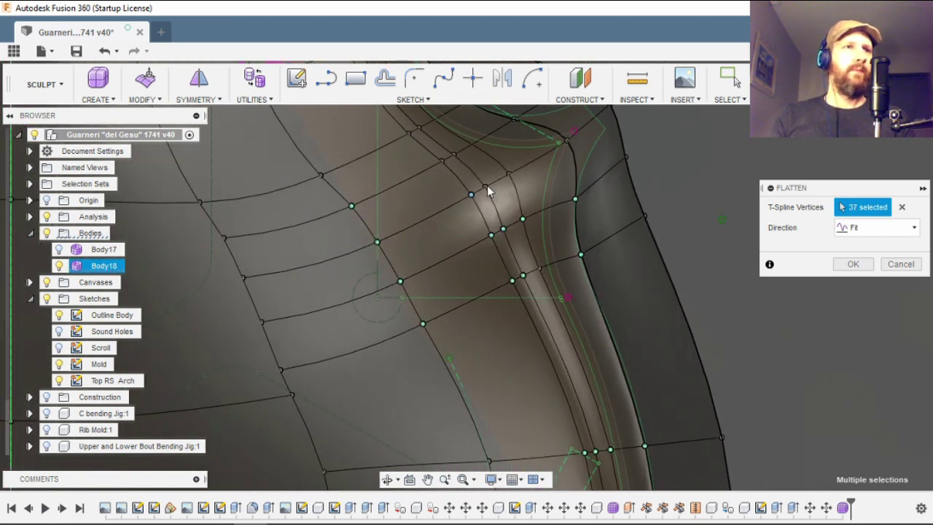
# - Add the inner and border vertices on the lines running into the lower corner to the Flatten selection
pyautogui.click(473, 195)
pyautogui.click(487, 186)
pyautogui.click(510, 174)
pyautogui.click(548, 143)
pyautogui.click(427, 264)
pyautogui.click(533, 214)
pyautogui.click(549, 206)
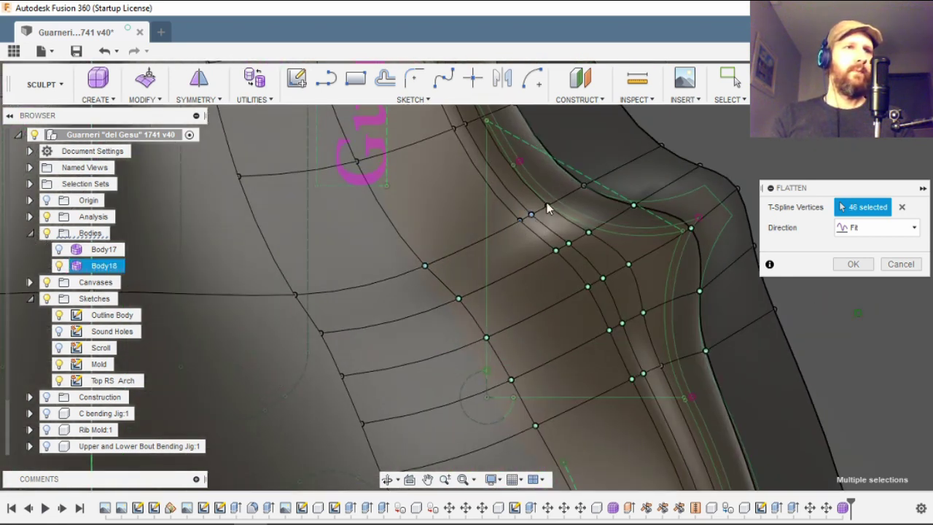
# - Add the border vertices on the first crosswise lines above the lower corner, along the lower waist, to the Flatten selection
pyautogui.scroll(-4, 578, 230)
pyautogui.scroll(4, 539, 208)
pyautogui.click(563, 222)
pyautogui.click(575, 216)
pyautogui.scroll(-2, 591, 212)
pyautogui.doubleClick(600, 235)
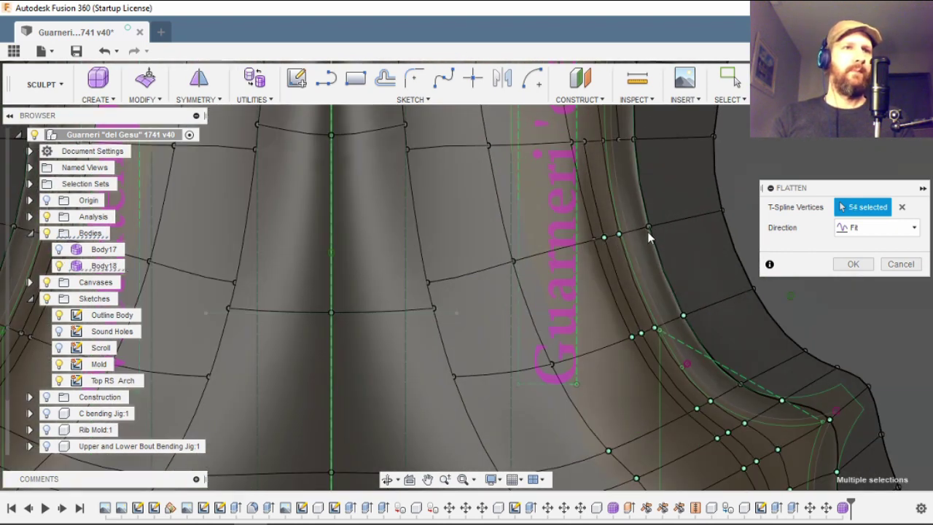
# - Add the inner and border vertices on the crosswise lines through the middle of the waist to the Flatten selection
pyautogui.scroll(2, 657, 230)
pyautogui.click(626, 222)
pyautogui.click(604, 223)
pyautogui.scroll(-1, 661, 129)
pyautogui.moveTo(662, 128); pyautogui.dragTo(663, 259, button='middle')
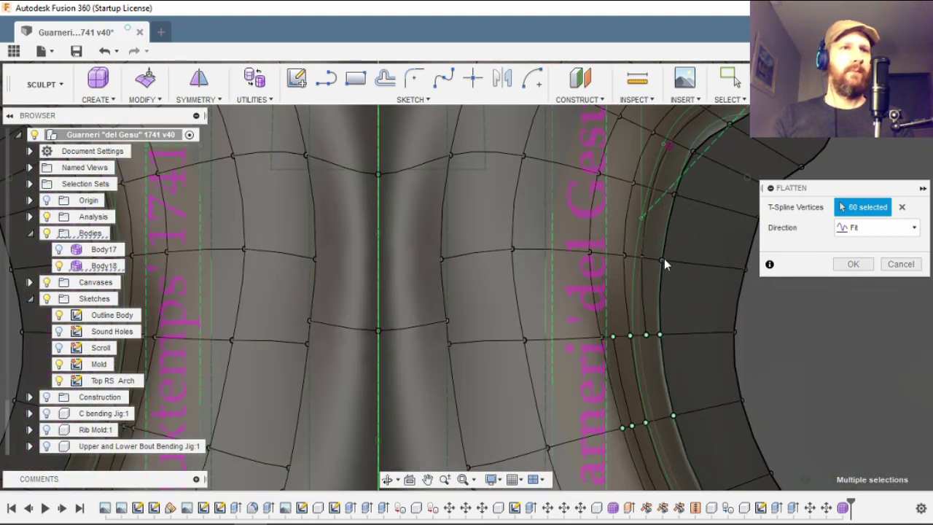
pyautogui.click(662, 260)
pyautogui.click(641, 257)
pyautogui.click(623, 256)
pyautogui.scroll(-1, 624, 365)
pyautogui.moveTo(652, 474); pyautogui.dragTo(624, 365, button='middle')
pyautogui.moveTo(627, 120); pyautogui.dragTo(632, 291, button='middle')
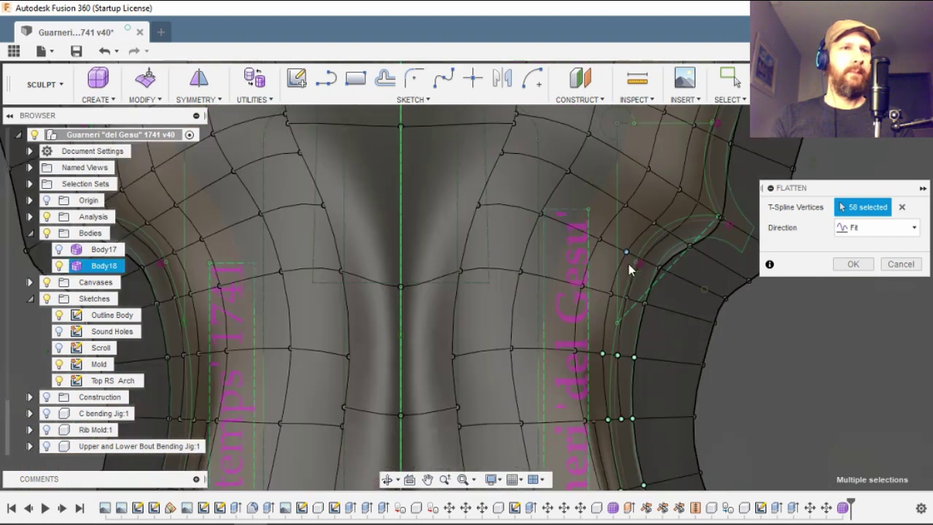
# - Add the inner and border vertices on the two waist lines just below the upper corner to the Flatten selection
pyautogui.scroll(2, 631, 266)
pyautogui.click(646, 312)
pyautogui.click(620, 305)
pyautogui.click(599, 298)
pyautogui.click(667, 263)
pyautogui.click(622, 241)
pyautogui.click(584, 223)
# - Extend the Flatten selection with the inner and border vertices on the closely spaced lines running into the upper corner
pyautogui.click(708, 232)
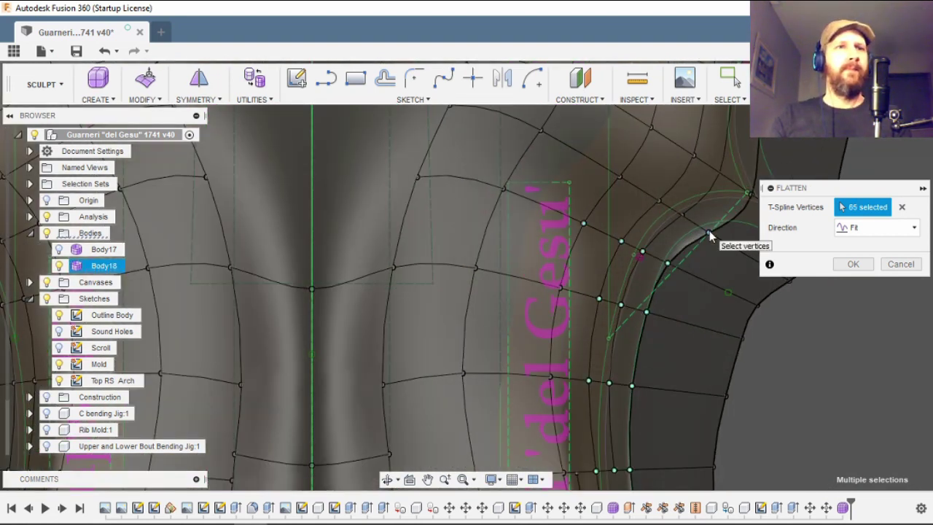
pyautogui.click(682, 214)
pyautogui.click(659, 201)
pyautogui.click(619, 176)
pyautogui.scroll(-1, 618, 254)
pyautogui.click(642, 158)
pyautogui.click(695, 193)
pyautogui.click(719, 210)
pyautogui.scroll(-1, 719, 211)
pyautogui.moveTo(719, 211); pyautogui.dragTo(695, 310, button='middle')
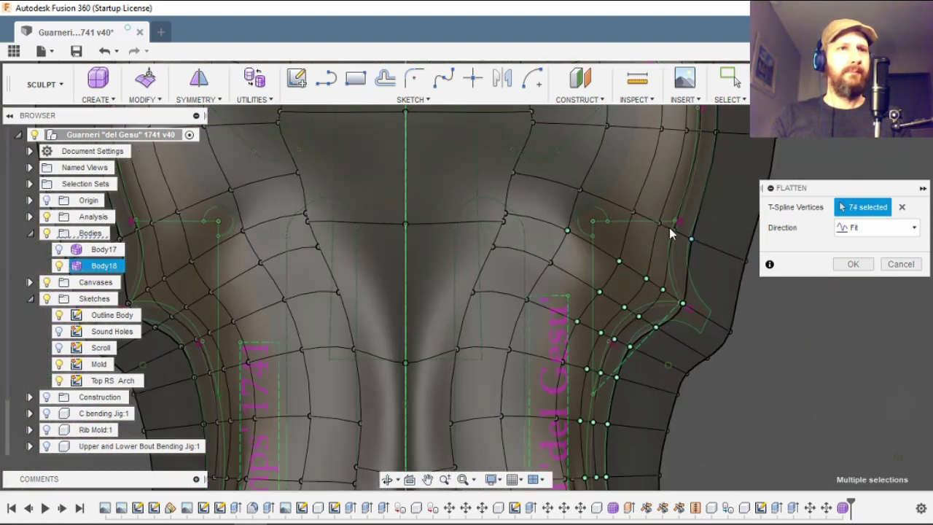
# - Add the border vertices on the lines above the upper corner, up the side of the upper bout, to the Flatten selection
pyautogui.click(670, 226)
pyautogui.click(645, 213)
pyautogui.scroll(-1, 589, 189)
pyautogui.moveTo(589, 189); pyautogui.dragTo(561, 263, button='middle')
pyautogui.click(686, 210)
pyautogui.click(672, 210)
pyautogui.click(659, 209)
pyautogui.scroll(-2, 630, 277)
pyautogui.scroll(2, 665, 186)
pyautogui.click(651, 167)
pyautogui.click(637, 173)
pyautogui.click(625, 179)
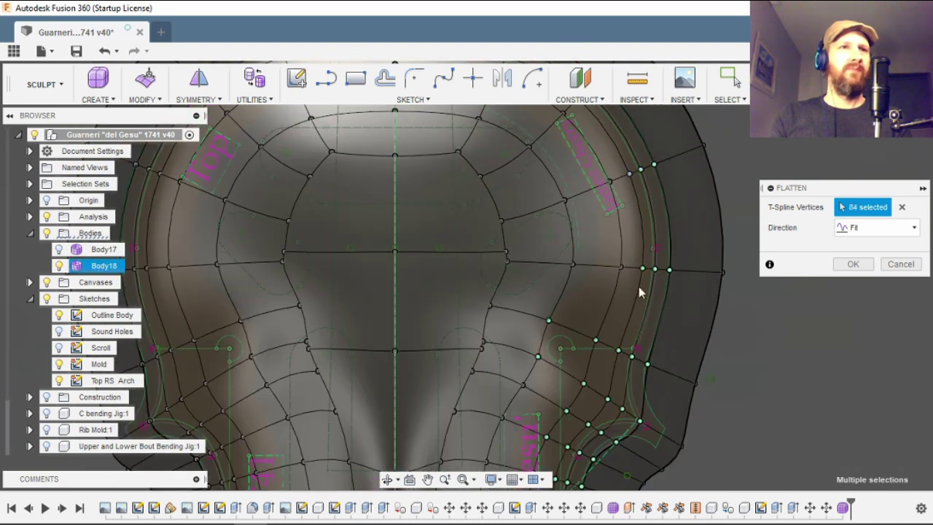
# - Complete the Flatten selection with the inner and border vertices around the upper bout's end, up to the centre line
pyautogui.click(503, 138)
pyautogui.click(493, 162)
pyautogui.click(470, 213)
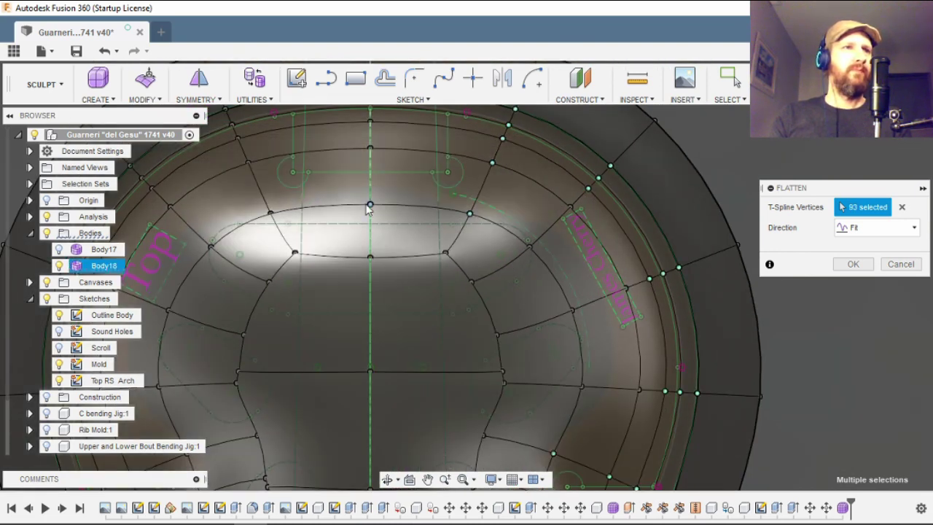
pyautogui.click(370, 148)
pyautogui.click(370, 122)
pyautogui.scroll(-2, 495, 286)
pyautogui.scroll(2, 408, 156)
pyautogui.click(426, 180)
pyautogui.scroll(-2, 489, 223)
pyautogui.moveTo(490, 223)
pyautogui.keyDown('shift'); pyautogui.mouseDown(button='middle')
pyautogui.moveTo(452, 241)
pyautogui.moveTo(481, 225)
pyautogui.mouseUp(button='middle'); pyautogui.keyUp('shift')
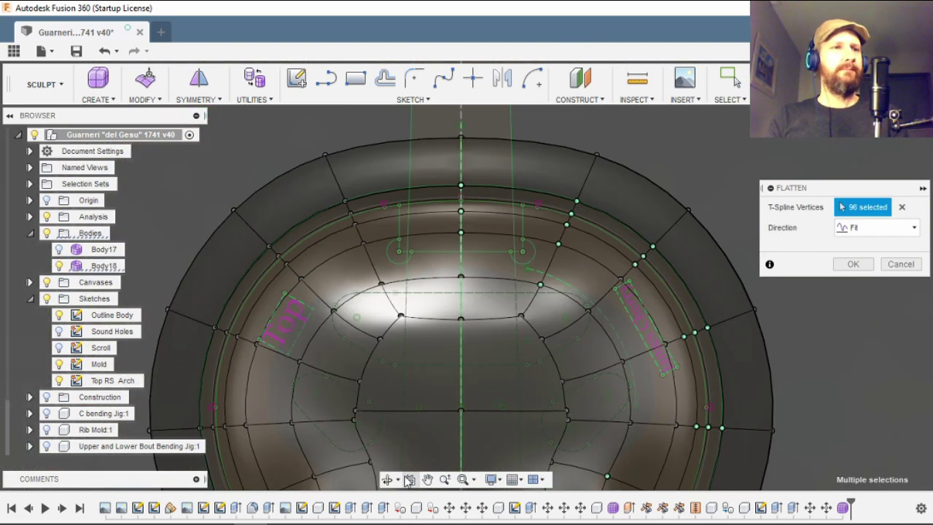
# - Check the selected vertices around the whole body in an oblique view and flatten them with the Fit direction
pyautogui.click(387, 478)
pyautogui.moveTo(389, 346); pyautogui.dragTo(367, 277)
pyautogui.scroll(-5, 576, 192)
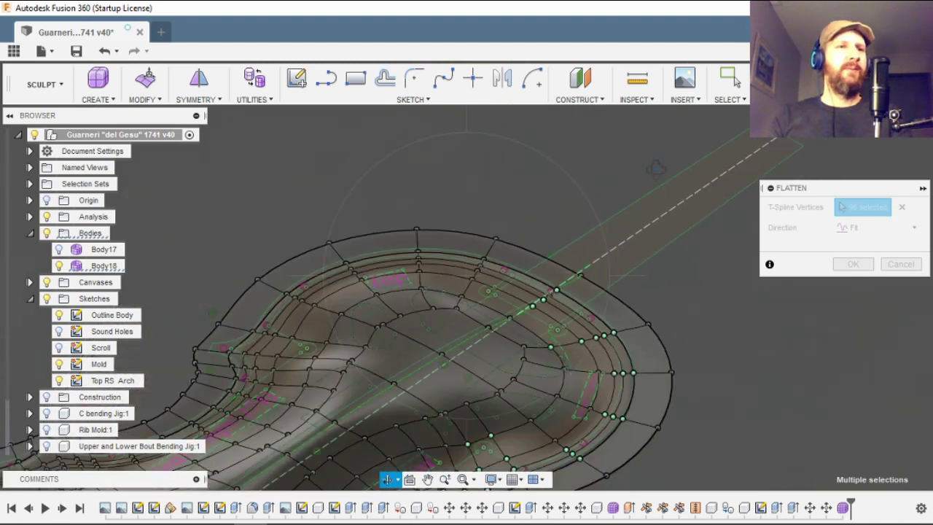
pyautogui.scroll(-2, 598, 335)
pyautogui.scroll(4, 471, 434)
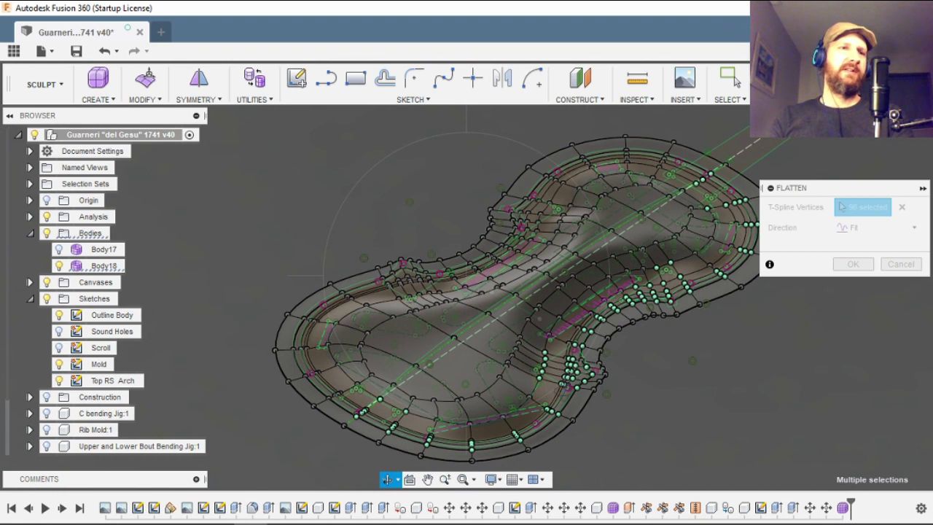
pyautogui.scroll(-2, 491, 335)
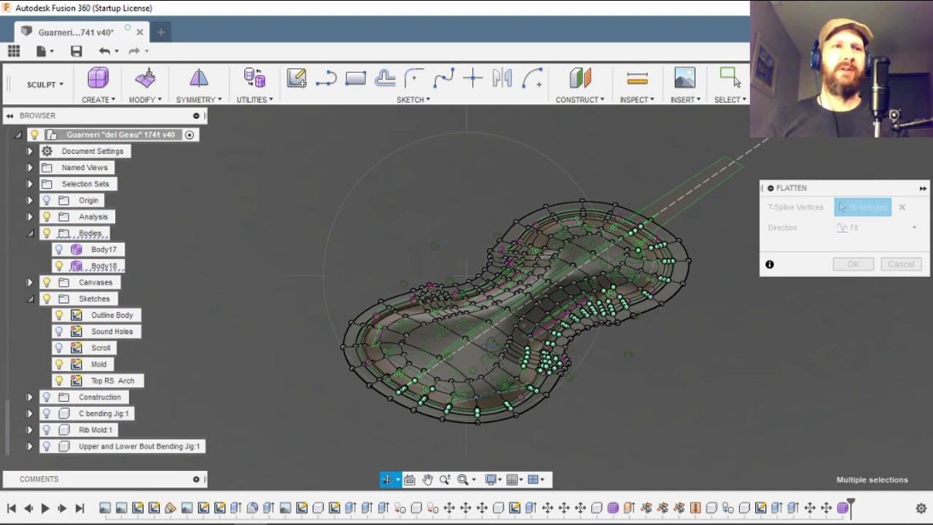
pyautogui.scroll(-2, 544, 420)
pyautogui.scroll(3, 571, 394)
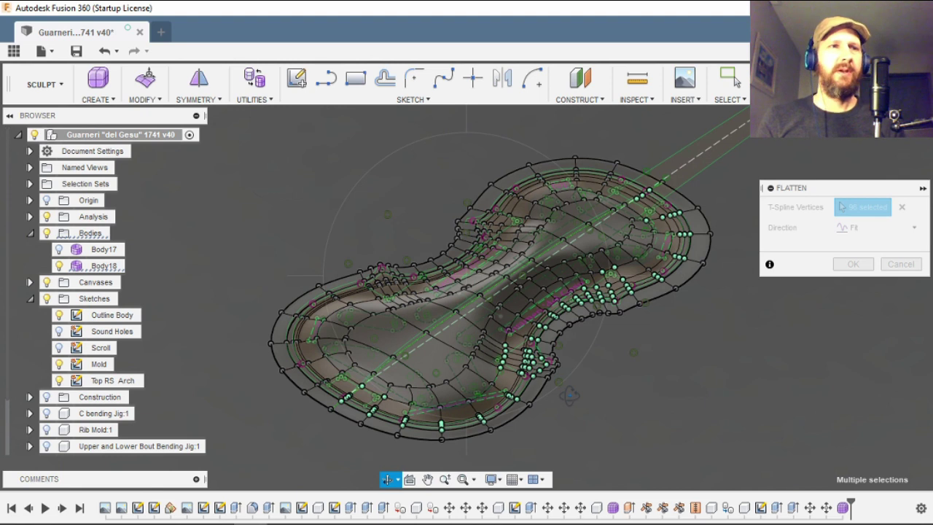
pyautogui.scroll(2, 508, 379)
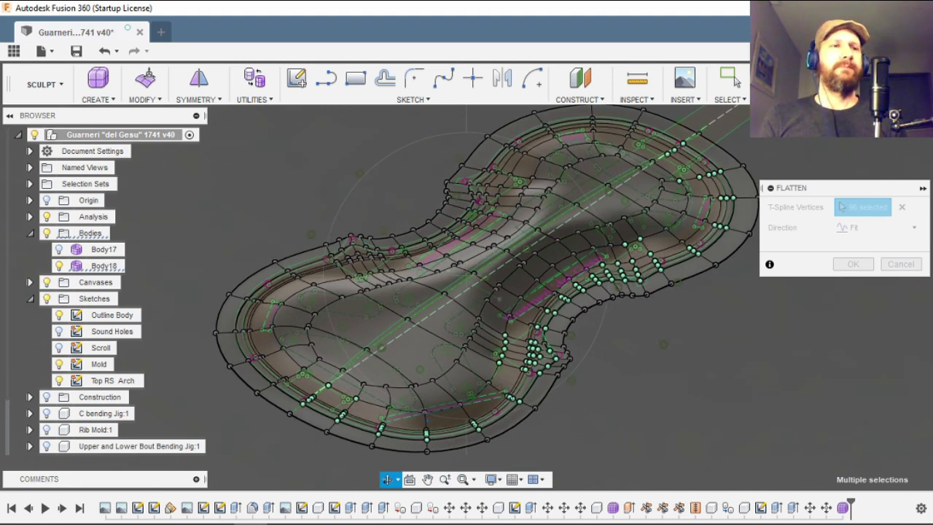
pyautogui.scroll(3, 342, 416)
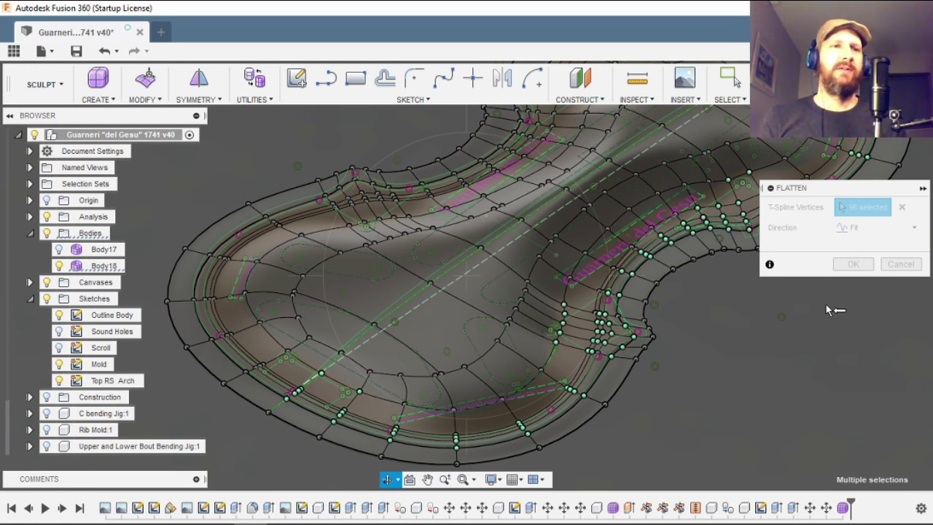
pyautogui.click(852, 258)
pyautogui.scroll(-3, 730, 311)
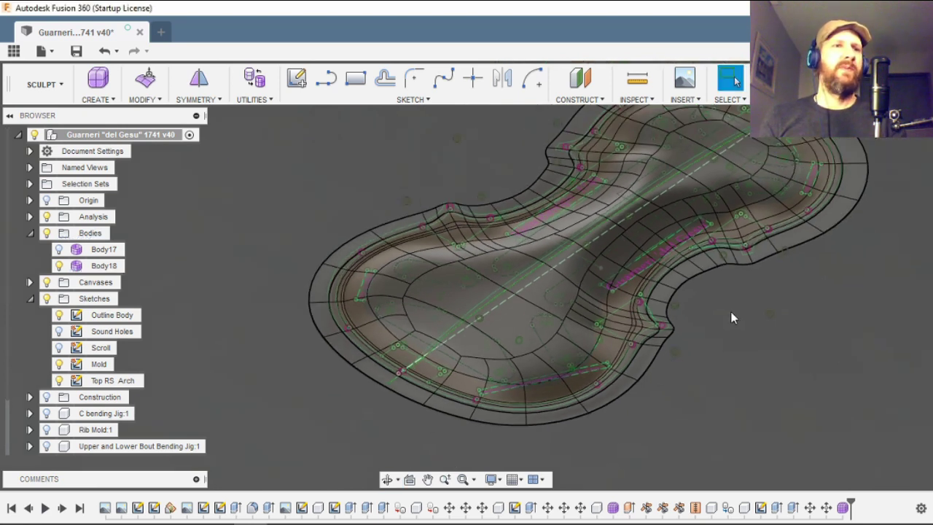
pyautogui.scroll(-3, 741, 274)
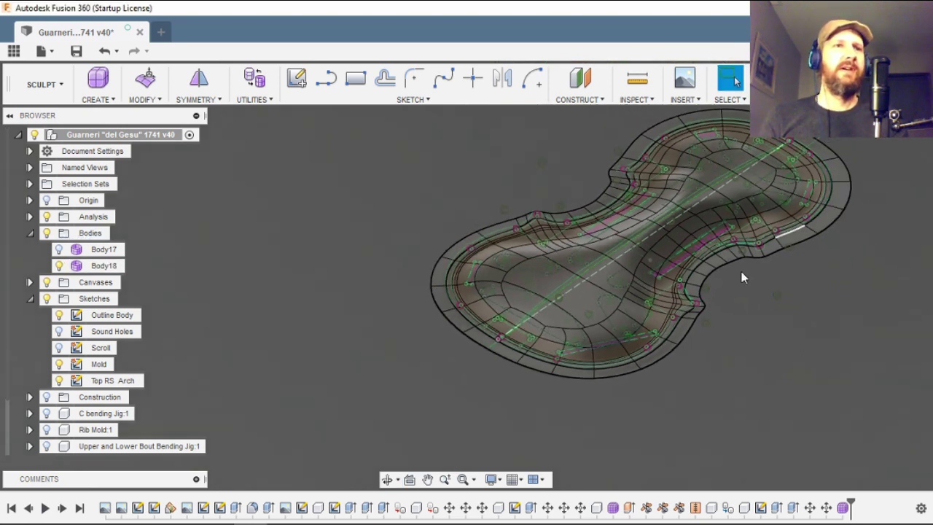
# - Show Body17 together with the flattened copy and finish the sculpted form
pyautogui.click(59, 250)
pyautogui.scroll(1, 559, 314)
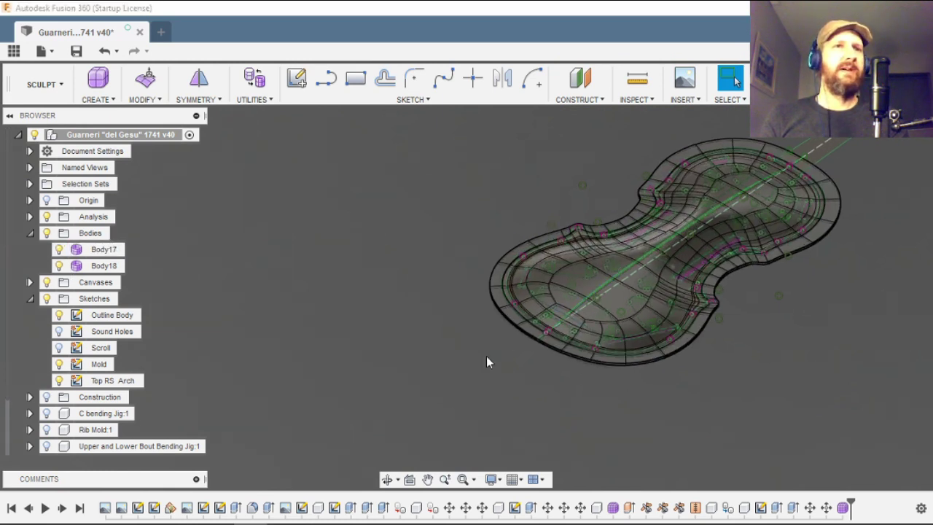
pyautogui.scroll(-3, 481, 358)
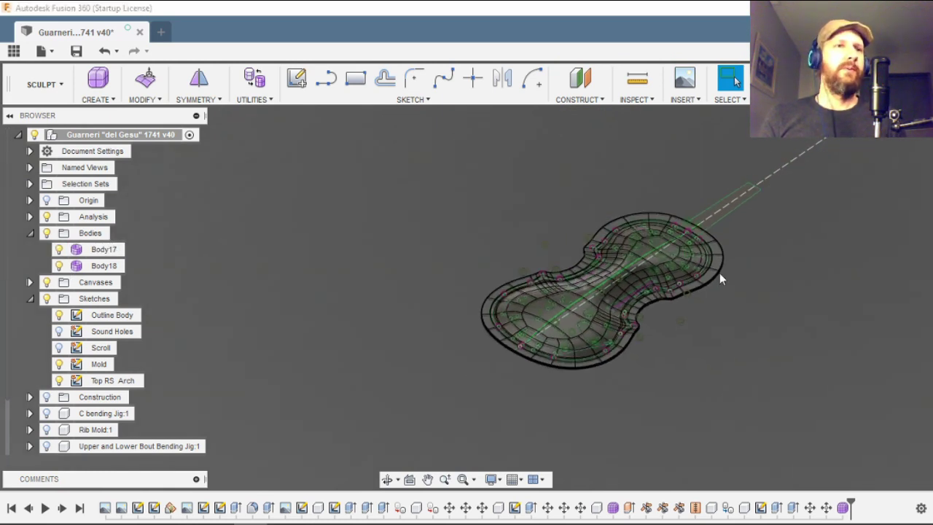
pyautogui.click(773, 80)
pyautogui.scroll(-1, 717, 288)
pyautogui.scroll(3, 633, 276)
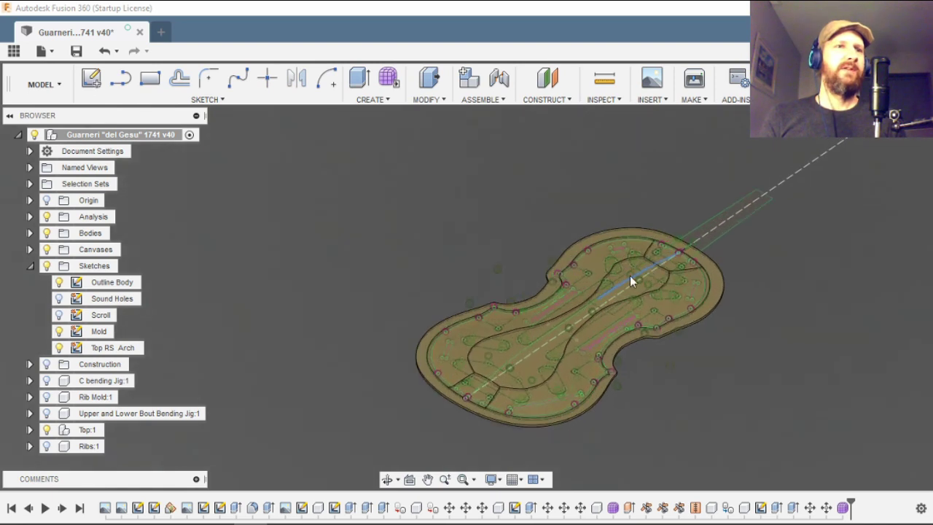
# - Switch to the Patch workspace and hide the Mold and Top RS Arch sketches
pyautogui.click(59, 332)
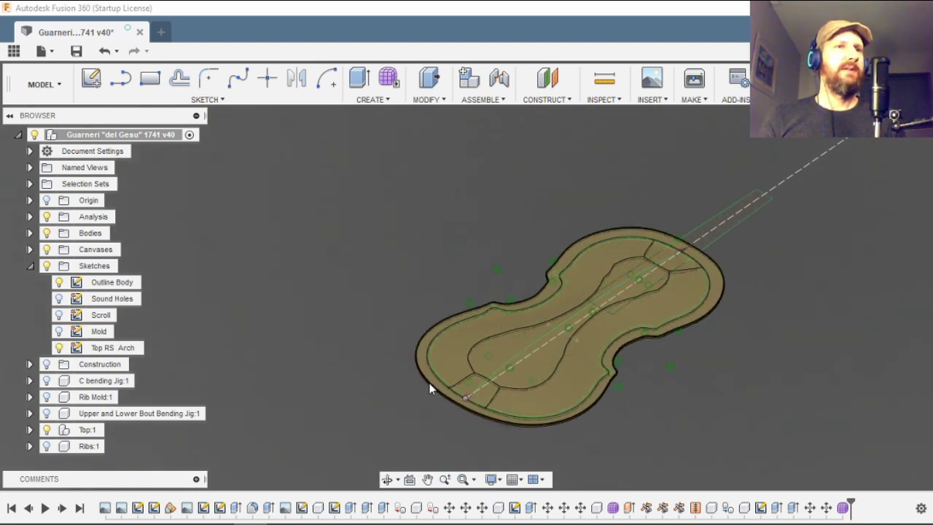
pyautogui.click(41, 83)
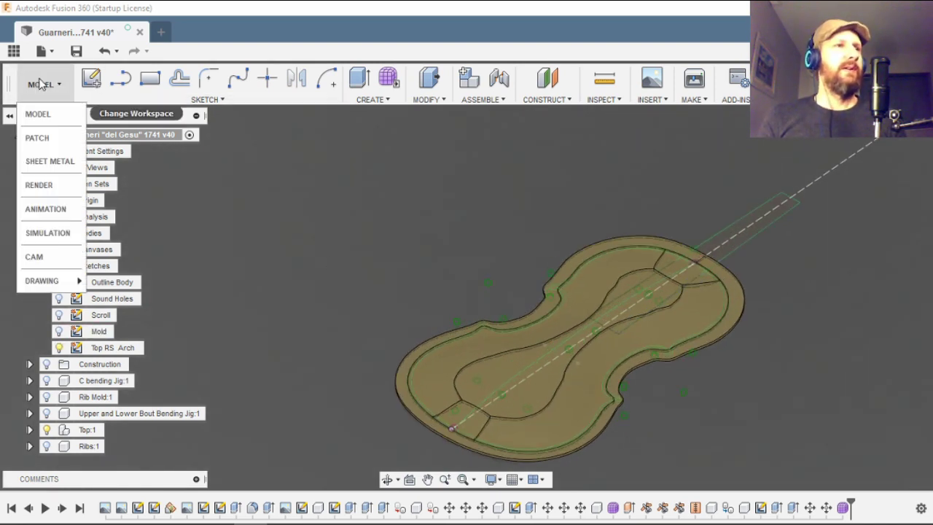
pyautogui.click(37, 138)
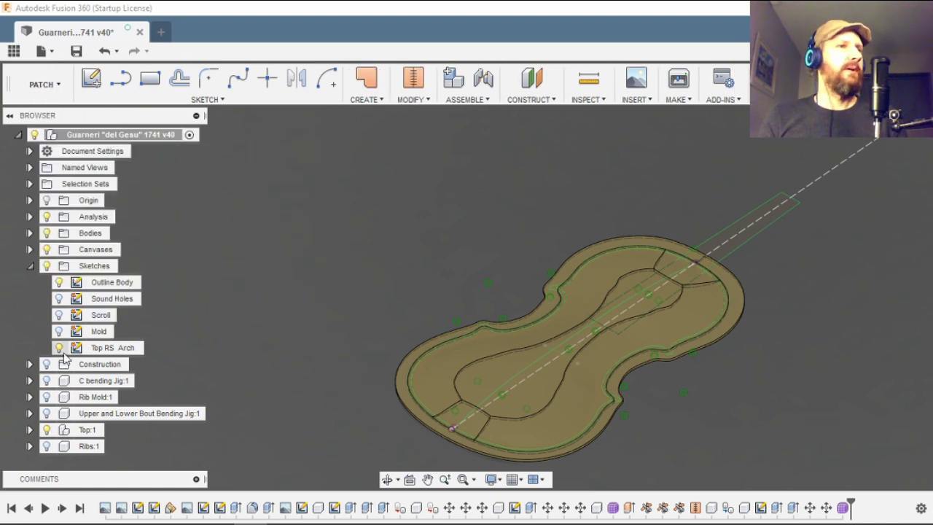
pyautogui.scroll(-2, 325, 341)
pyautogui.scroll(2, 337, 280)
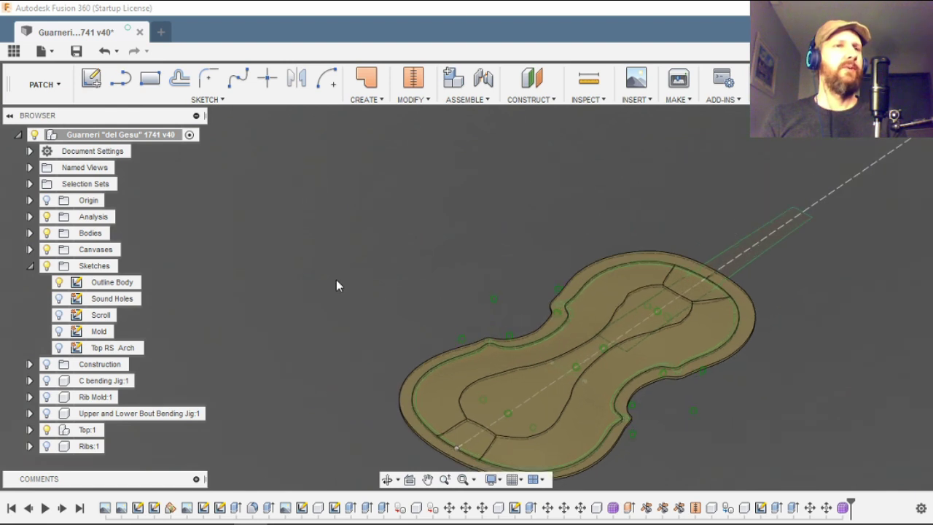
# - Hide the two arch surface bodies, Body26 and Body27, leaving the Outline Body sketch visible
pyautogui.click(29, 233)
pyautogui.click(59, 250)
pyautogui.click(59, 266)
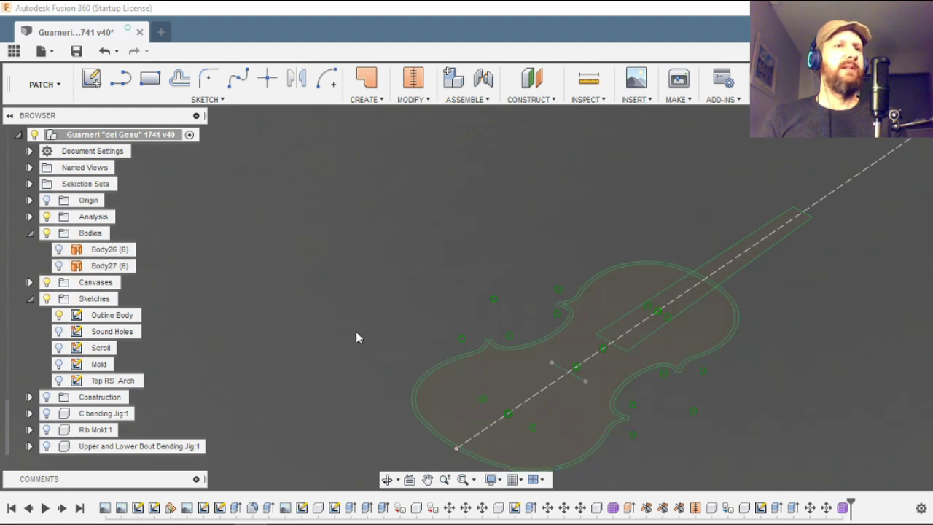
# - Extrude the body outline chain as a new 1 in surface, starting from an offset plane at -.5
pyautogui.scroll(-1, 371, 334)
pyautogui.click(364, 99)
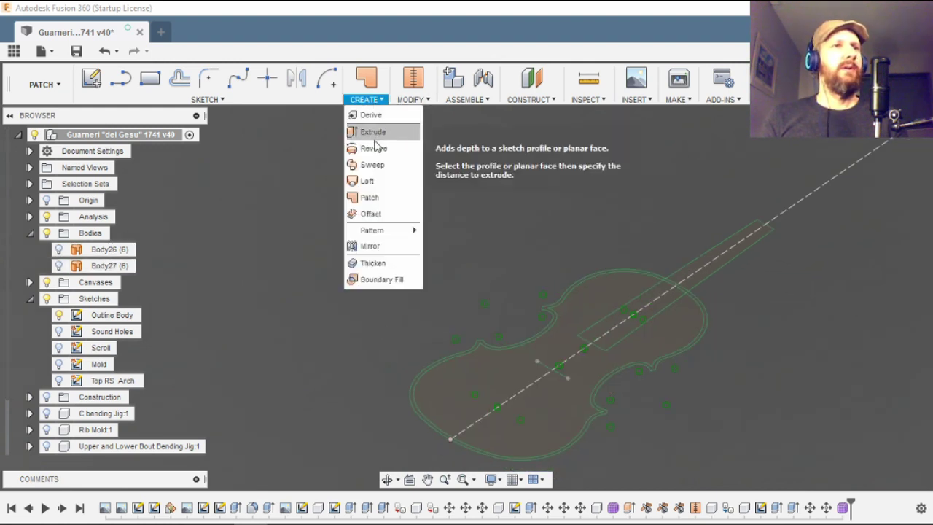
pyautogui.click(372, 132)
pyautogui.click(431, 429)
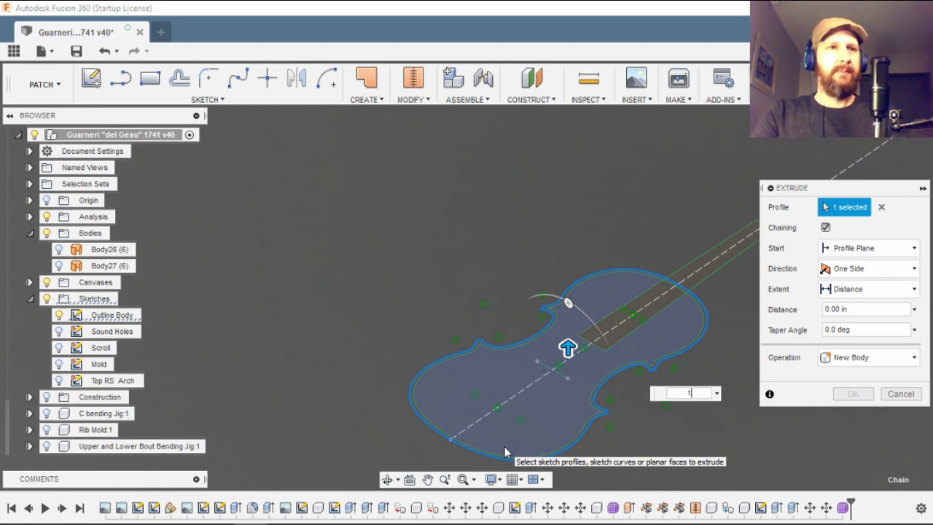
pyautogui.click(874, 248)
pyautogui.click(888, 283)
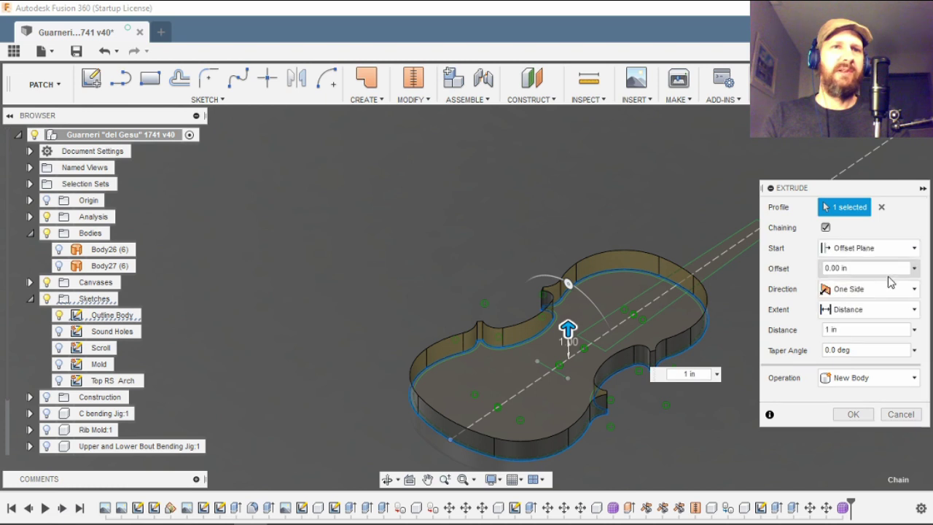
pyautogui.moveTo(878, 268); pyautogui.dragTo(804, 271)
pyautogui.write('-')
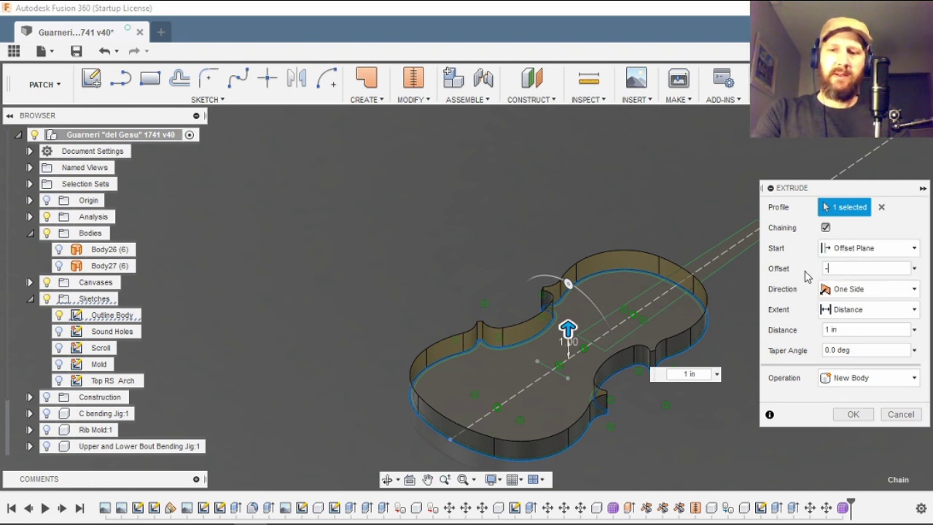
pyautogui.write('.5')
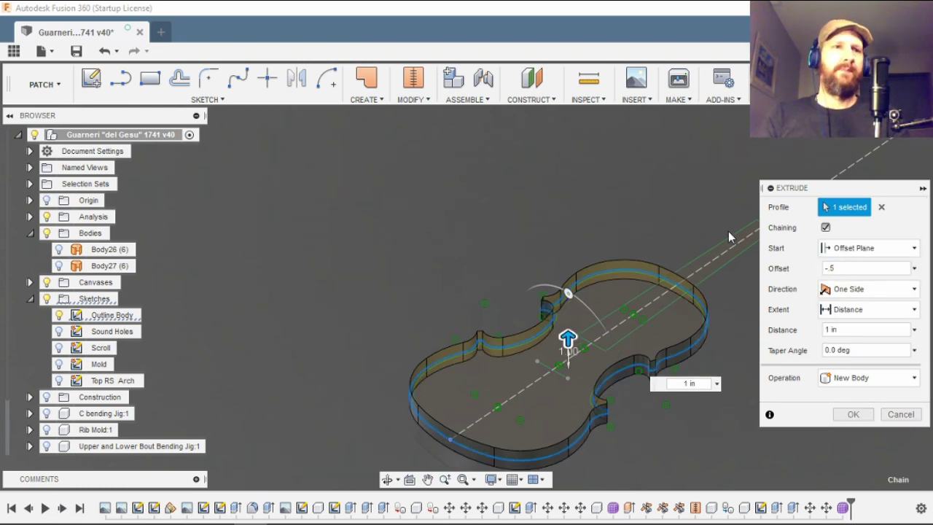
pyautogui.click(852, 414)
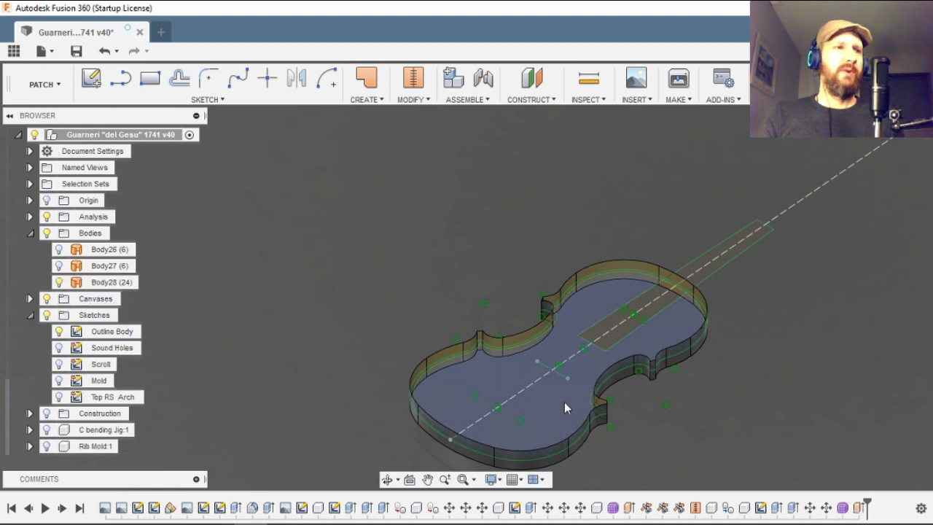
# - Show the arch surface bodies Body26 and Body27 again around the extruded outline wall
pyautogui.click(58, 266)
pyautogui.click(59, 250)
pyautogui.scroll(-3, 370, 258)
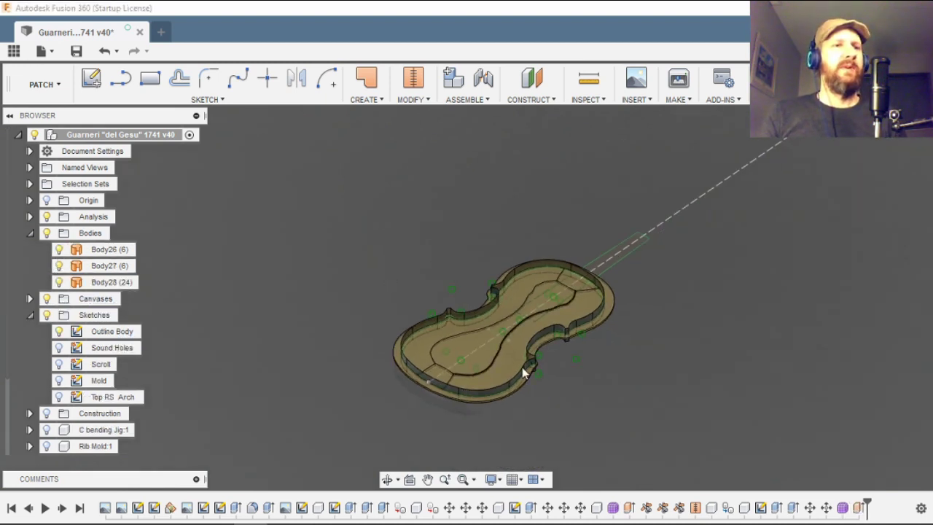
pyautogui.scroll(3, 506, 376)
pyautogui.press('Escape')
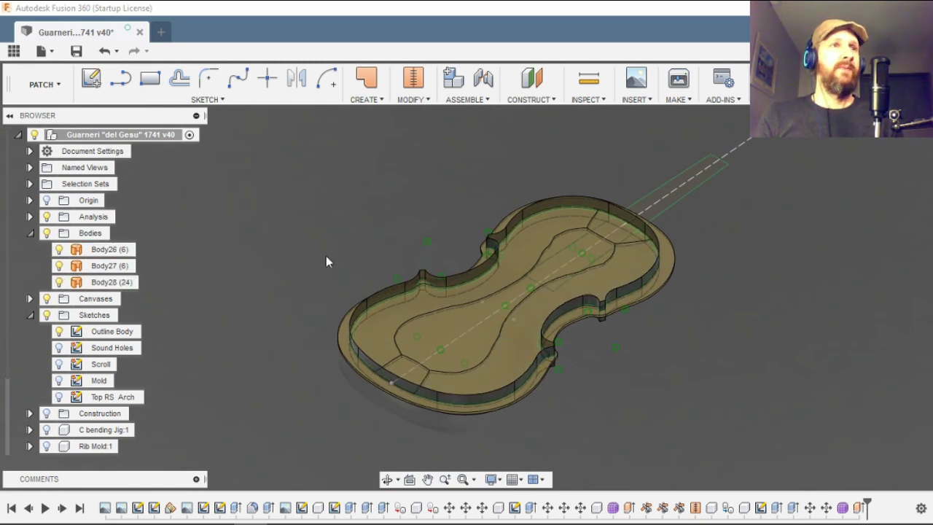
# - Trim off the borders of both arch surfaces outside the body outline, using the extruded outline wall Body28 as the trim tool
pyautogui.click(364, 100)
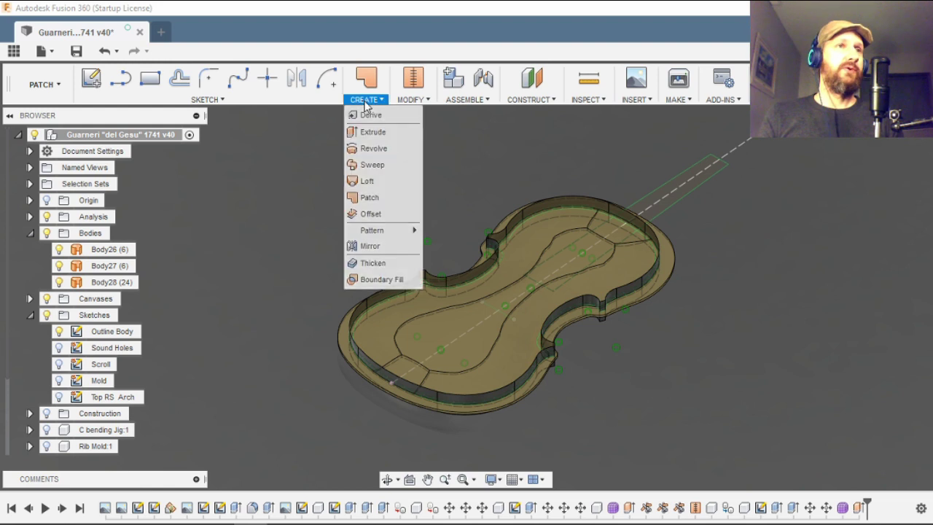
pyautogui.click(411, 100)
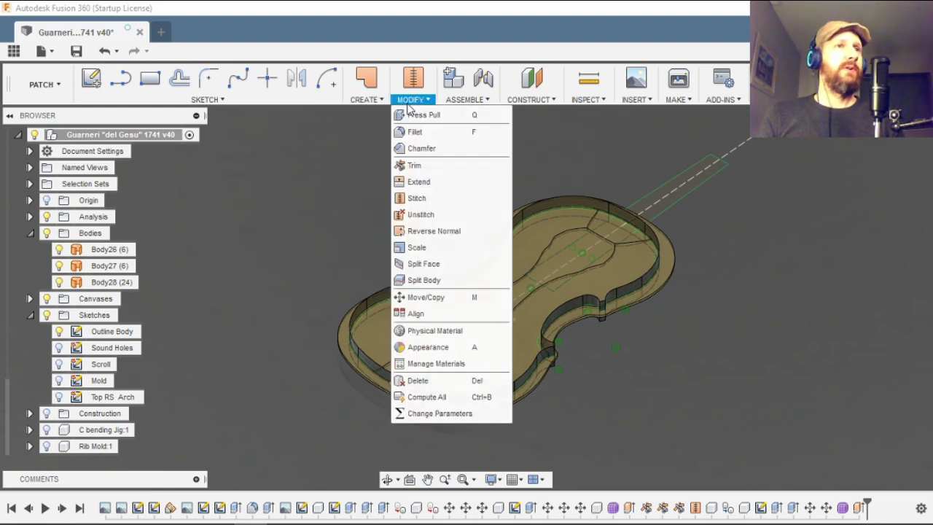
pyautogui.click(414, 165)
pyautogui.scroll(3, 445, 416)
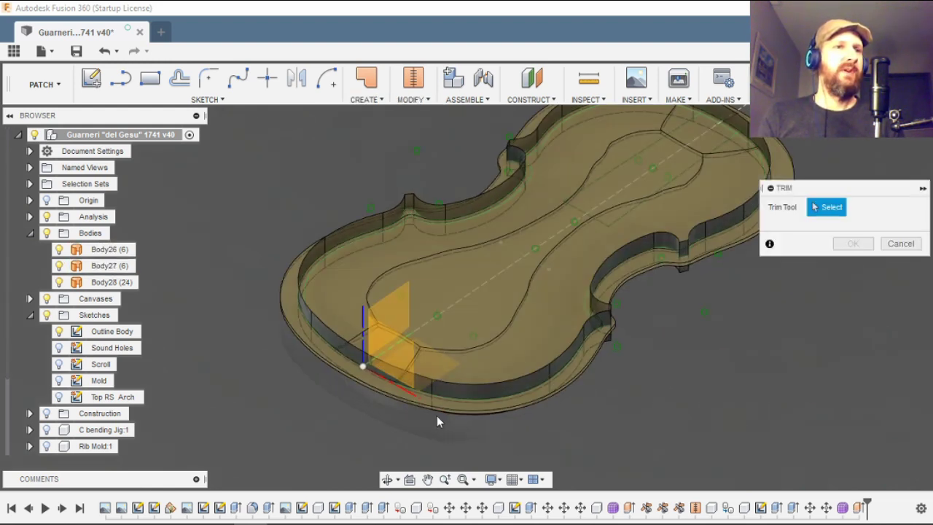
pyautogui.scroll(2, 448, 429)
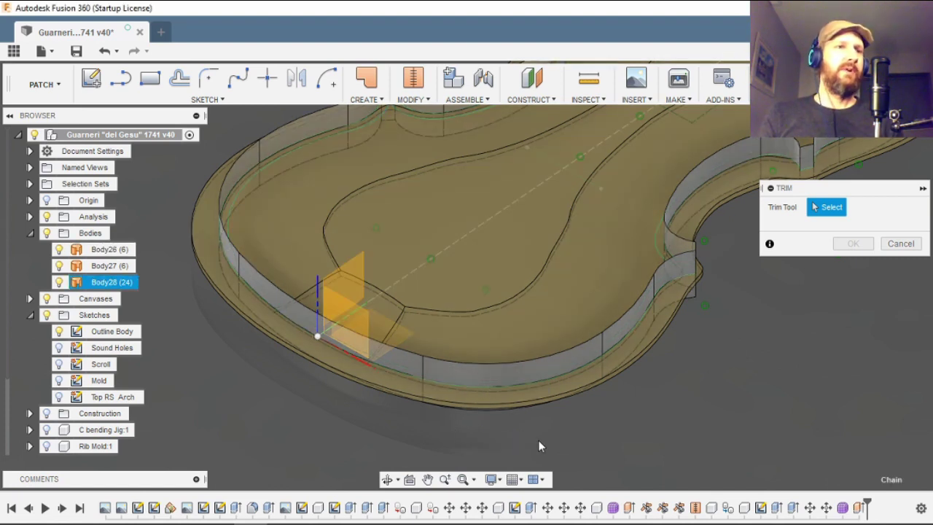
pyautogui.click(455, 401)
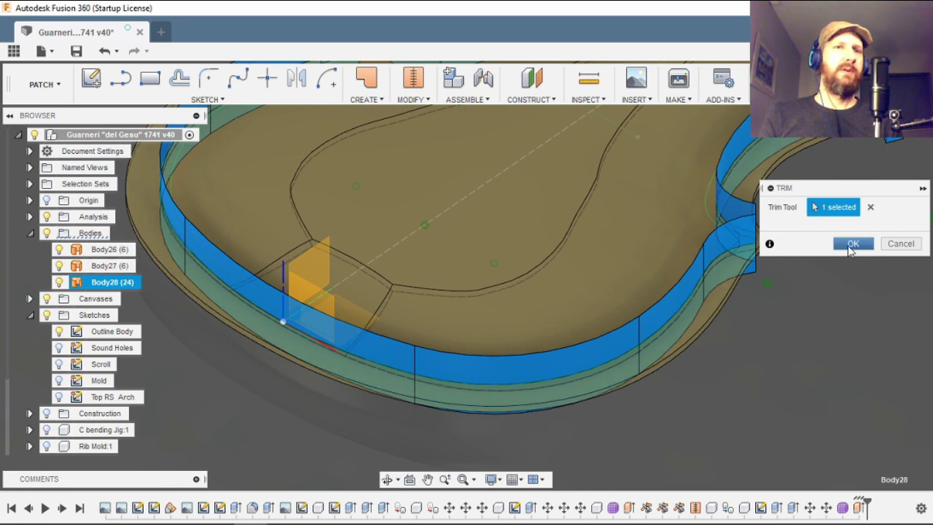
pyautogui.click(852, 243)
pyautogui.scroll(-2, 743, 395)
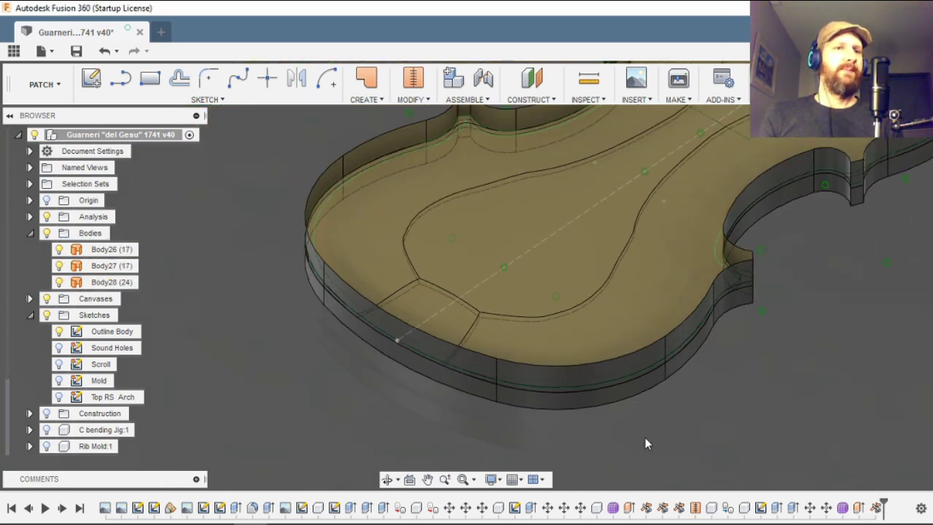
# - Trim away the part of the outline wall standing above the upper arch surface, using Body26 as the trim tool
pyautogui.rightClick(645, 435)
pyautogui.click(637, 388)
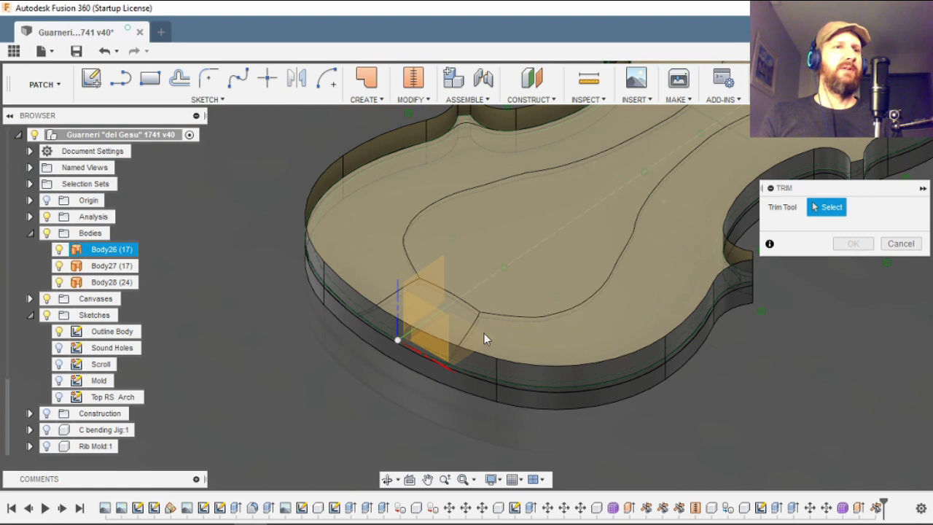
pyautogui.click(514, 368)
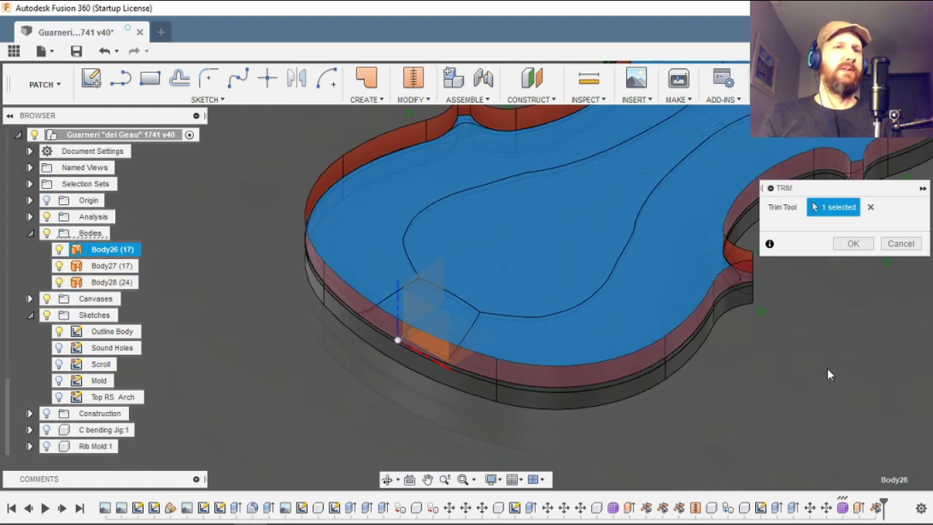
pyautogui.click(845, 246)
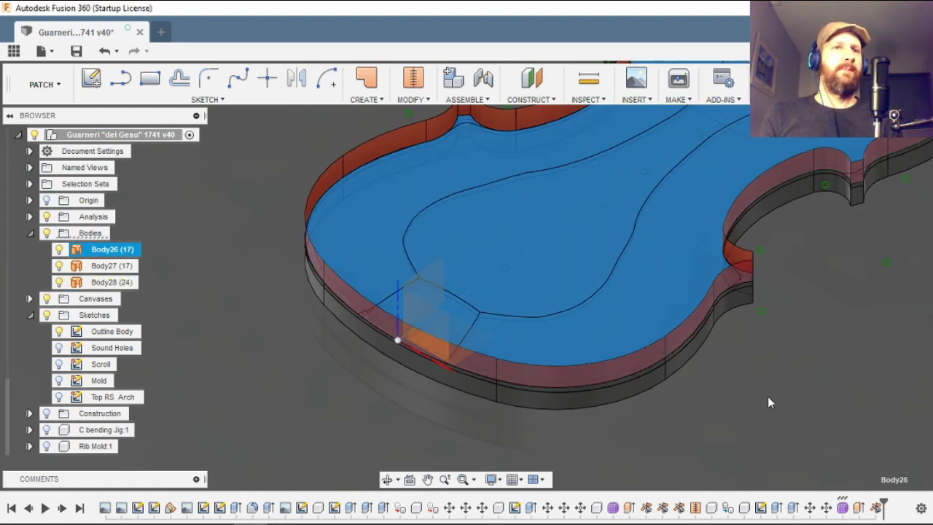
# - Trim away the part of the outline wall extending below the lower arch surface, using Body27 as the trim tool
pyautogui.click(388, 479)
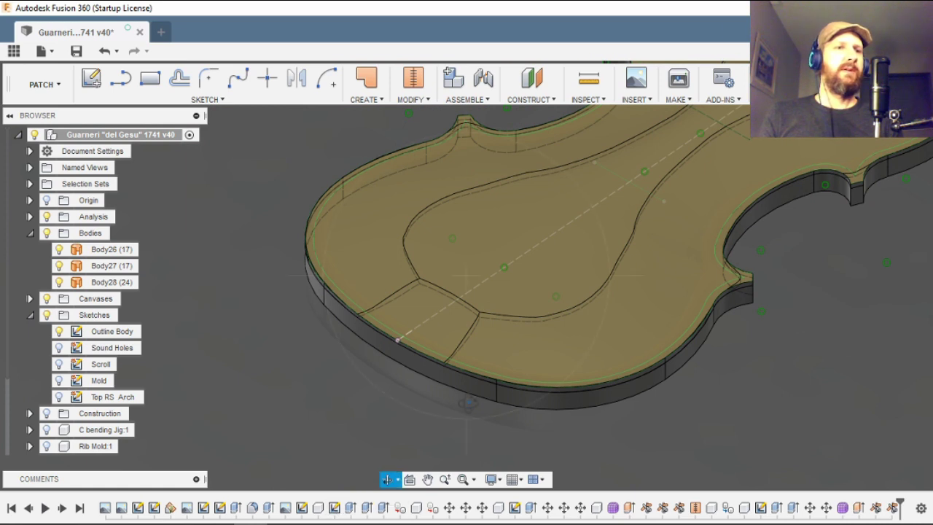
pyautogui.moveTo(495, 408); pyautogui.dragTo(525, 425)
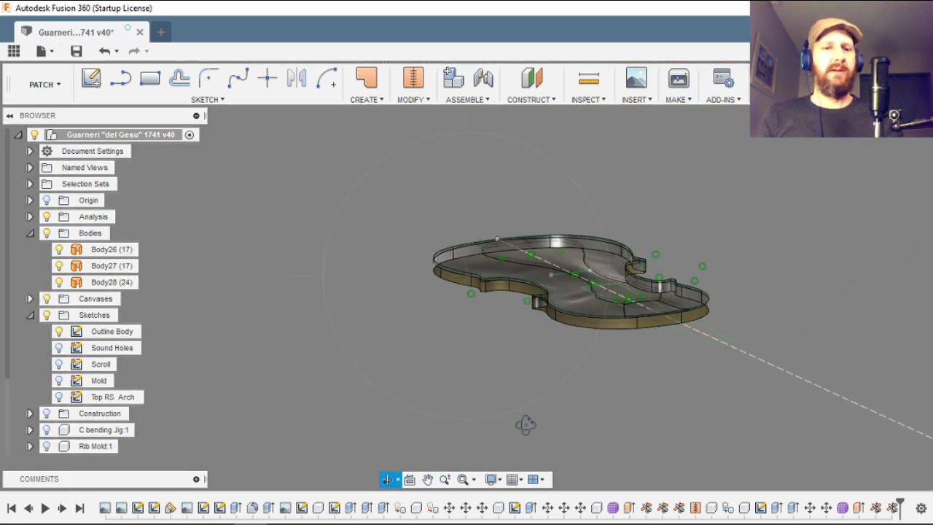
pyautogui.press('Escape')
pyautogui.rightClick(612, 452)
pyautogui.click(614, 414)
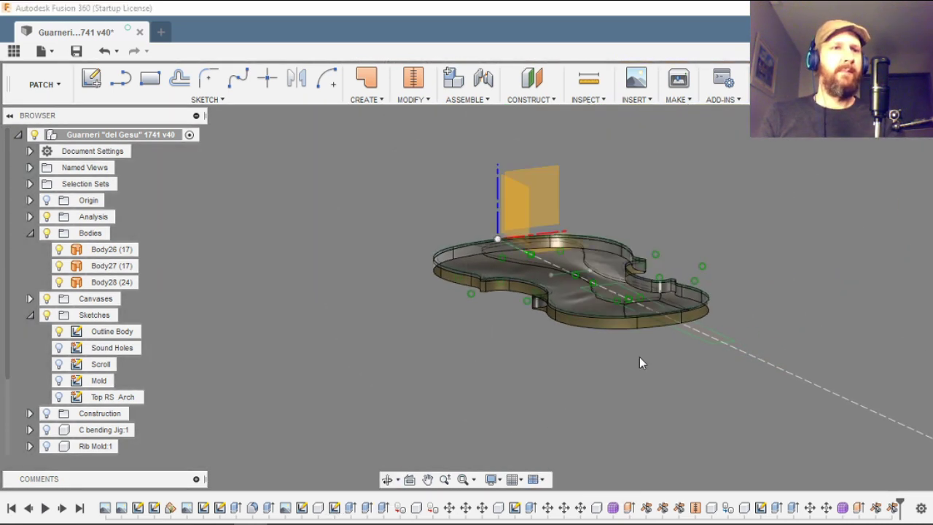
pyautogui.scroll(3, 639, 354)
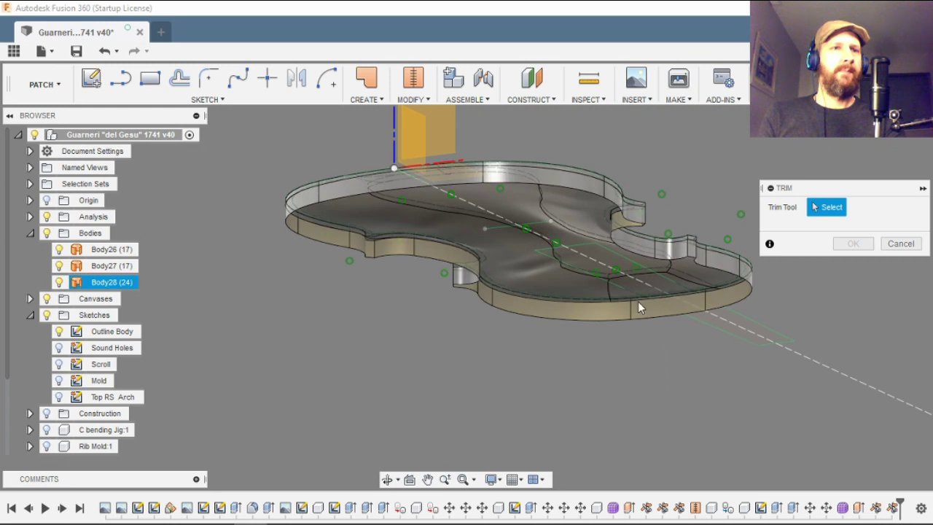
pyautogui.click(567, 316)
pyautogui.click(851, 244)
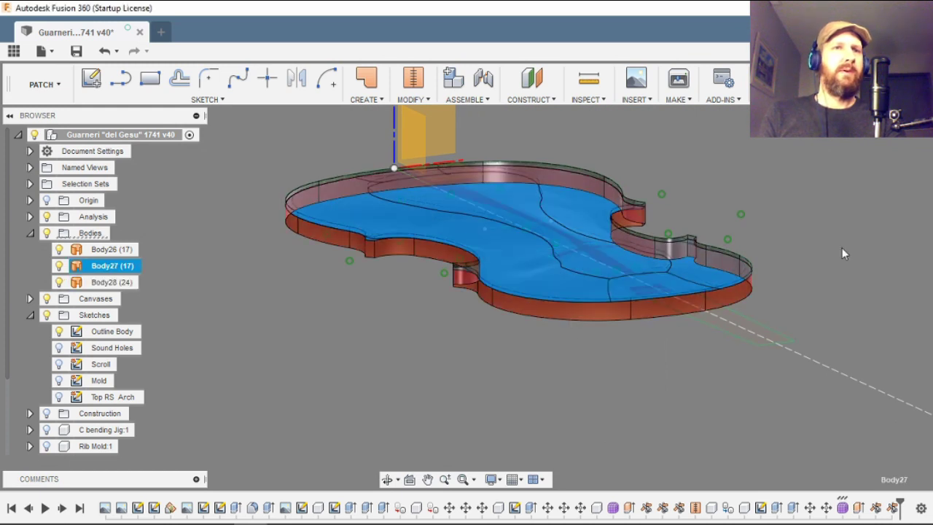
# - Stitch the two arch surfaces and the outline wall, Body26, Body27 and Body28, into a new body with a 0.039 in tolerance
pyautogui.click(387, 479)
pyautogui.moveTo(396, 454); pyautogui.dragTo(421, 453)
pyautogui.scroll(-5, 568, 386)
pyautogui.scroll(3, 662, 279)
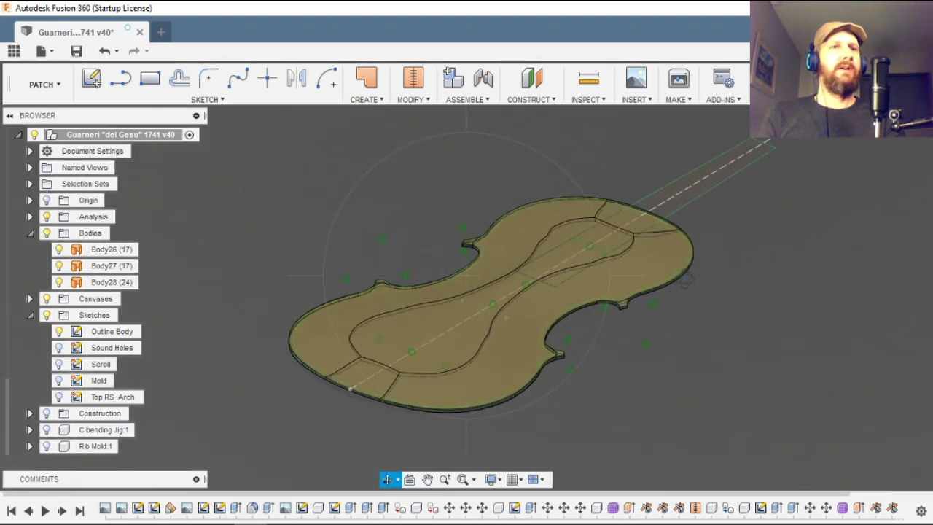
pyautogui.press('Escape')
pyautogui.click(412, 79)
pyautogui.click(461, 289)
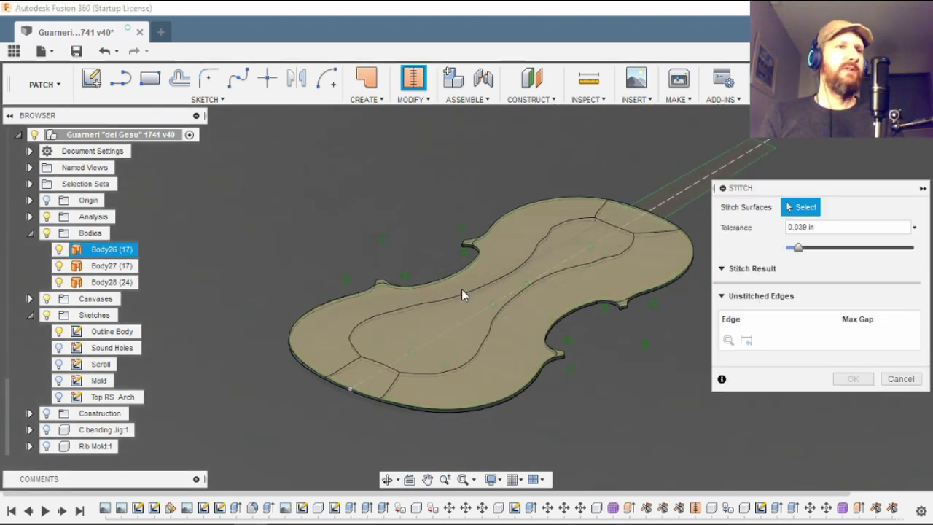
pyautogui.scroll(3, 507, 412)
pyautogui.scroll(2, 508, 397)
pyautogui.click(508, 390)
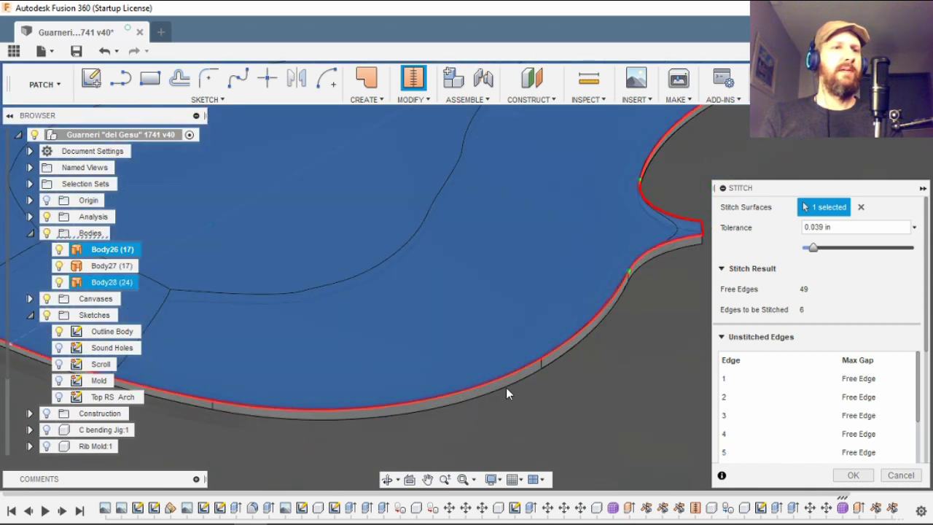
pyautogui.click(387, 481)
pyautogui.moveTo(442, 412); pyautogui.dragTo(500, 232)
pyautogui.click(500, 232)
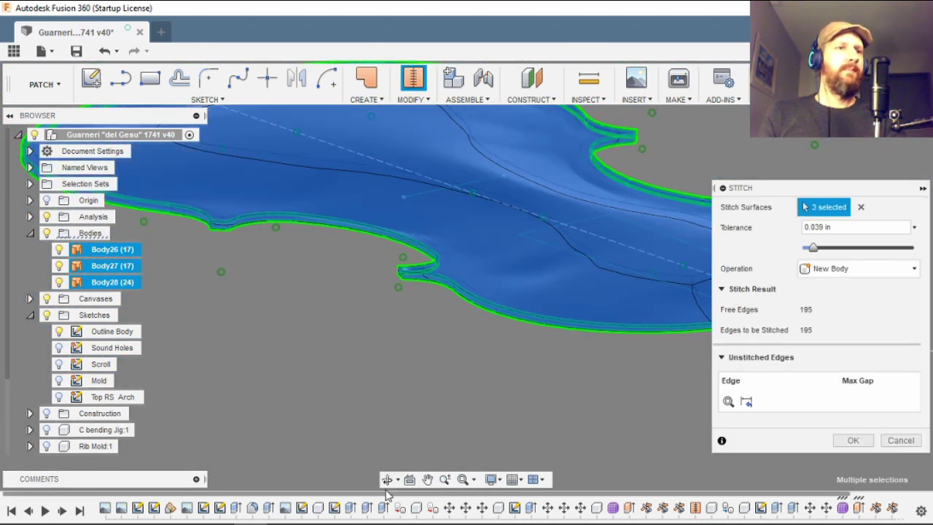
pyautogui.keyDown('shift'); pyautogui.moveTo(471, 359); pyautogui.dragTo(457, 333, button='middle'); pyautogui.keyUp('shift')
pyautogui.scroll(-5, 457, 333)
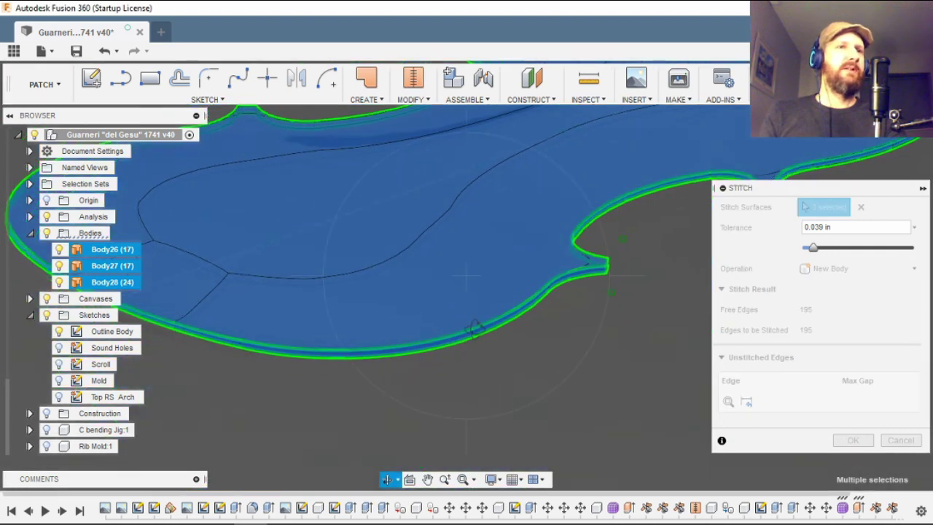
pyautogui.moveTo(459, 328); pyautogui.dragTo(516, 297)
pyautogui.scroll(-3, 510, 325)
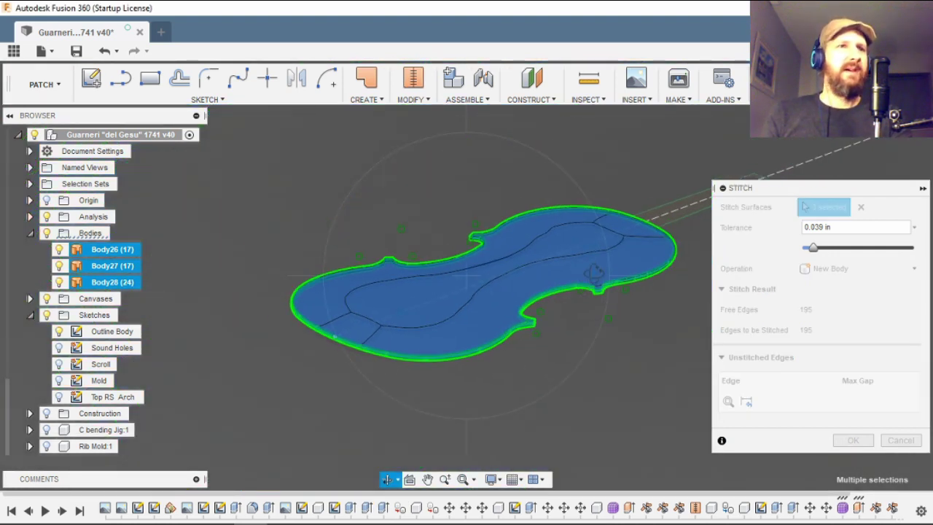
pyautogui.scroll(2, 575, 273)
pyautogui.press('Escape')
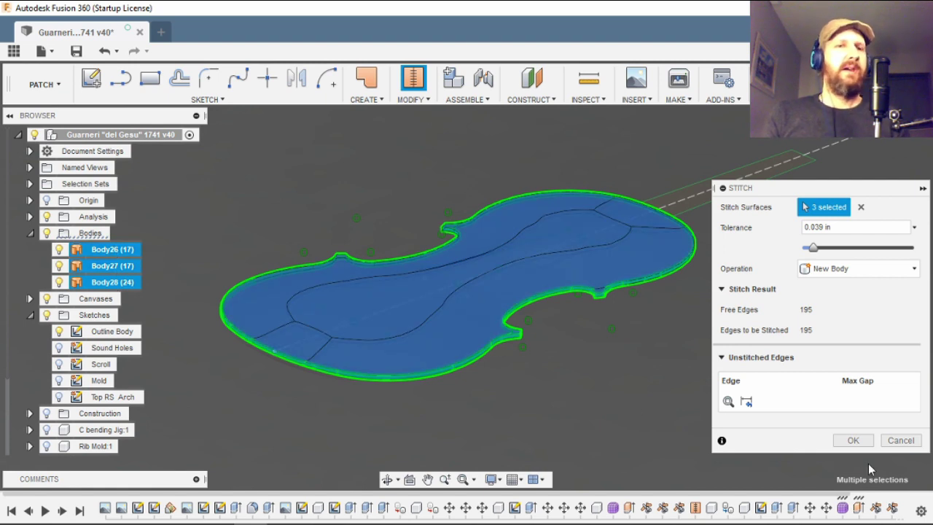
pyautogui.click(852, 440)
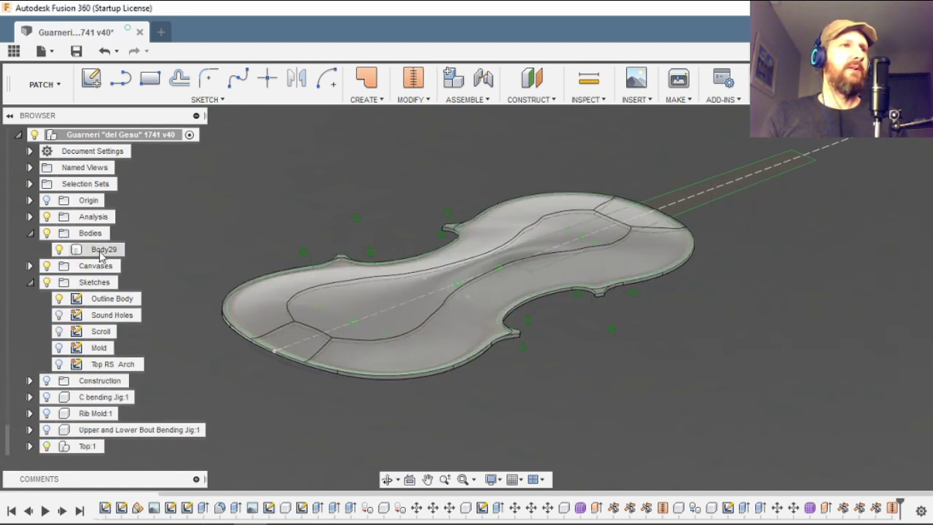
# - Highlight the stitched violin top body and examine its arching and edges from several angles
pyautogui.click(99, 252)
pyautogui.click(388, 480)
pyautogui.moveTo(429, 255); pyautogui.dragTo(350, 372)
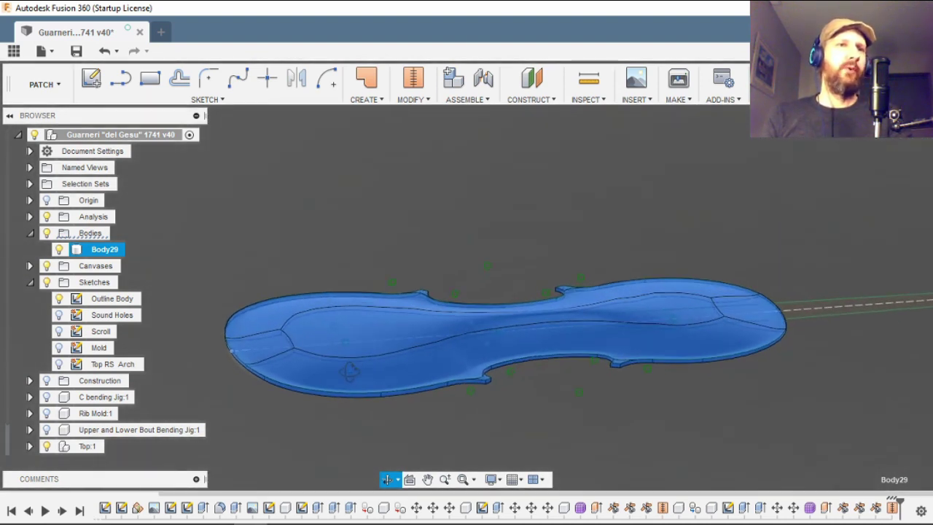
pyautogui.keyDown('shift'); pyautogui.moveTo(350, 371); pyautogui.dragTo(417, 365, button='middle'); pyautogui.keyUp('shift')
pyautogui.click(382, 229)
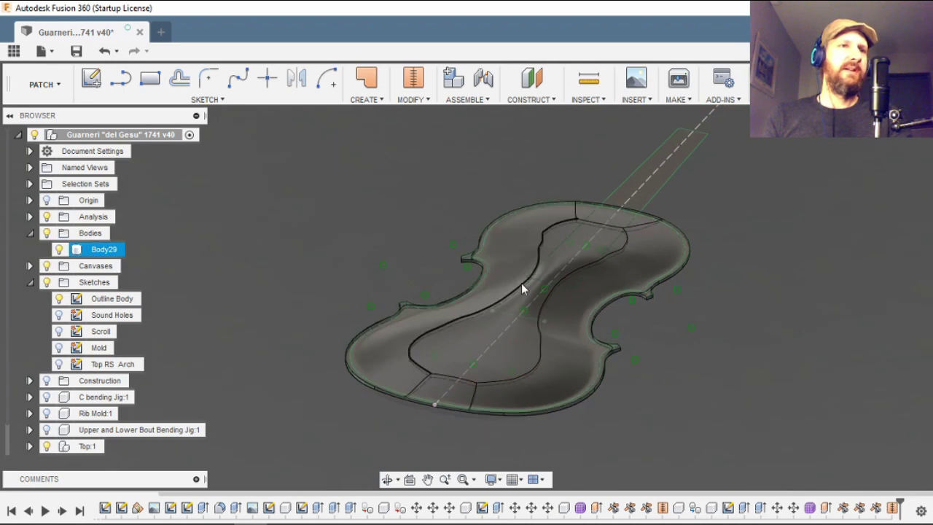
pyautogui.keyDown('shift'); pyautogui.moveTo(521, 288); pyautogui.dragTo(638, 347, button='middle'); pyautogui.keyUp('shift')
pyautogui.click(638, 346)
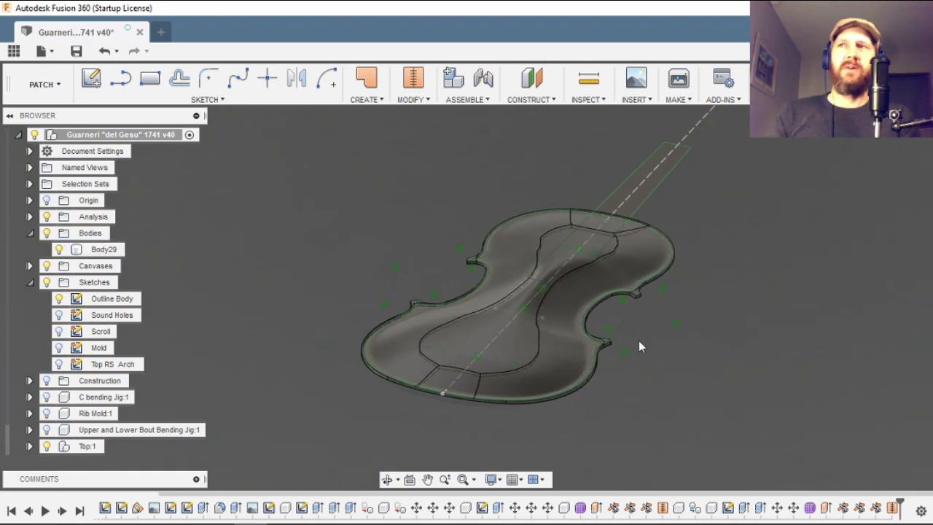